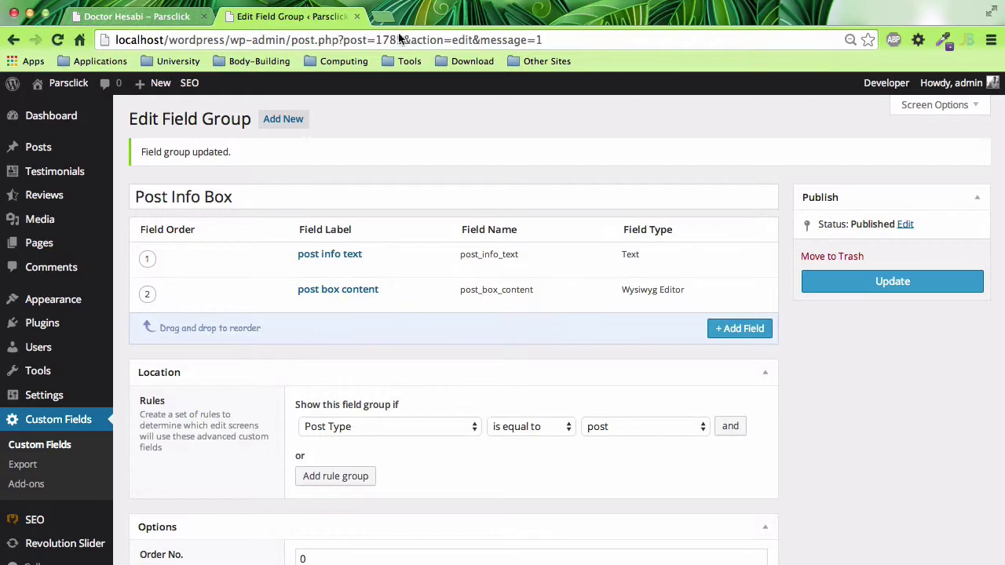
- Open the Advanced Custom Fields website in a new tab and go to the Code Examples page of its documentation
click(383, 17)
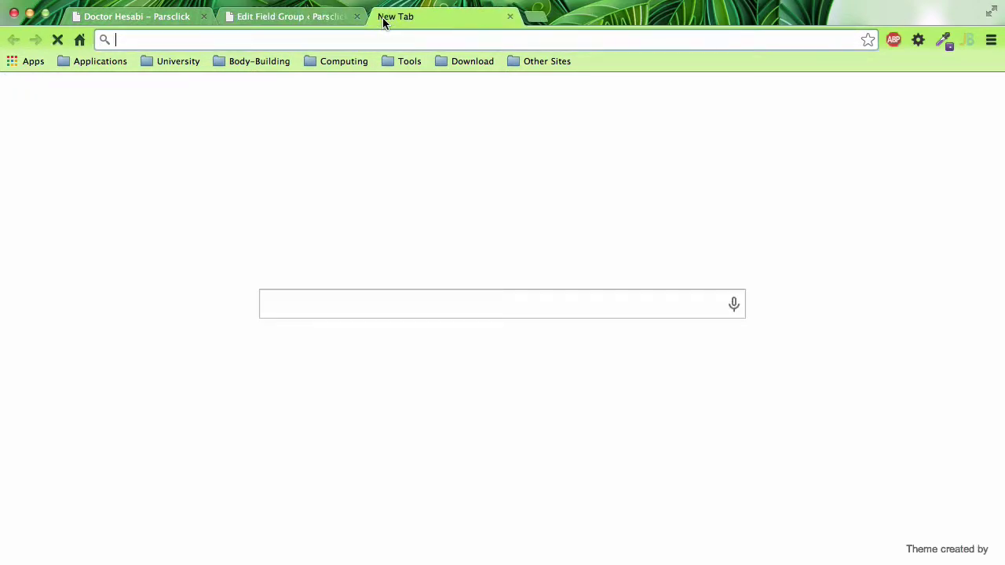
text(advanced)
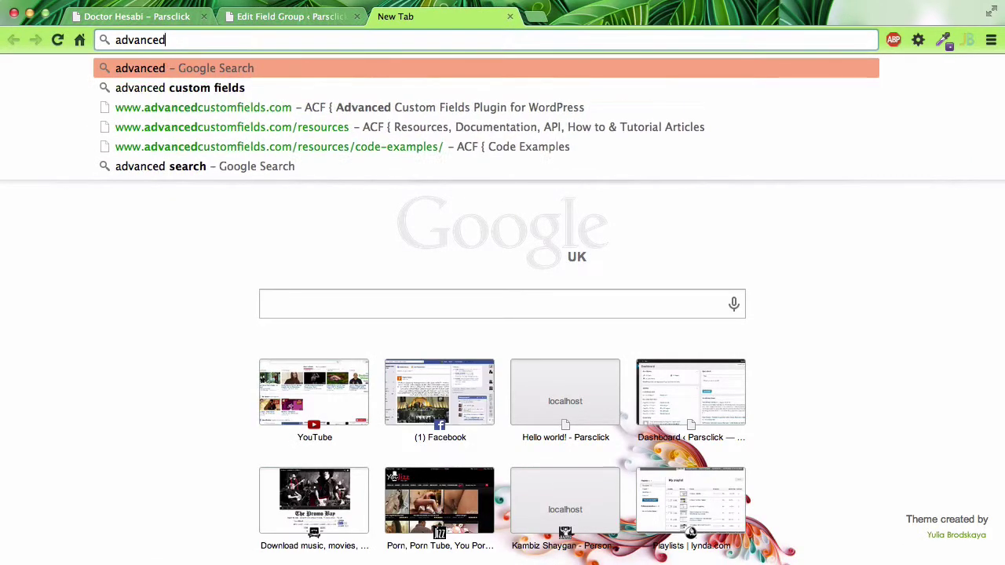
key(Down)
key(Down)
key(Return)
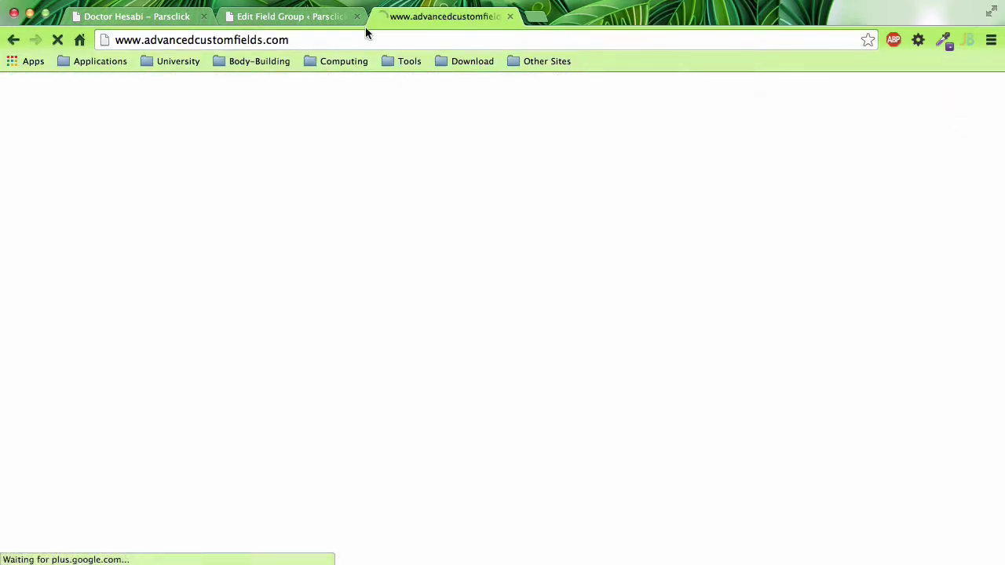
click(237, 100)
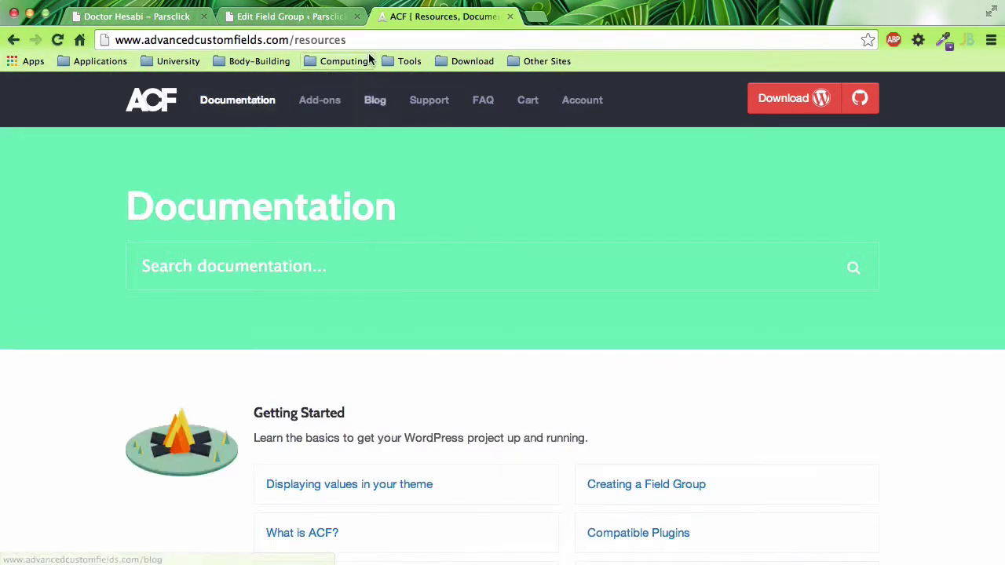
scroll(344, 378, down, 3)
click(659, 461)
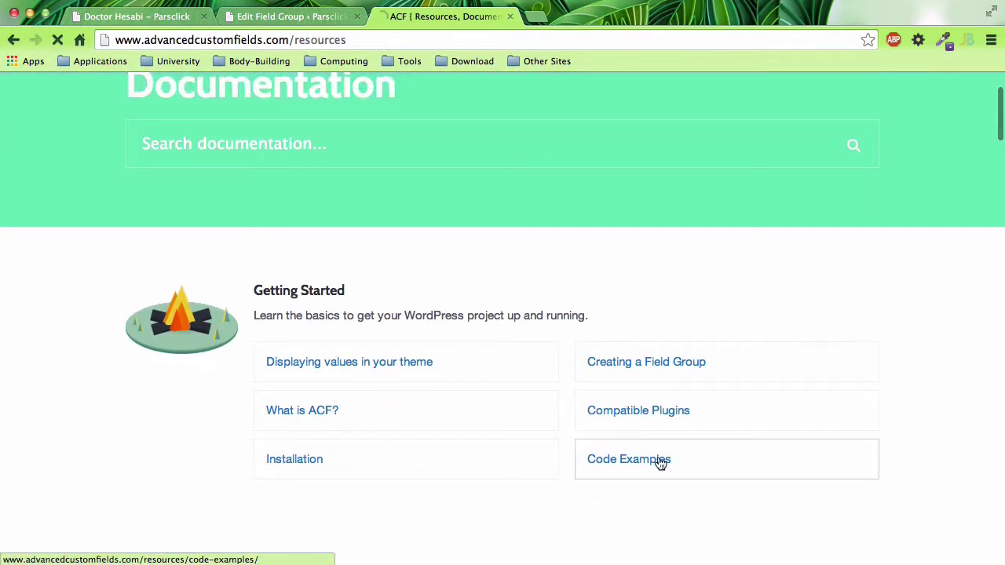
- Read through the code examples, from conditional statements and array values to repeater rows and values from another page, and close the site
scroll(412, 318, down, 10)
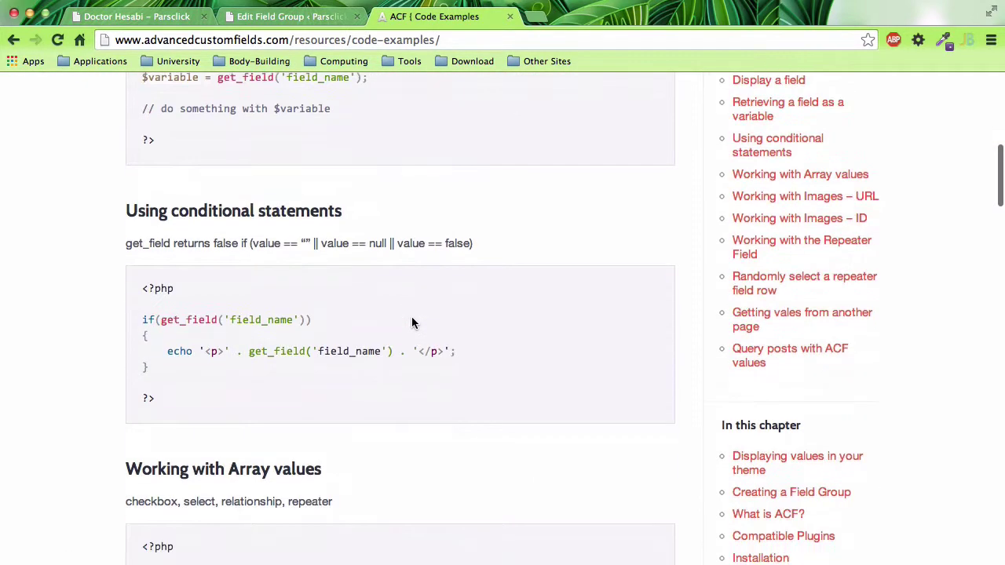
scroll(412, 322, down, 5)
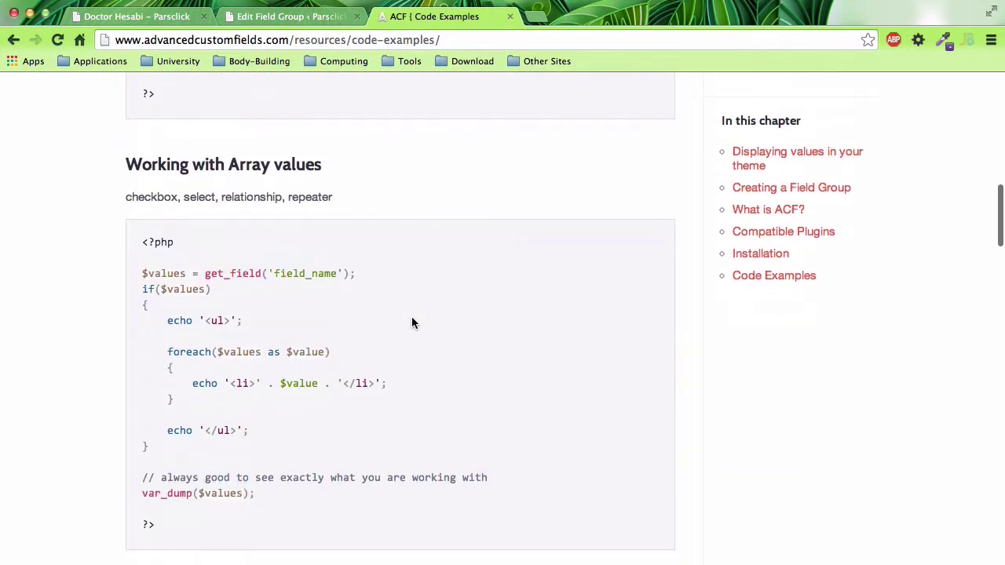
scroll(412, 323, down, 1)
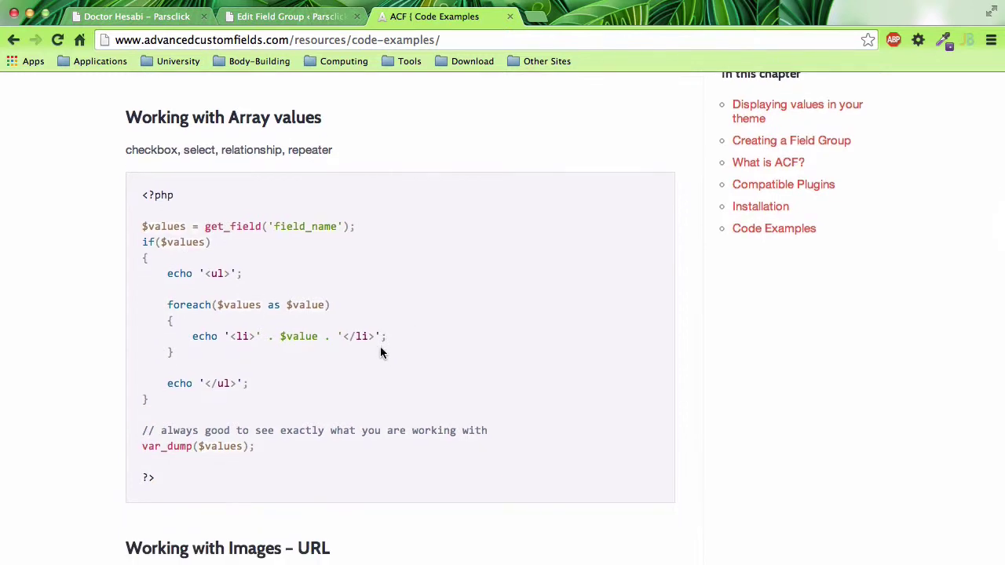
drag(172, 406, 139, 228)
click(220, 380)
scroll(220, 379, down, 10)
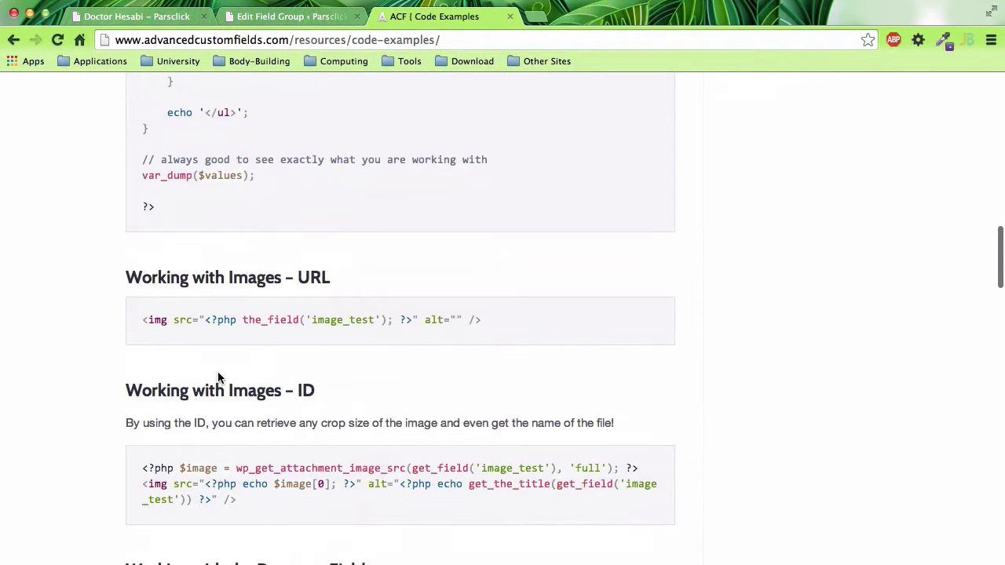
scroll(218, 377, down, 4)
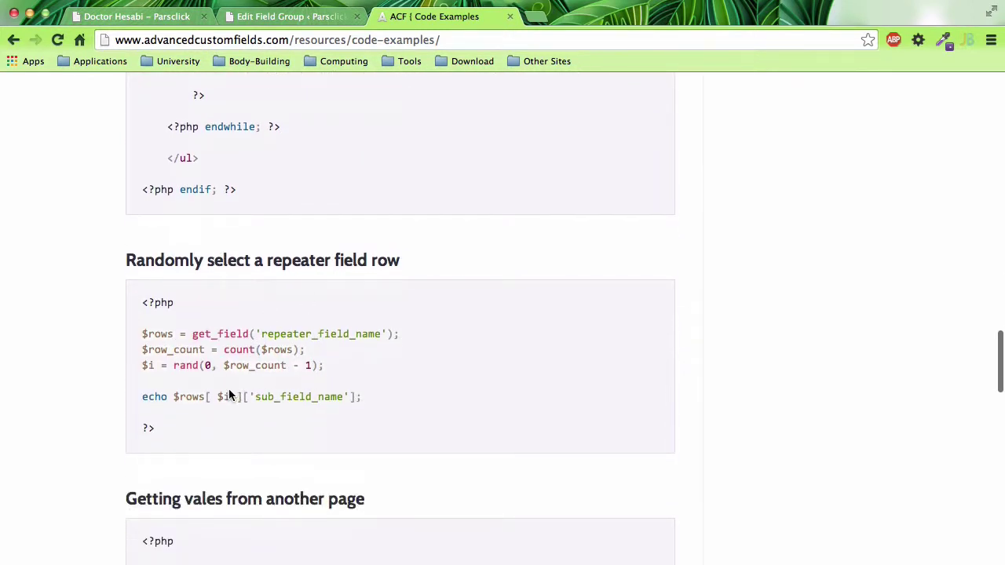
drag(368, 393, 151, 333)
click(215, 384)
scroll(216, 382, down, 4)
scroll(215, 381, down, 5)
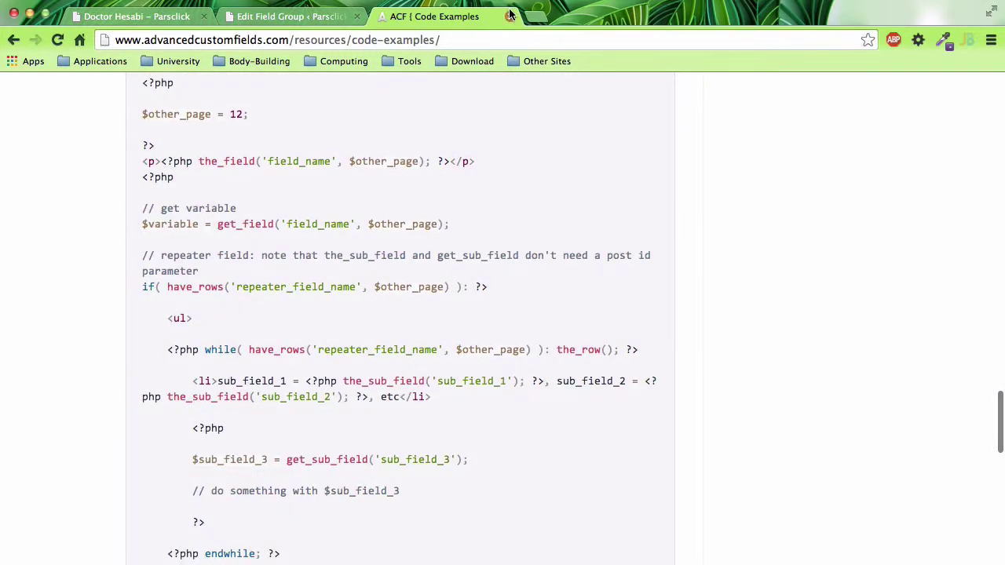
click(509, 16)
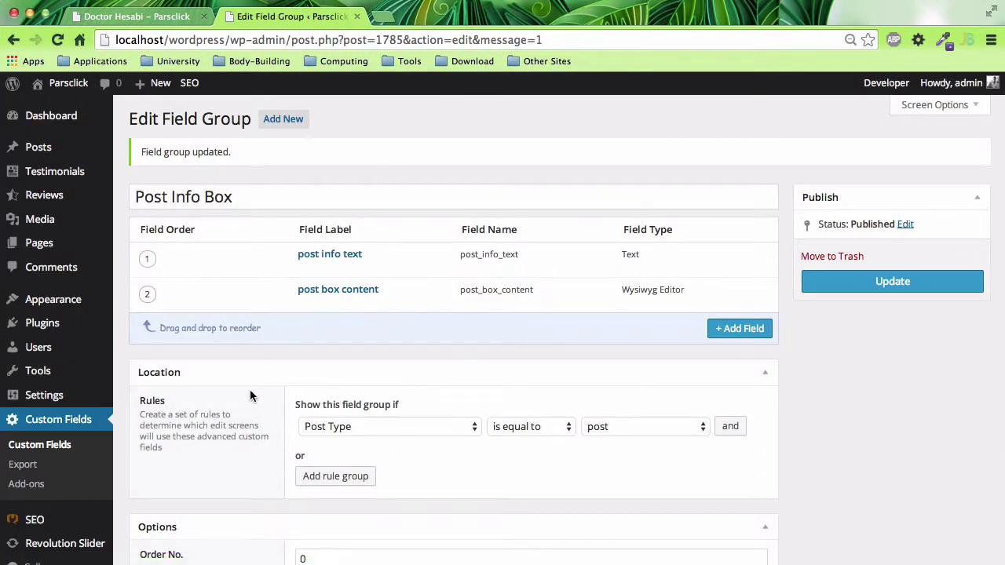
- Add a new field to the Post Info Box field group and look at its available field types
click(735, 340)
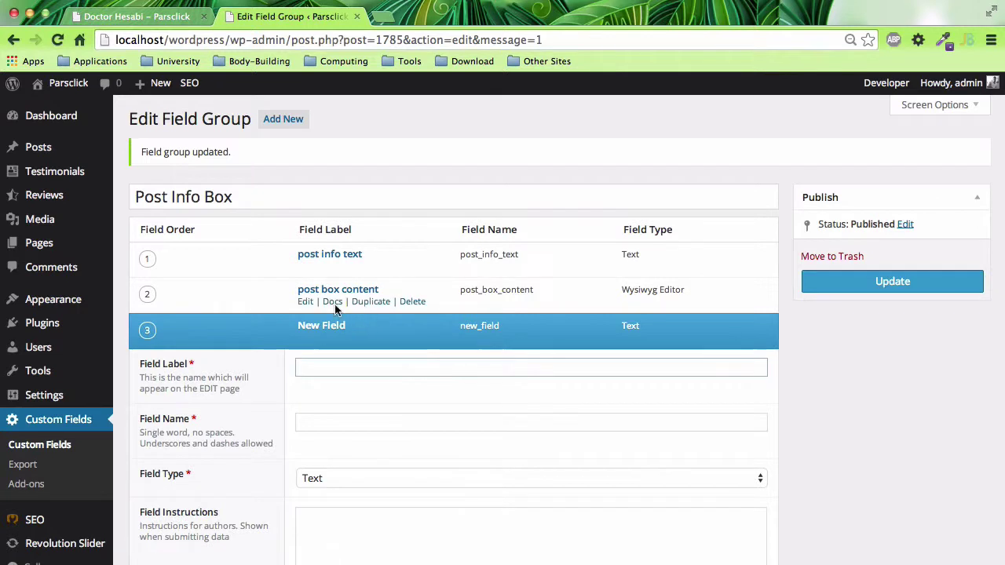
scroll(385, 341, down, 2)
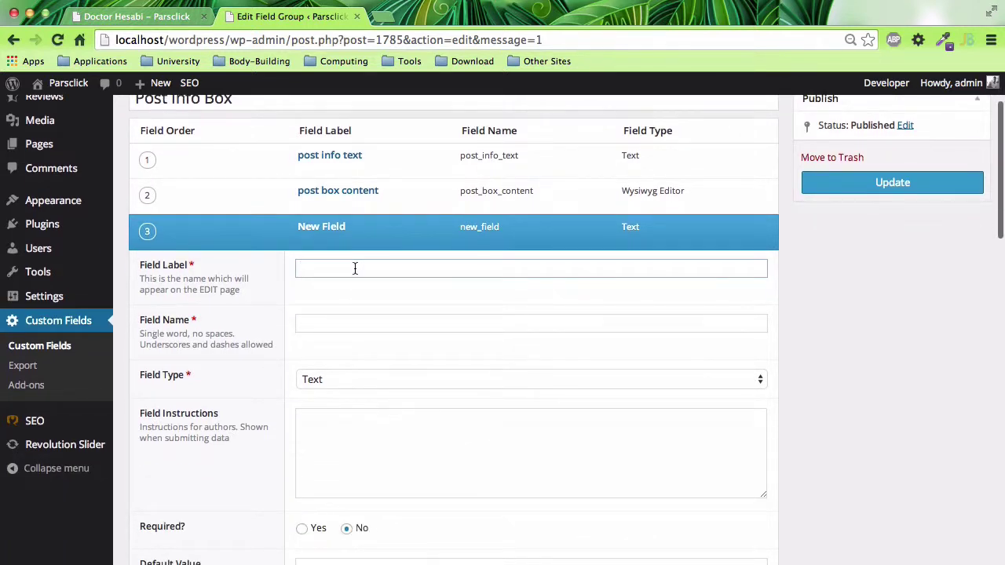
scroll(355, 268, down, 3)
click(372, 250)
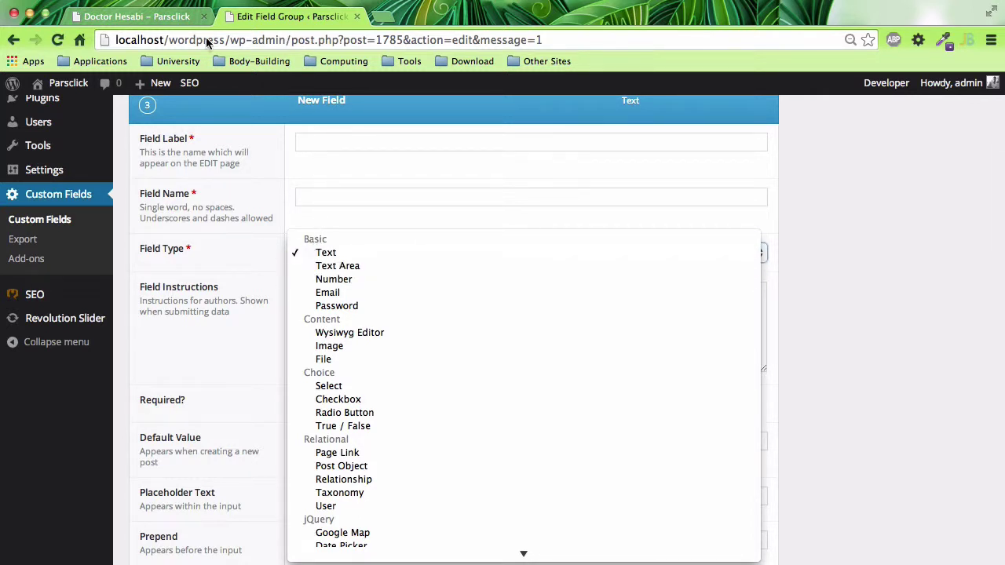
click(167, 20)
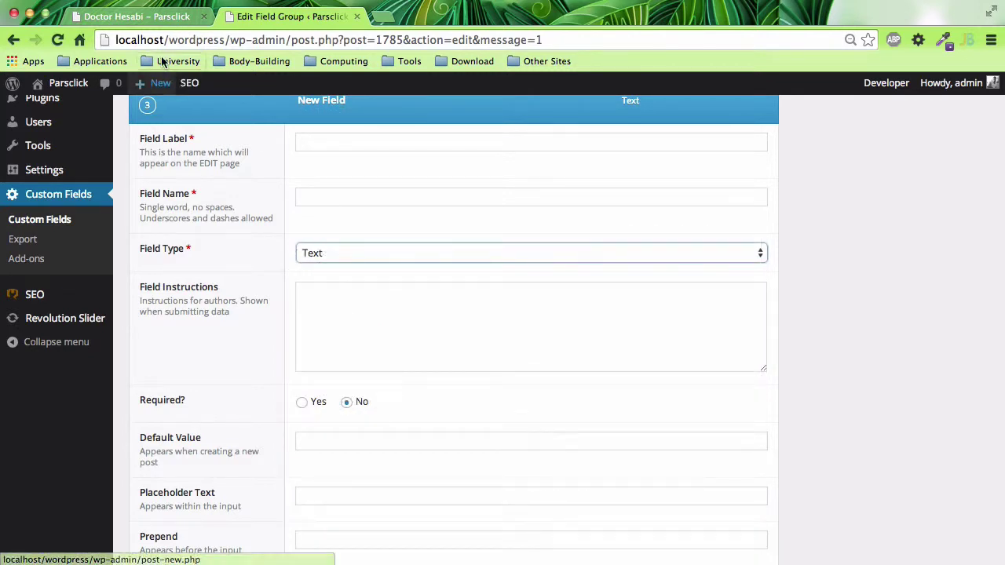
- Examine the Information box's heading and body text at the end of the published post
click(157, 17)
drag(377, 287, 254, 287)
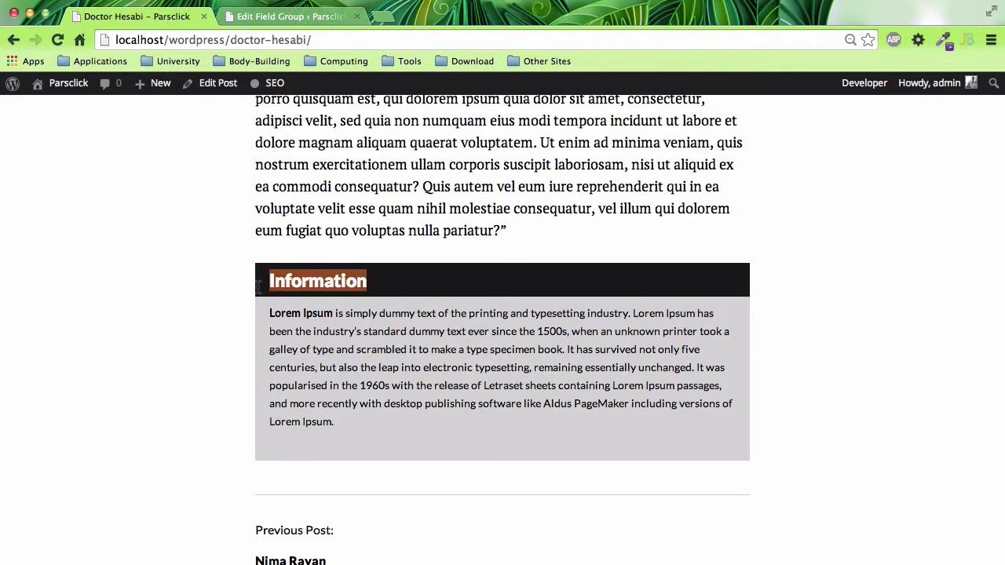
drag(358, 438, 256, 314)
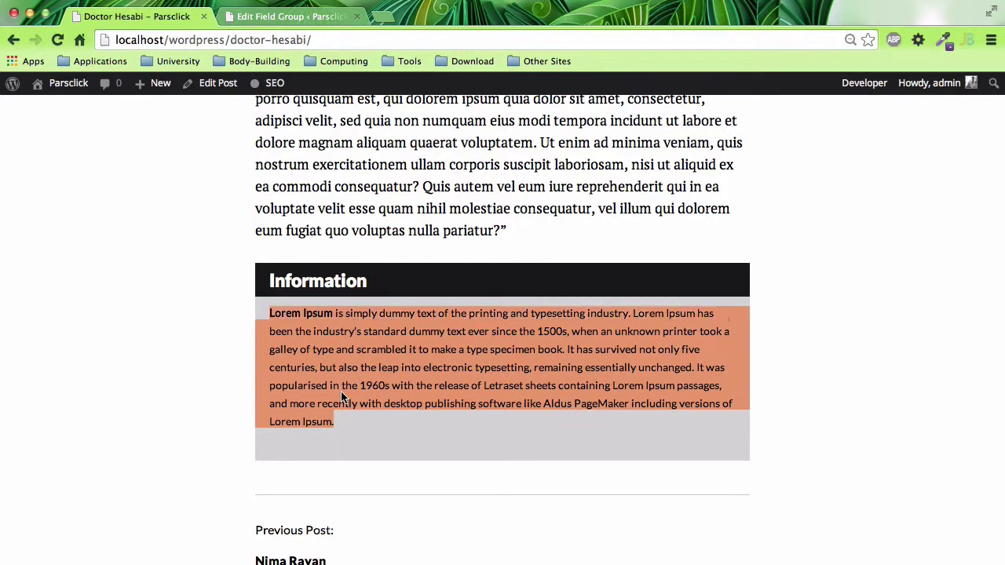
click(344, 398)
- Return to the field group editor and review the new field's type options, from Basic through to Layout
click(246, 12)
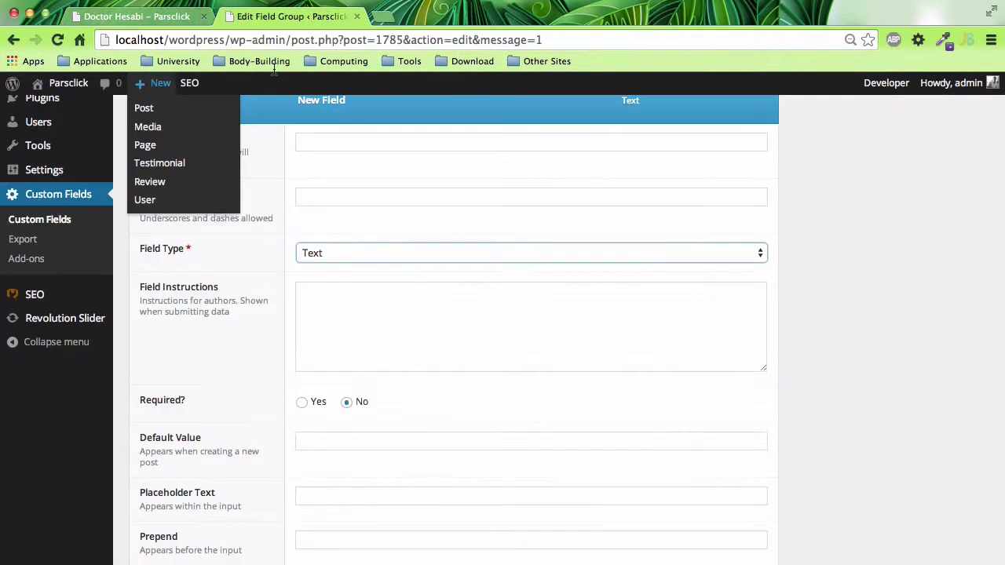
click(349, 256)
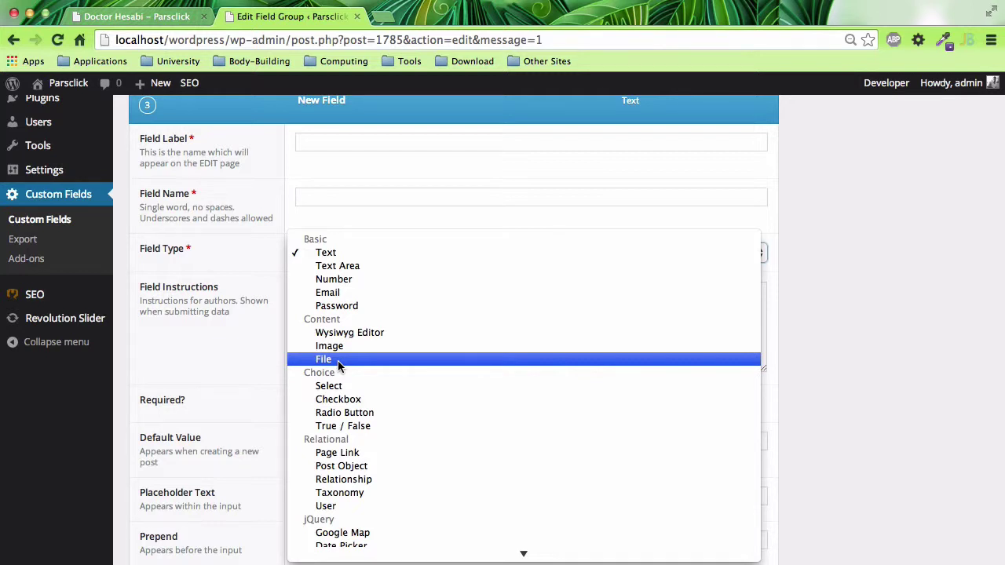
scroll(338, 363, down, 2)
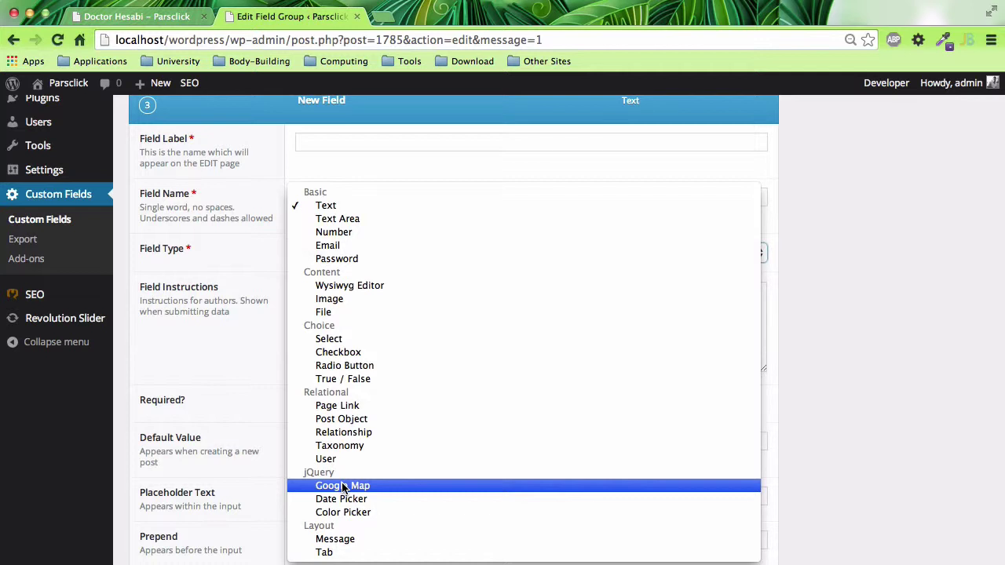
click(901, 346)
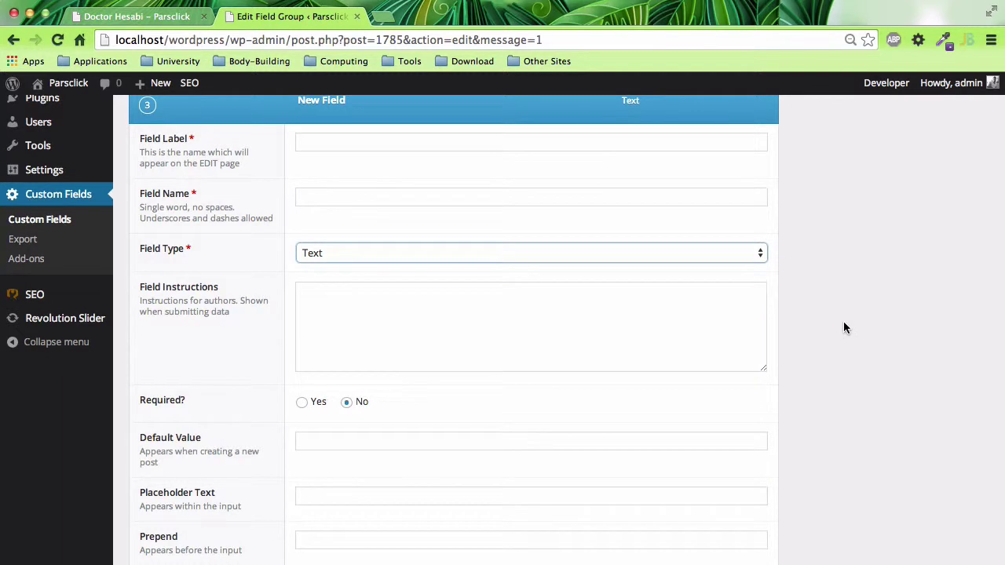
- Leave the field group editor and open the list of installed WordPress plugins
scroll(843, 322, up, 5)
scroll(844, 323, up, 2)
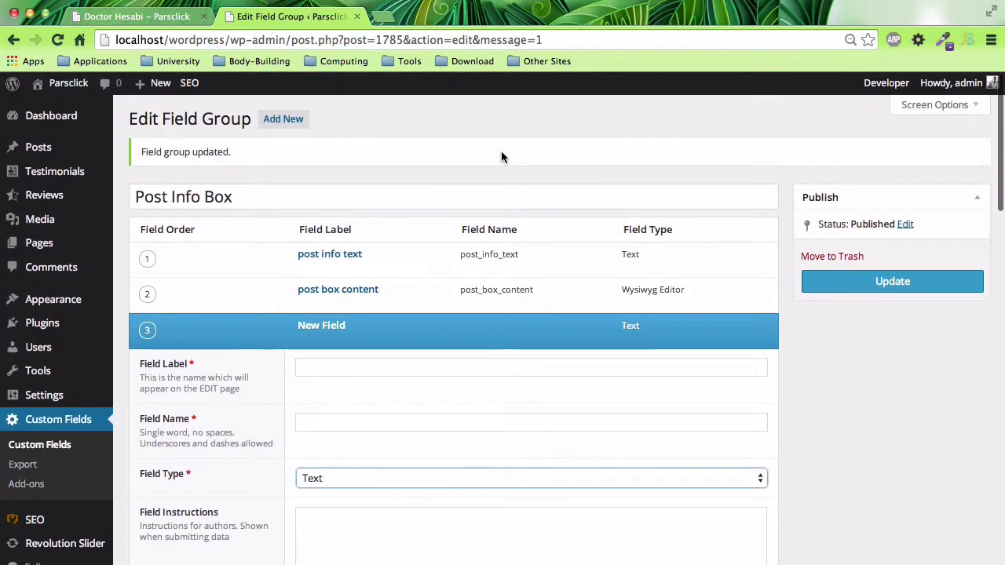
click(41, 322)
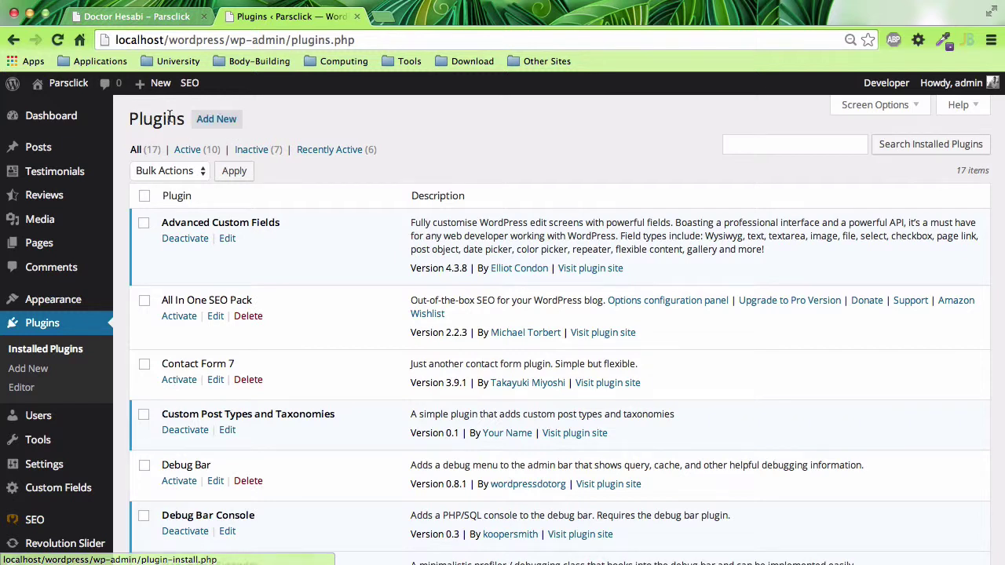
- Search Google in a new tab for "easy digital downloads plugin"
click(383, 16)
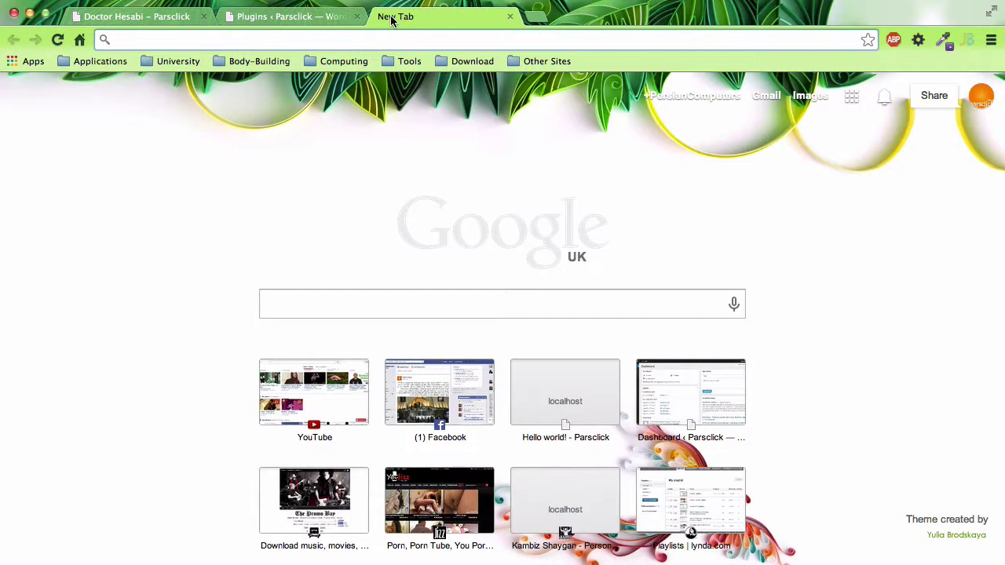
text(easy)
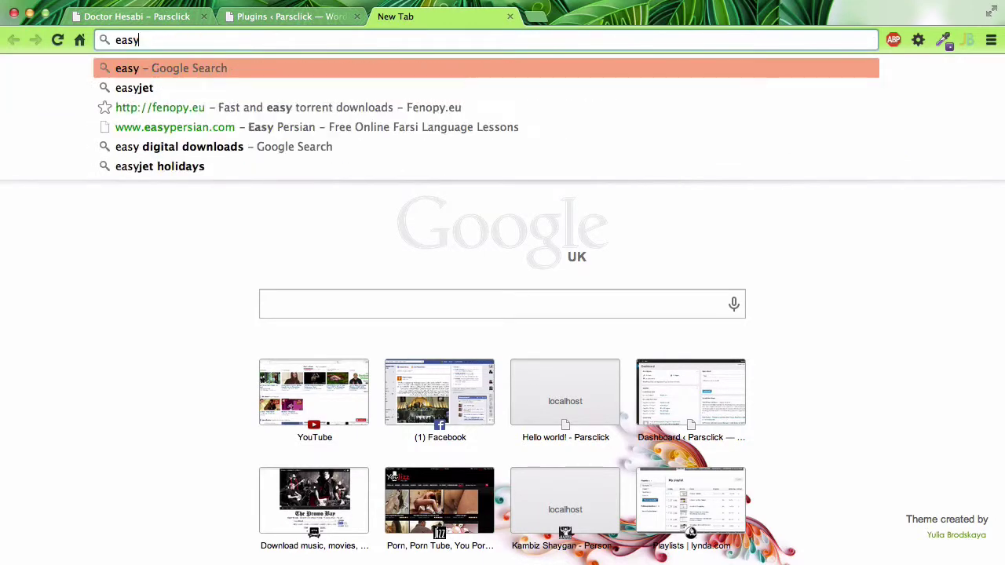
key(BackSpace)
key(BackSpace)
key(BackSpace)
key(BackSpace)
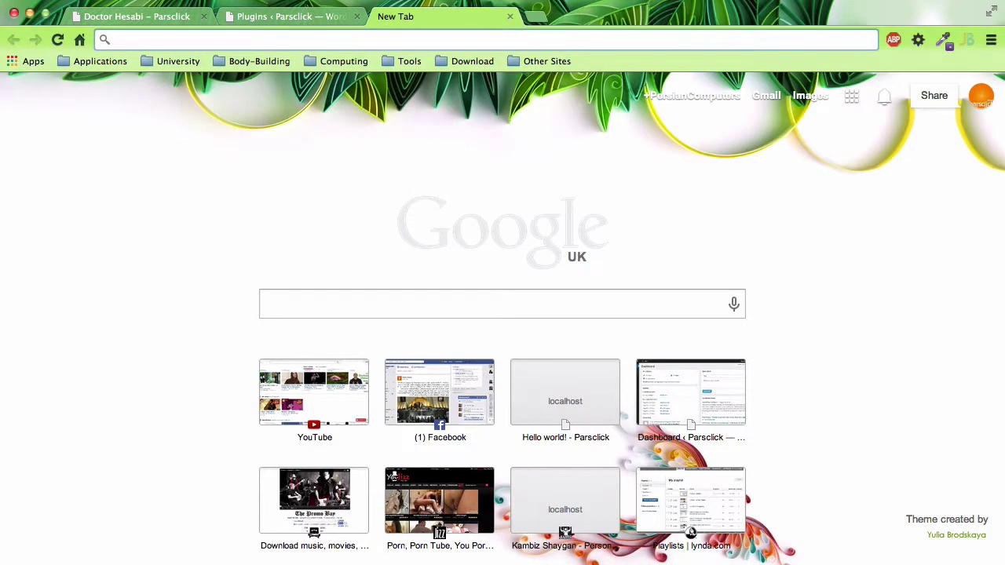
text(easy )
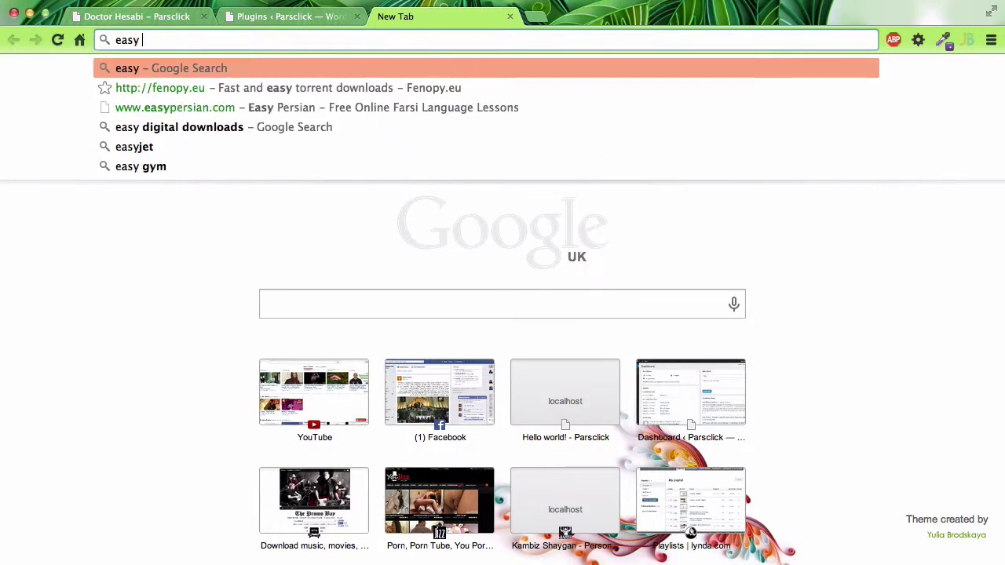
text(digital)
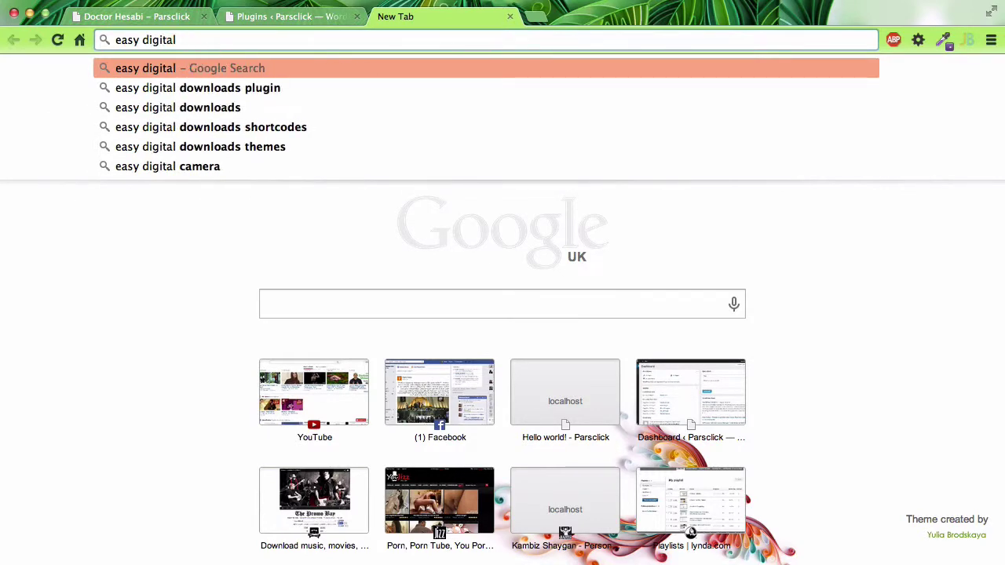
key(Down)
key(Return)
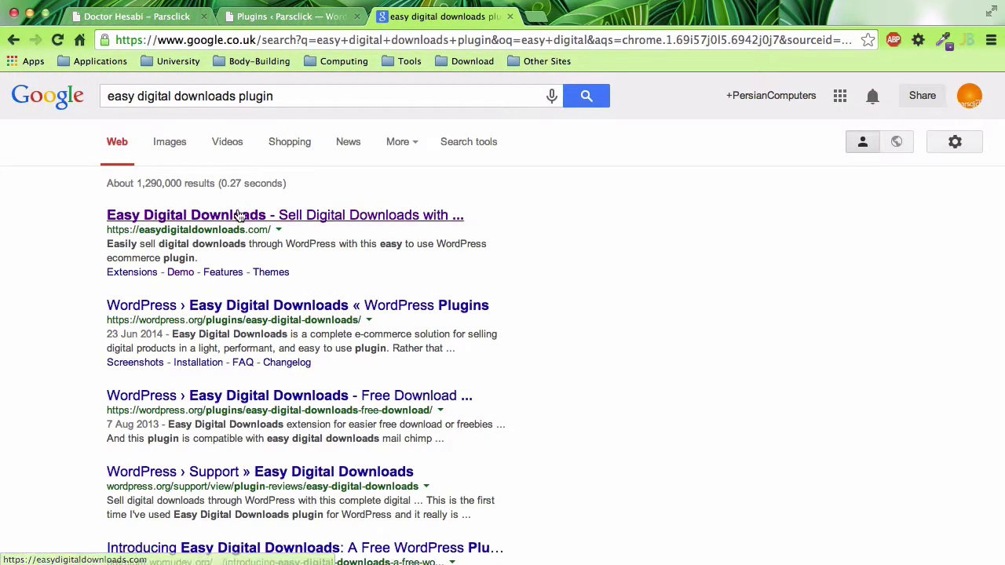
- Look over the Easy Digital Downloads home page from the search results and open the plugin's demo site
click(240, 216)
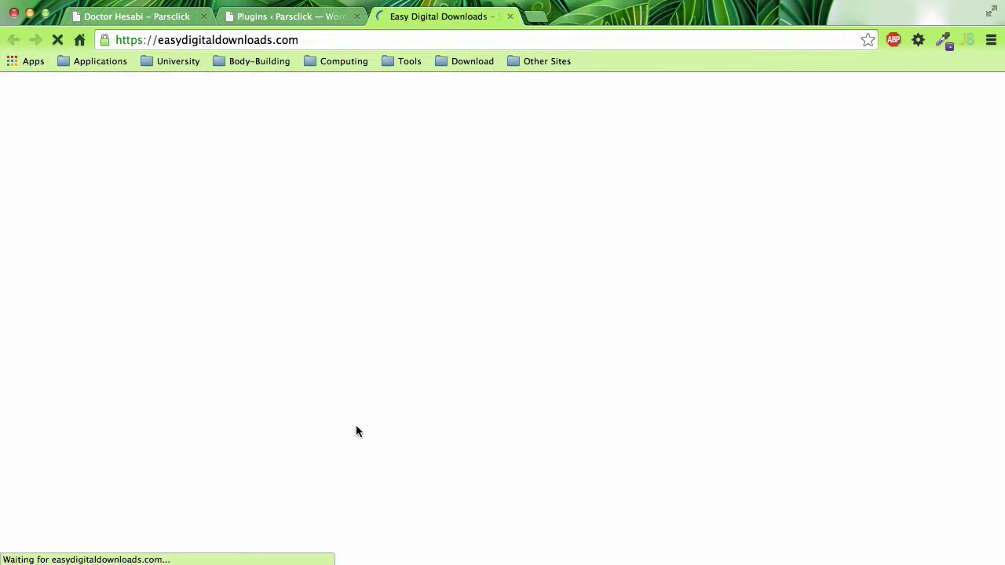
scroll(356, 428, down, 5)
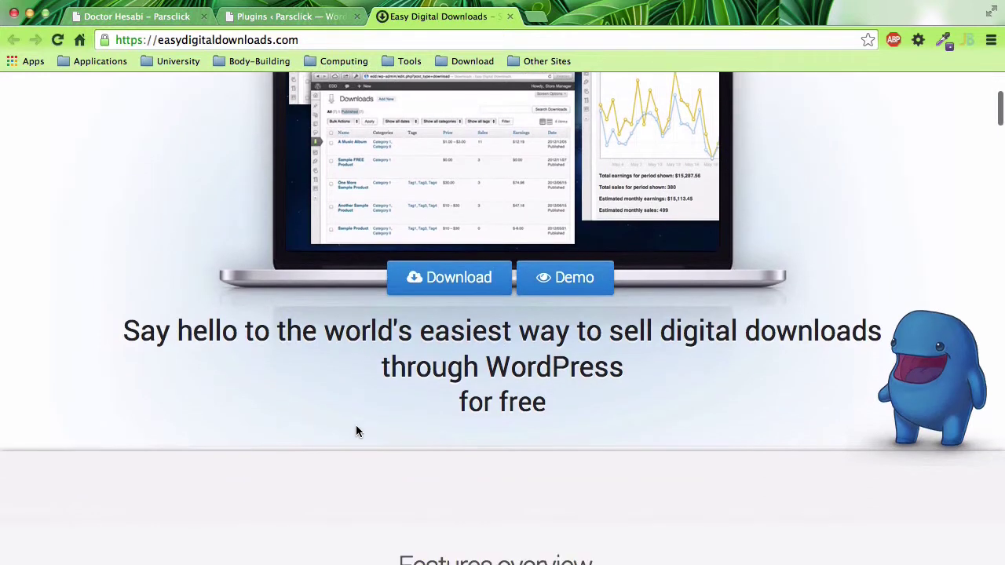
scroll(356, 425, up, 5)
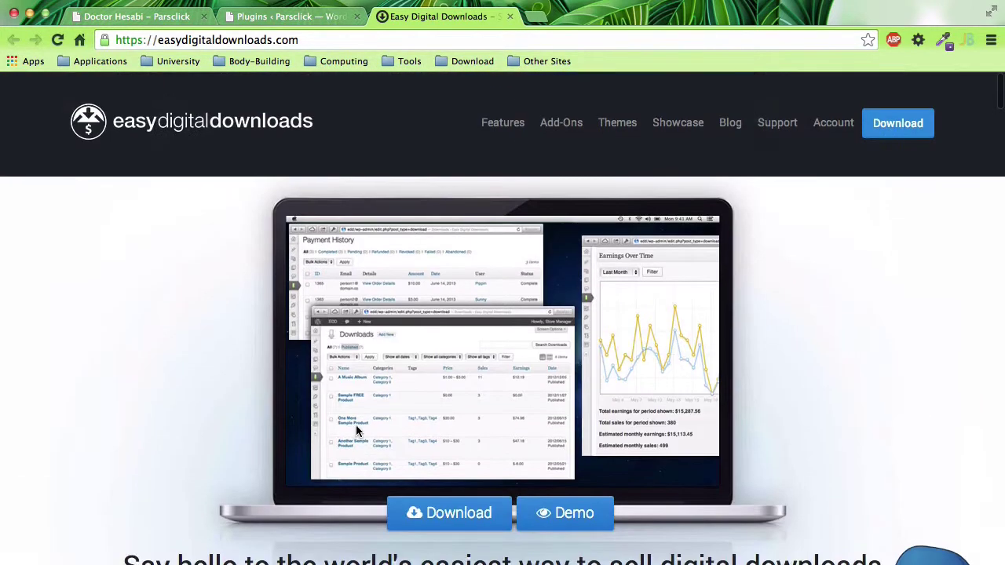
scroll(356, 425, down, 1)
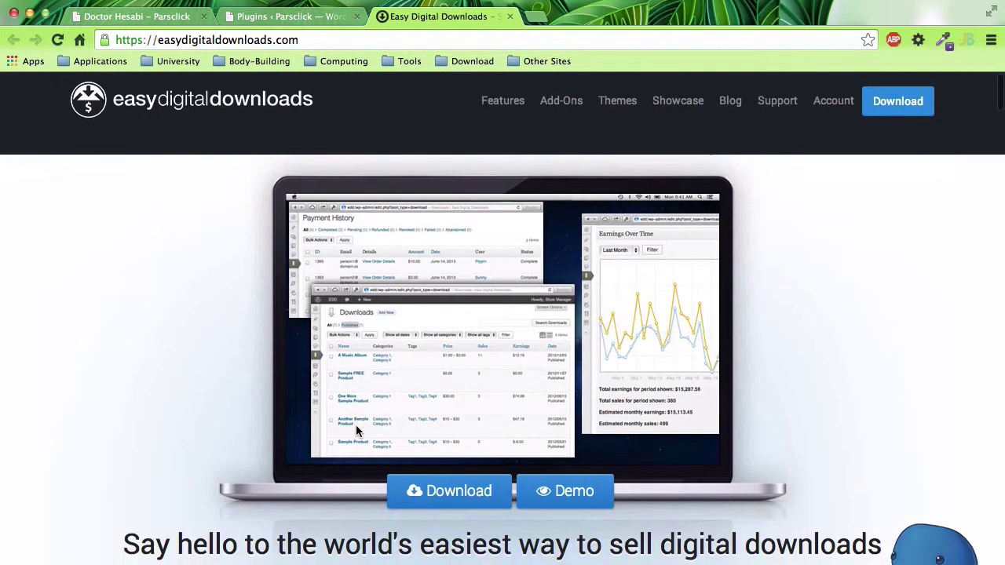
click(574, 496)
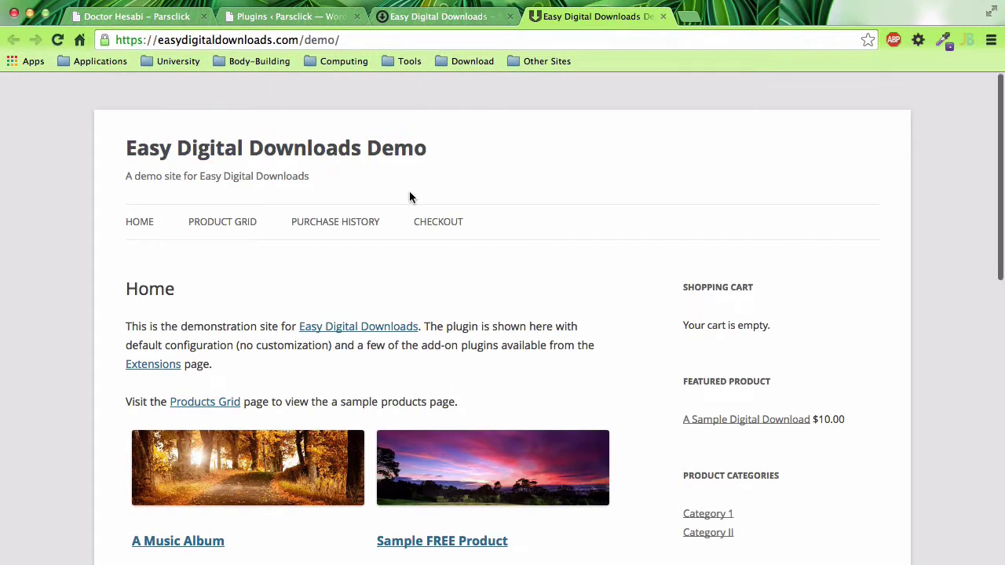
- Add Song 2 of the sample product "A Music Album" to the demo shop's cart
scroll(410, 191, down, 5)
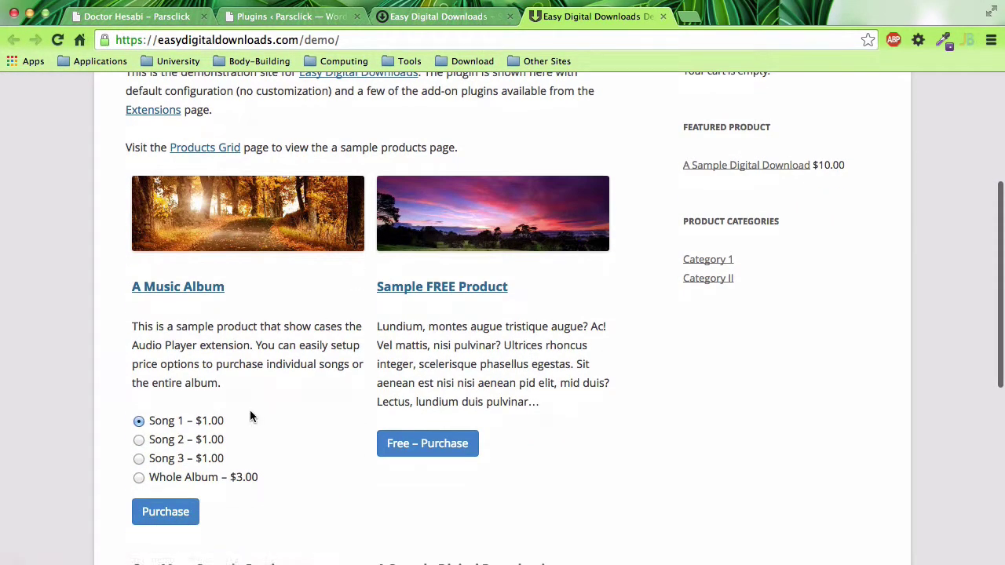
click(155, 442)
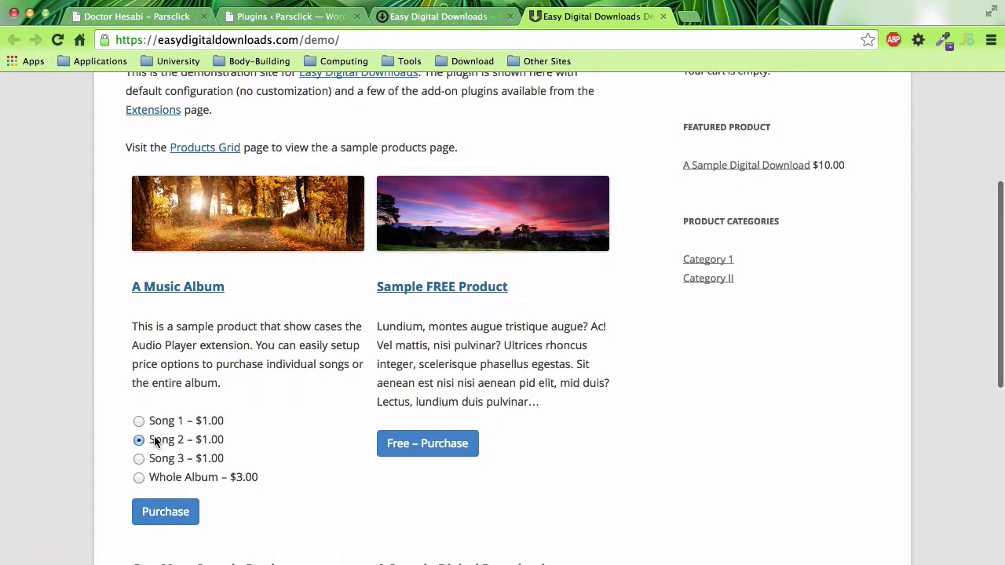
click(157, 511)
scroll(343, 440, up, 5)
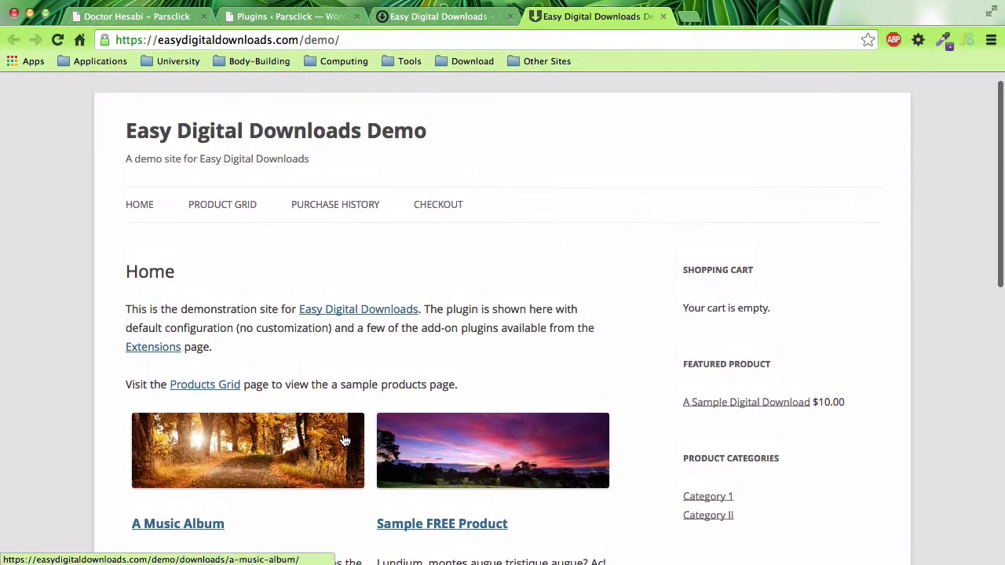
scroll(343, 439, down, 1)
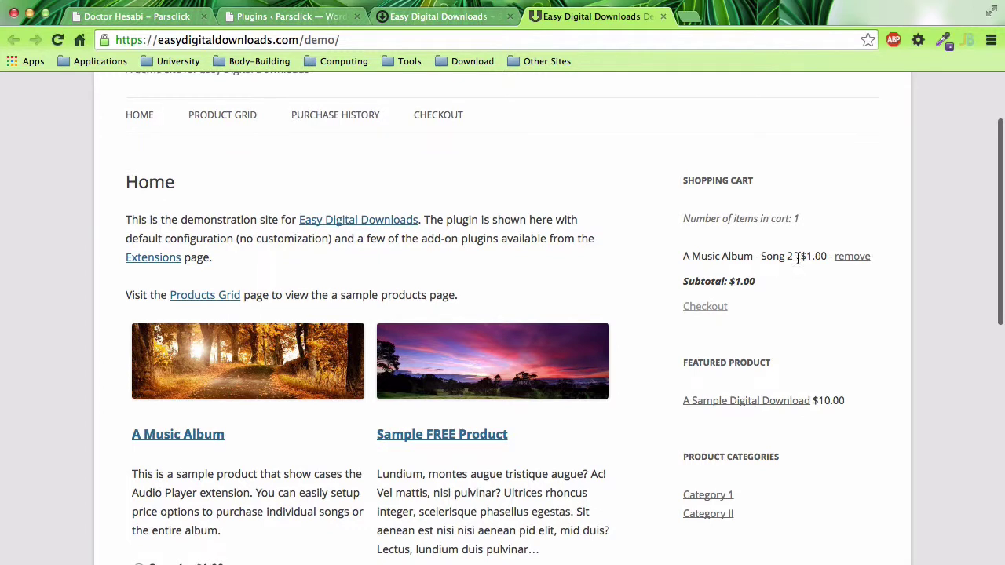
- Review the cart's checkout page, including its https address, payment methods and personal info form, and close the demo site
click(711, 309)
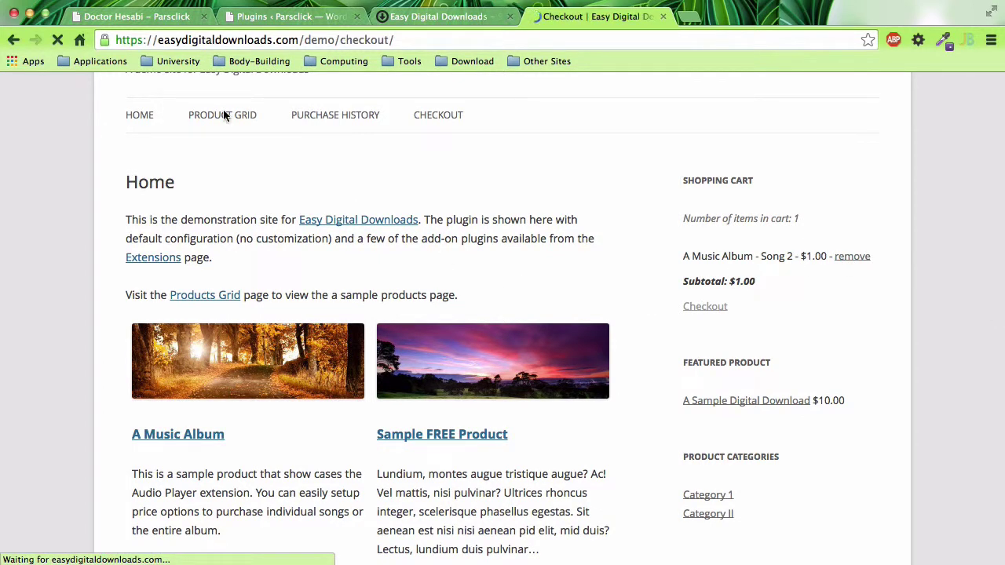
drag(140, 41, 117, 41)
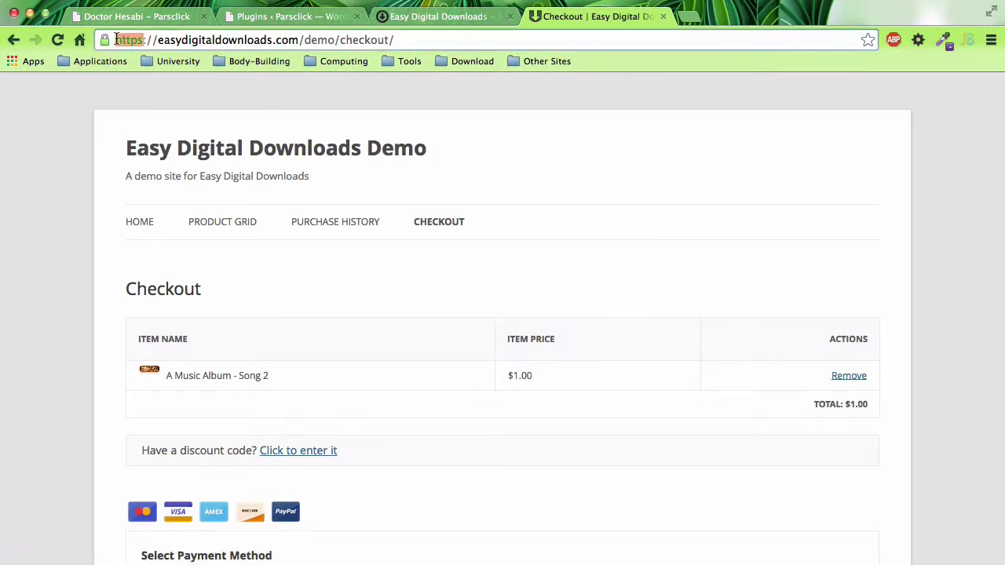
click(3, 405)
scroll(57, 384, down, 10)
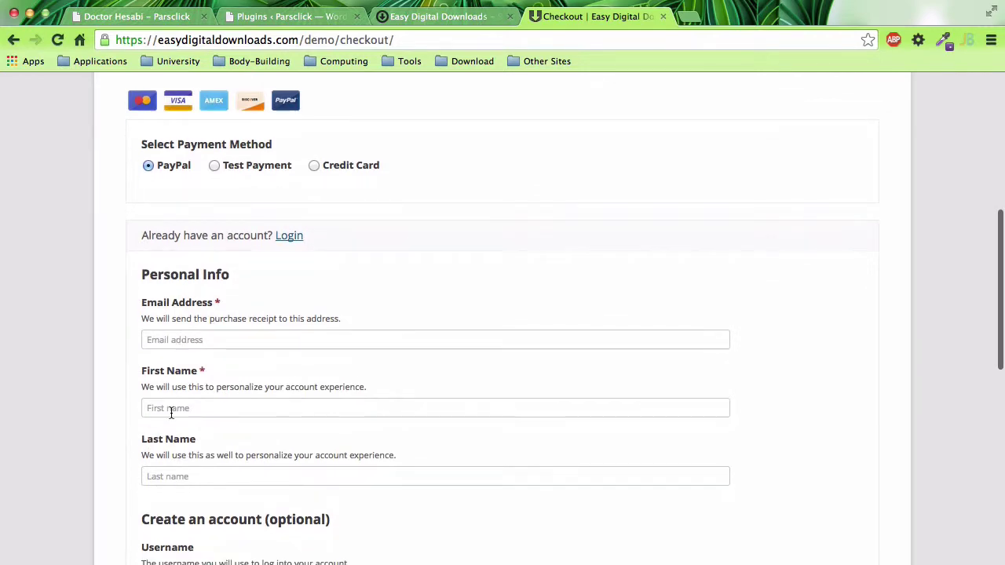
scroll(171, 408, down, 10)
scroll(172, 408, up, 15)
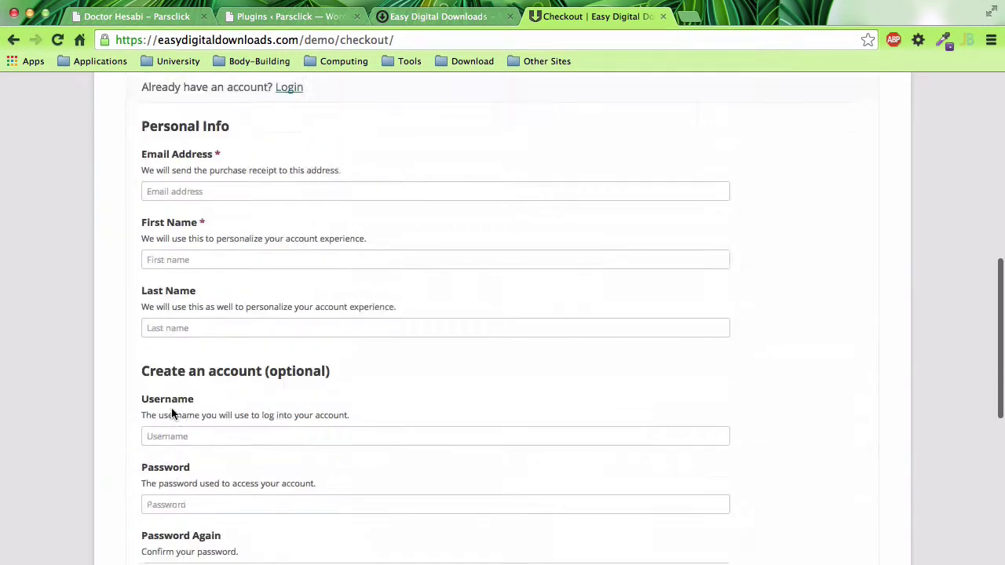
scroll(171, 407, left, 5)
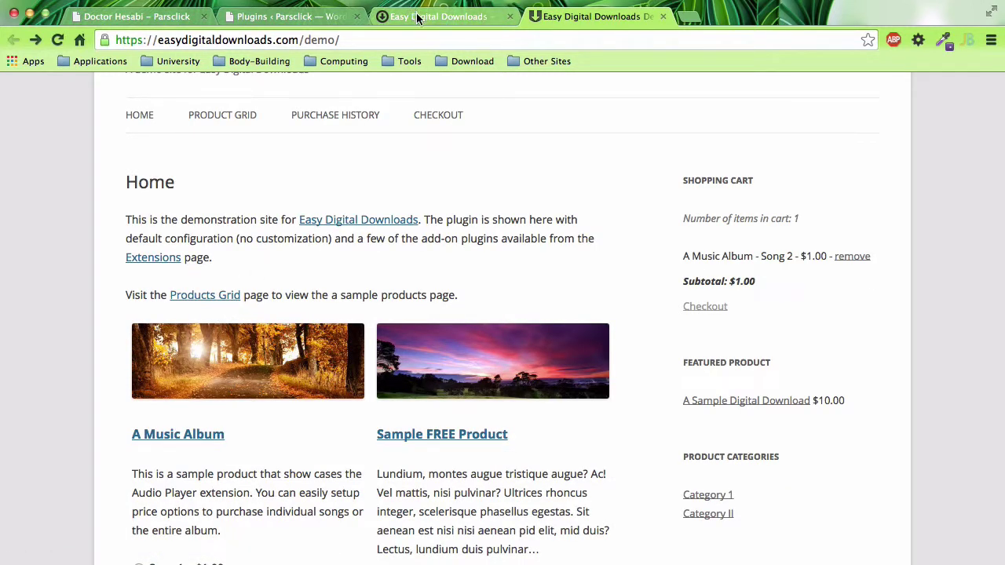
click(663, 16)
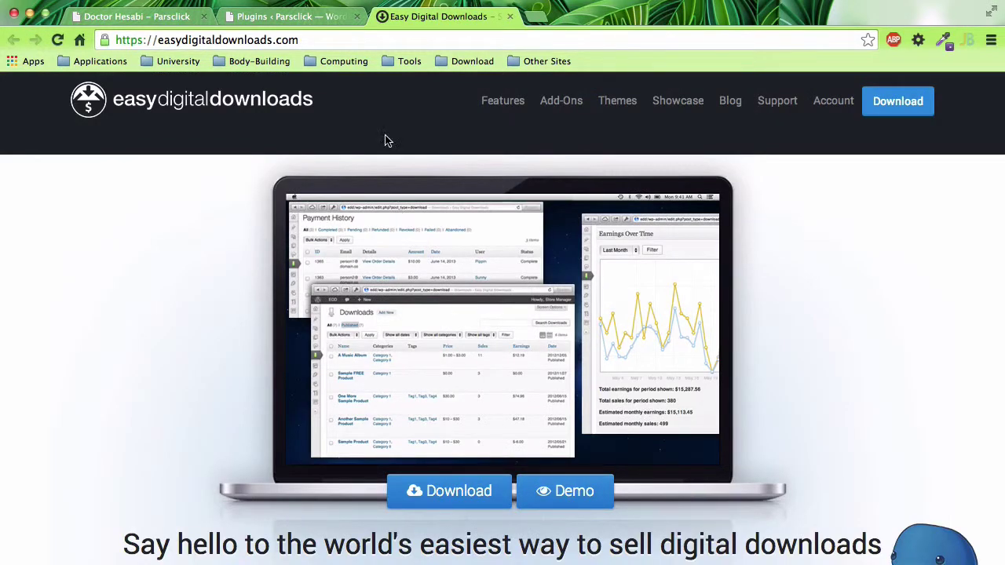
- Search Google for "shopify" and open the shopify.co.uk home page, keeping only that page instead of the results
click(285, 37)
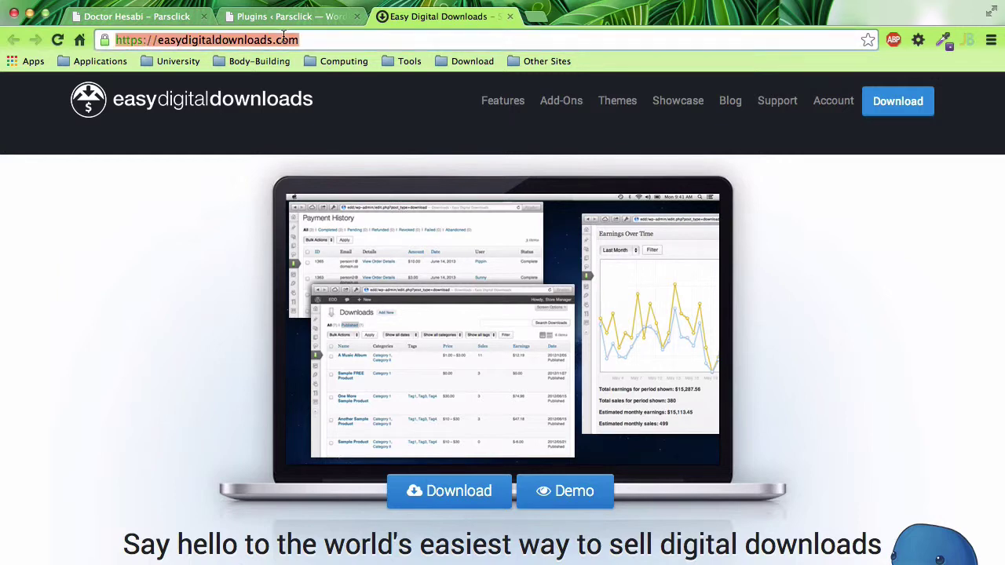
text(sho)
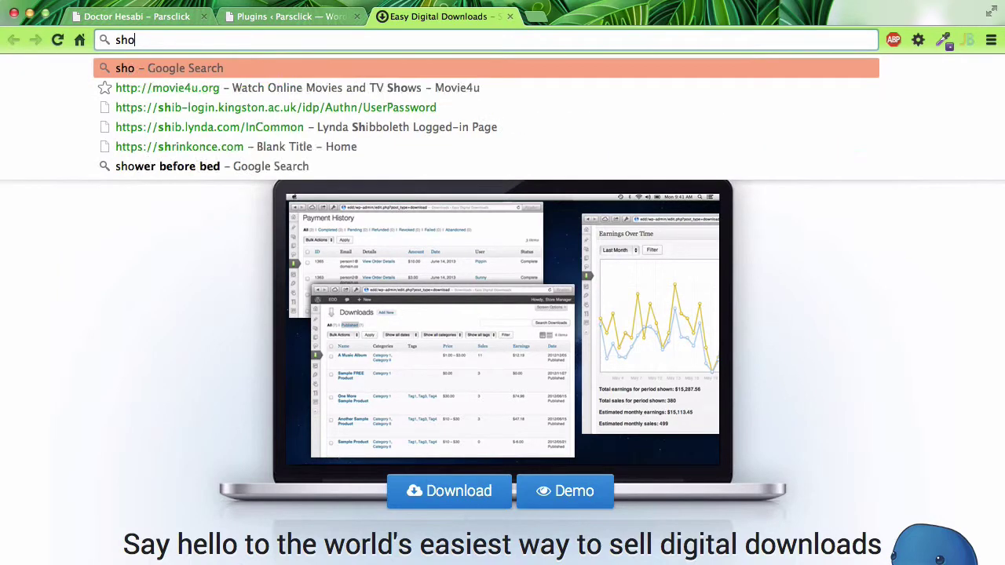
text(pify)
key(Return)
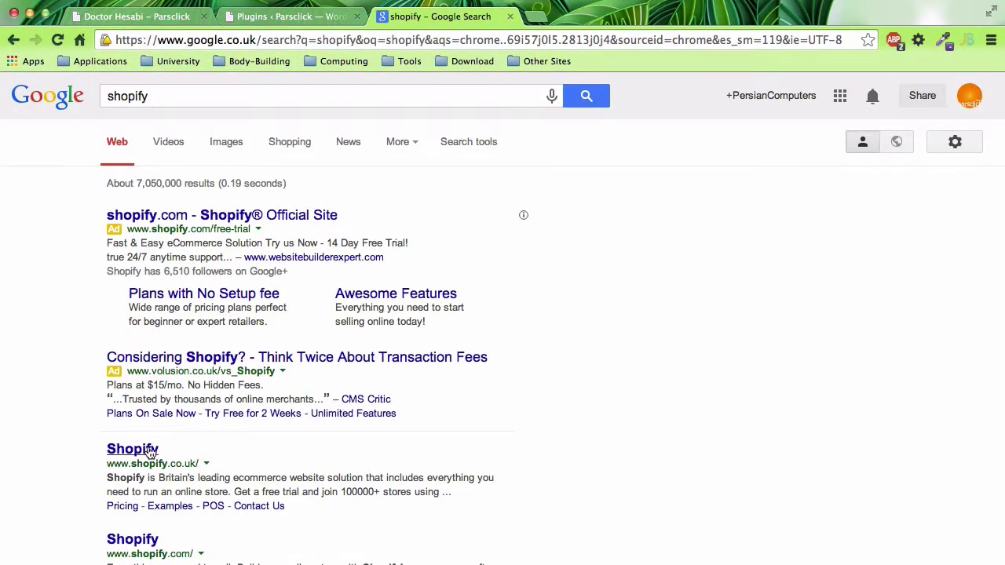
click(143, 451)
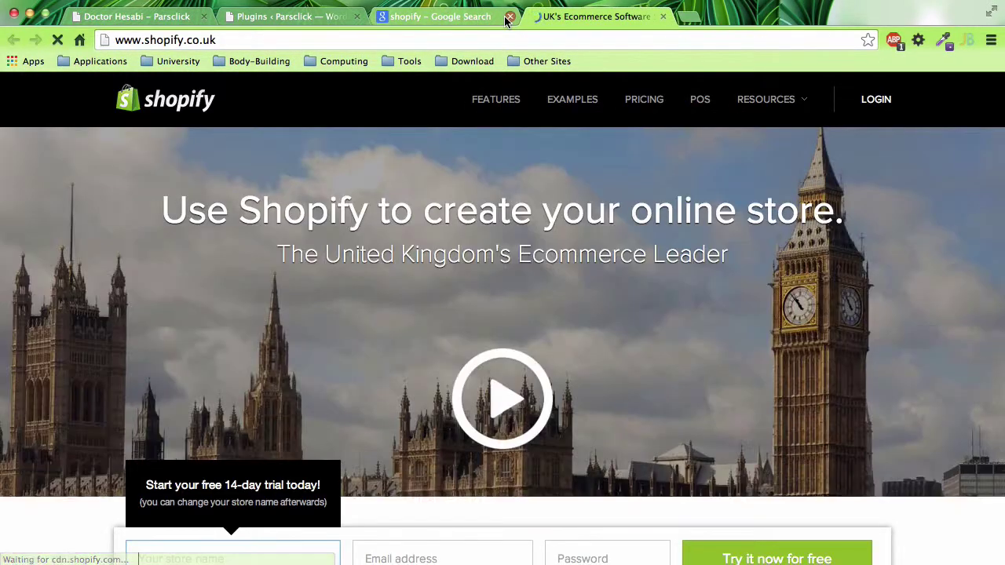
click(508, 17)
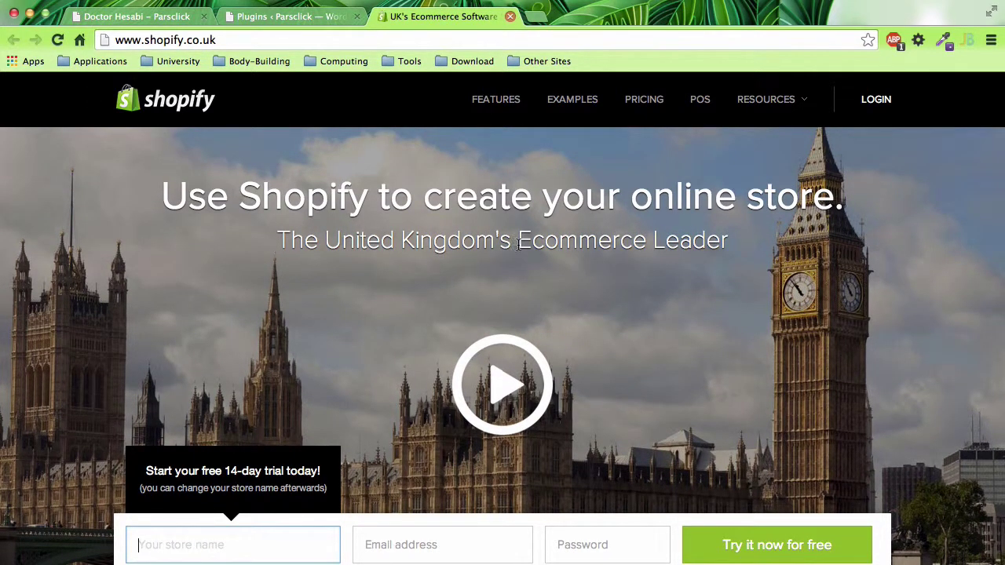
- Look over the Shopify home page, with a brief return to the installed WordPress plugins list
drag(517, 243, 616, 243)
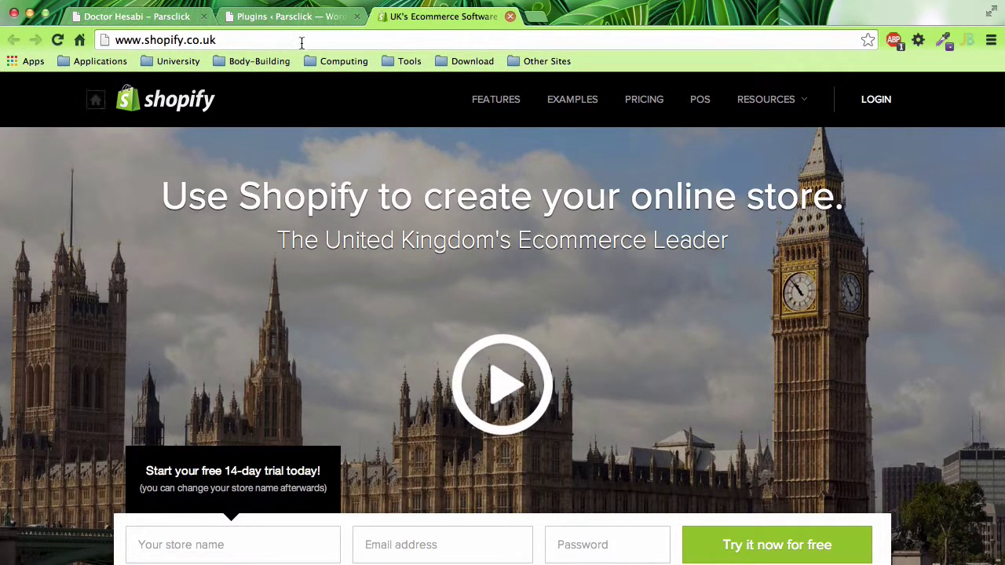
click(287, 17)
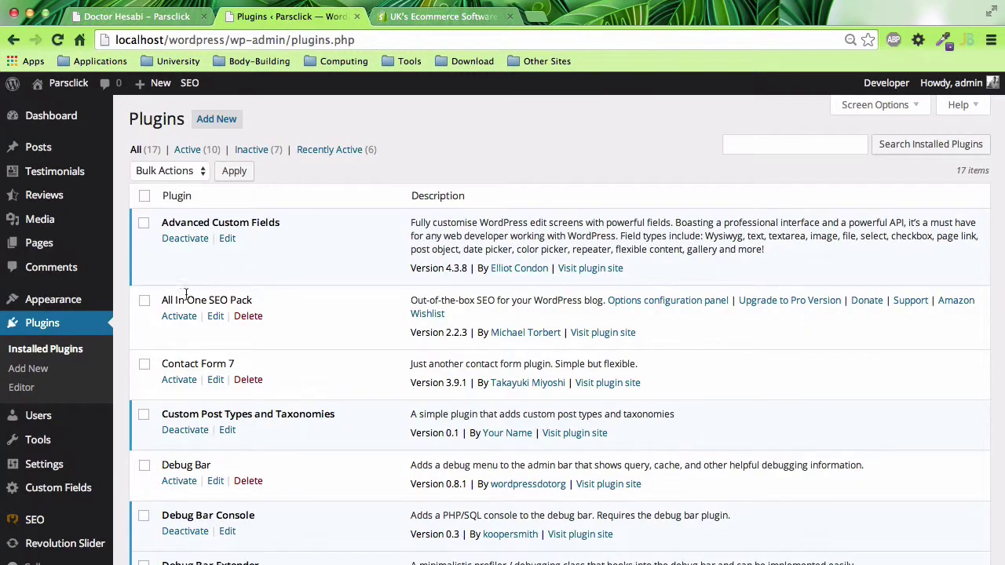
click(403, 16)
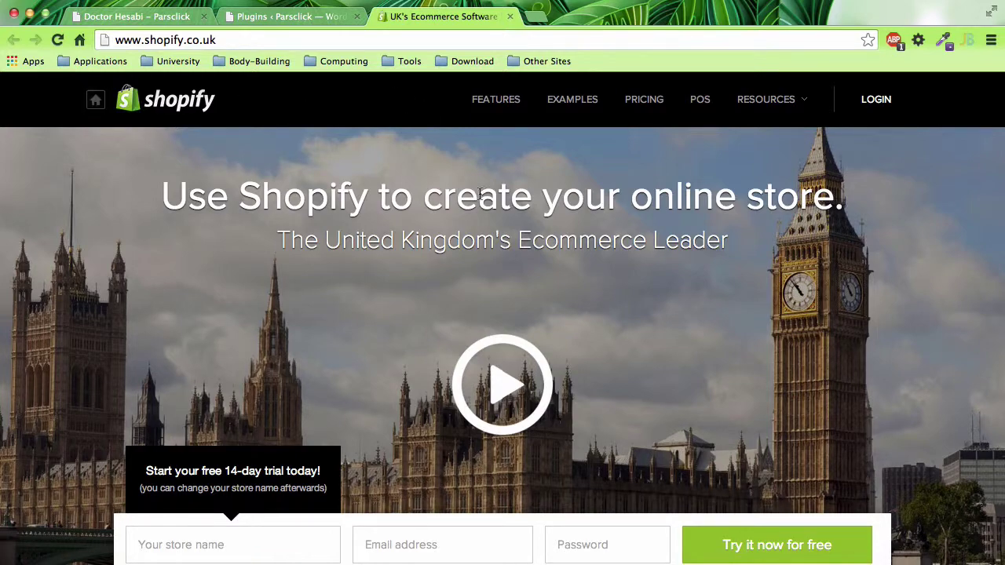
scroll(484, 241, down, 5)
scroll(484, 241, down, 5)
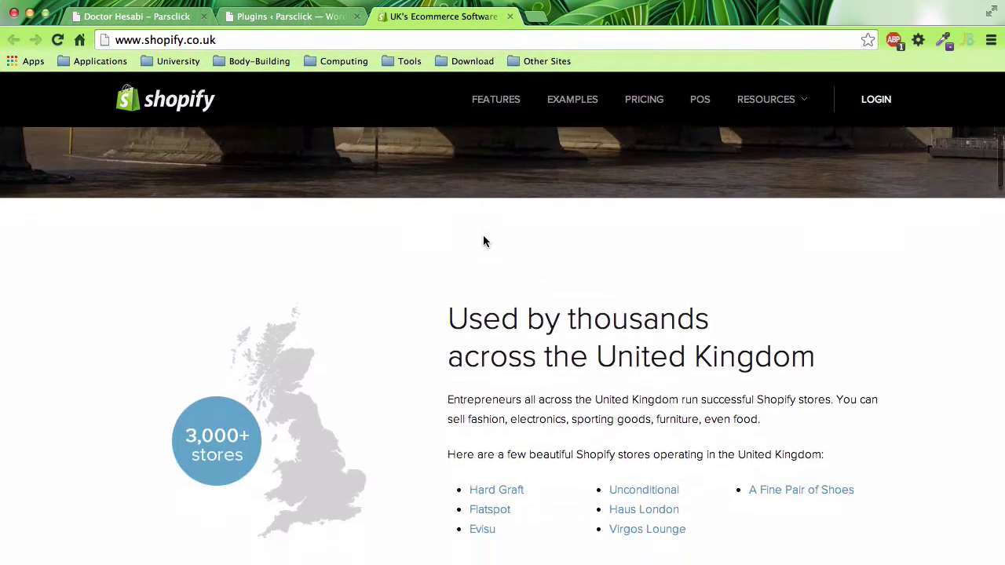
scroll(483, 241, up, 5)
scroll(485, 242, up, 5)
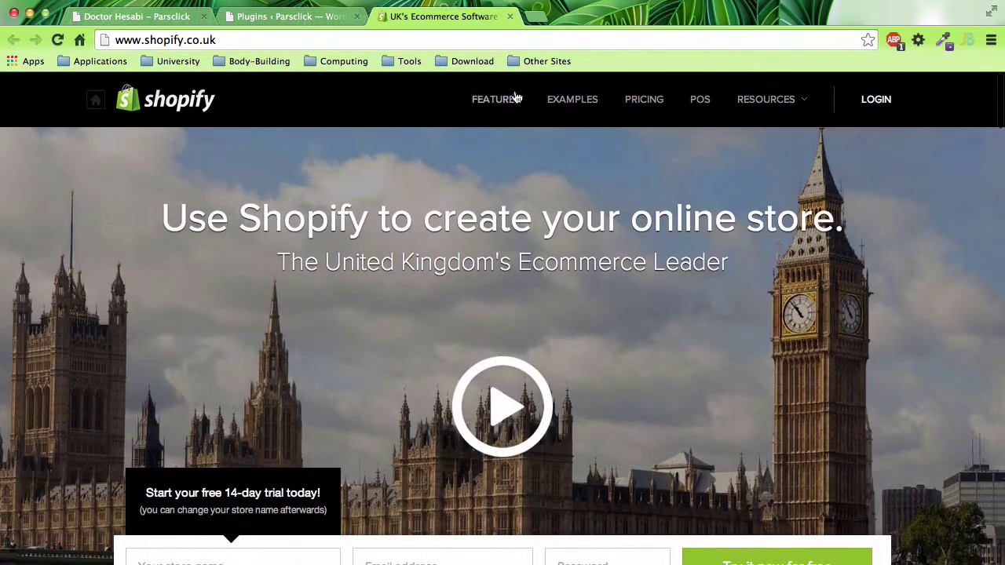
- Search Google for "woocommerce" and open the WooThemes WooCommerce page, closing the search results
click(426, 39)
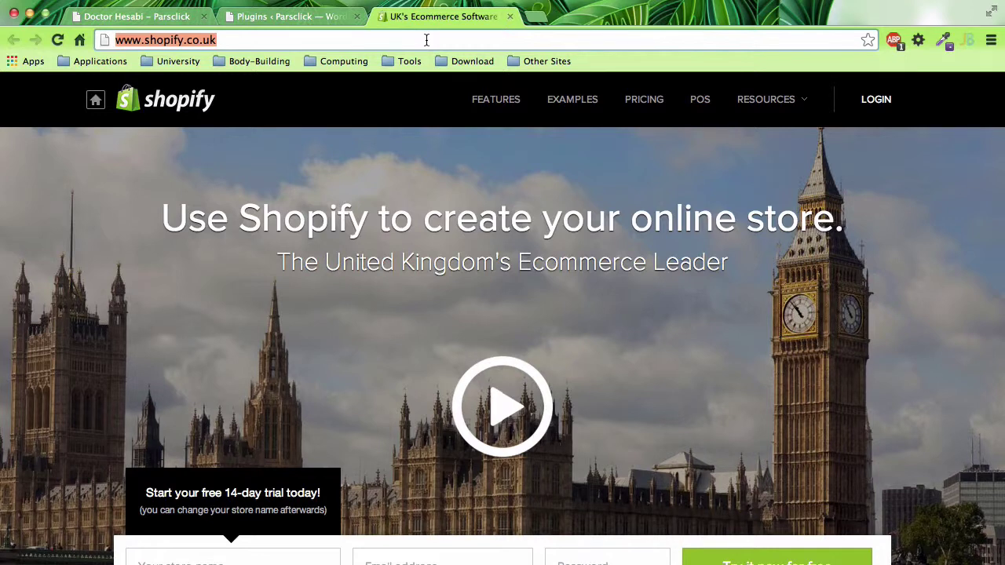
text(wooc)
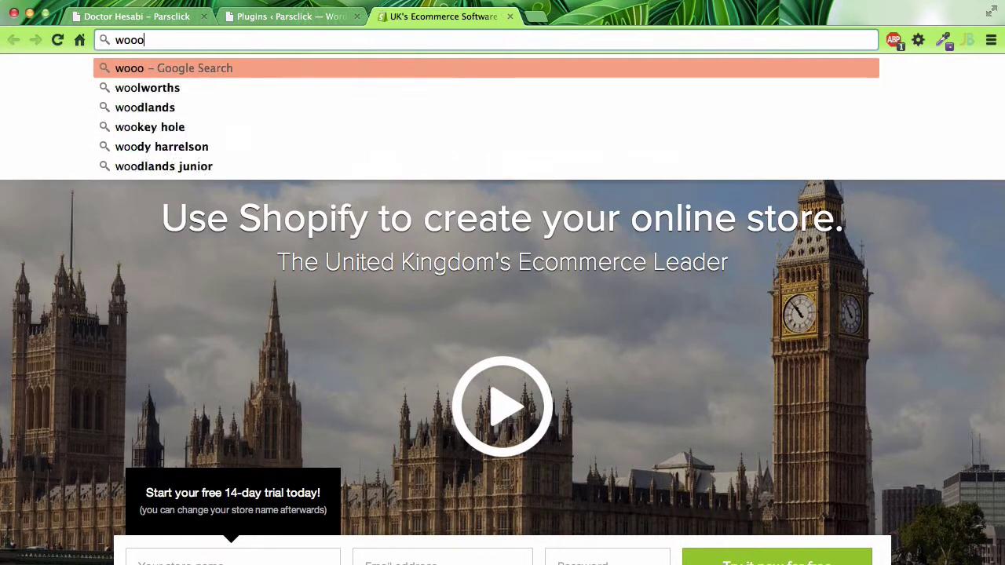
key(Return)
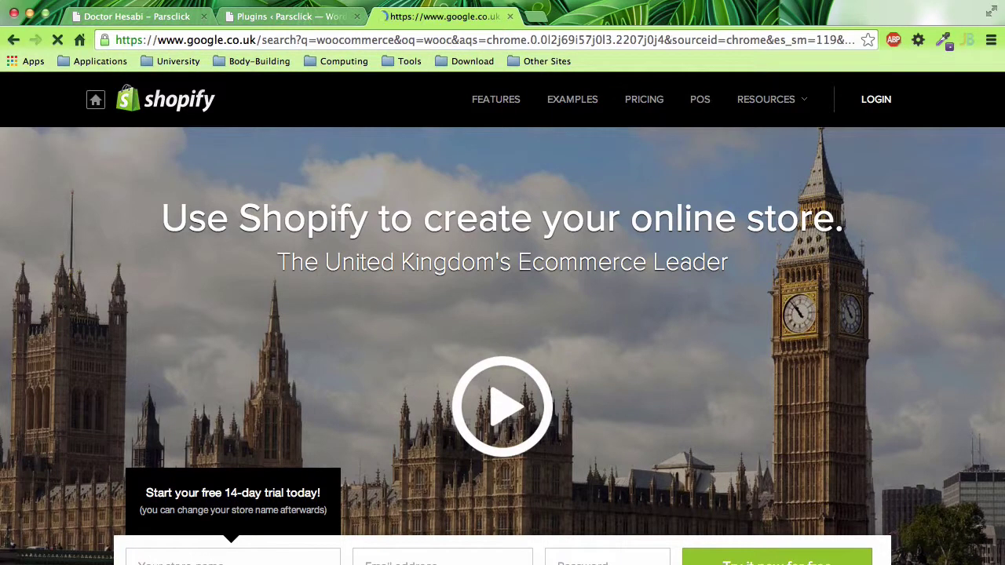
click(239, 222)
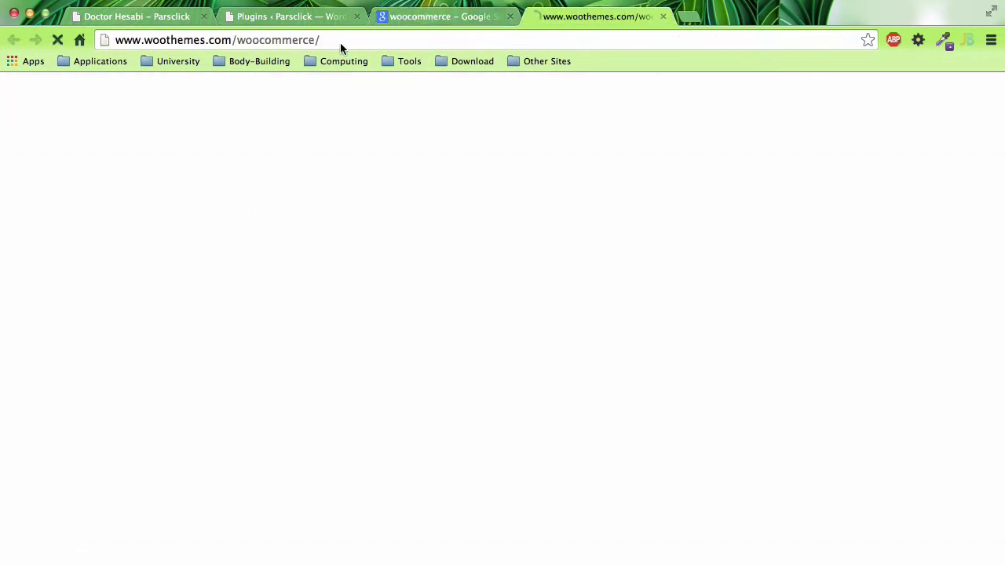
click(510, 16)
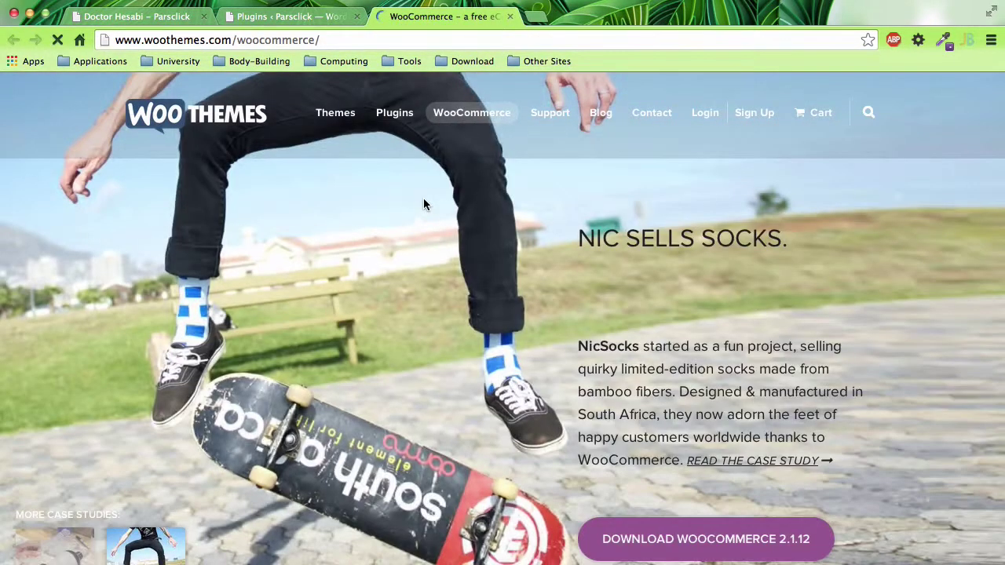
- Look over the WooCommerce page, from its download offer down to the plugin introduction
scroll(361, 344, down, 5)
scroll(362, 344, up, 5)
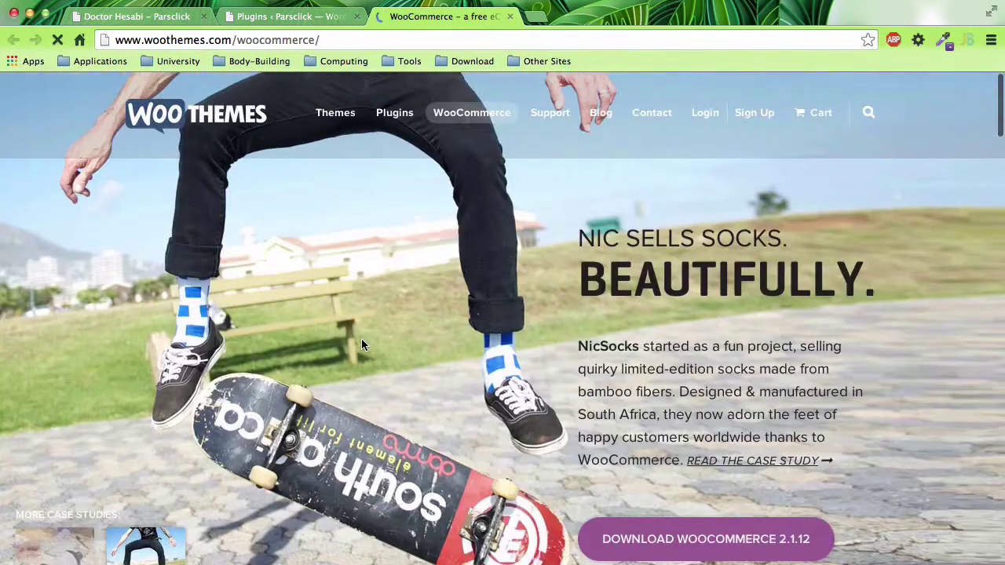
scroll(362, 325, down, 3)
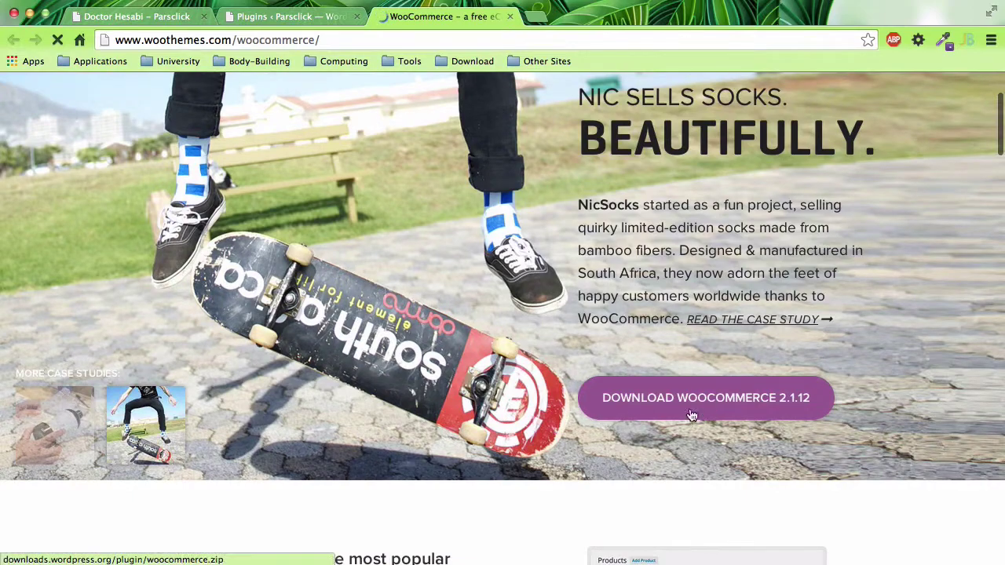
scroll(571, 404, up, 3)
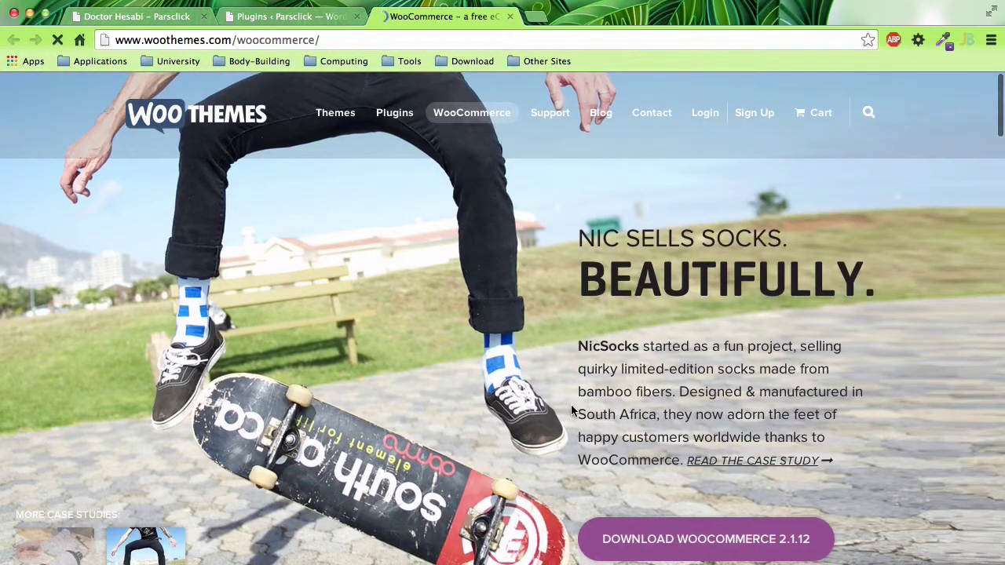
scroll(571, 405, down, 6)
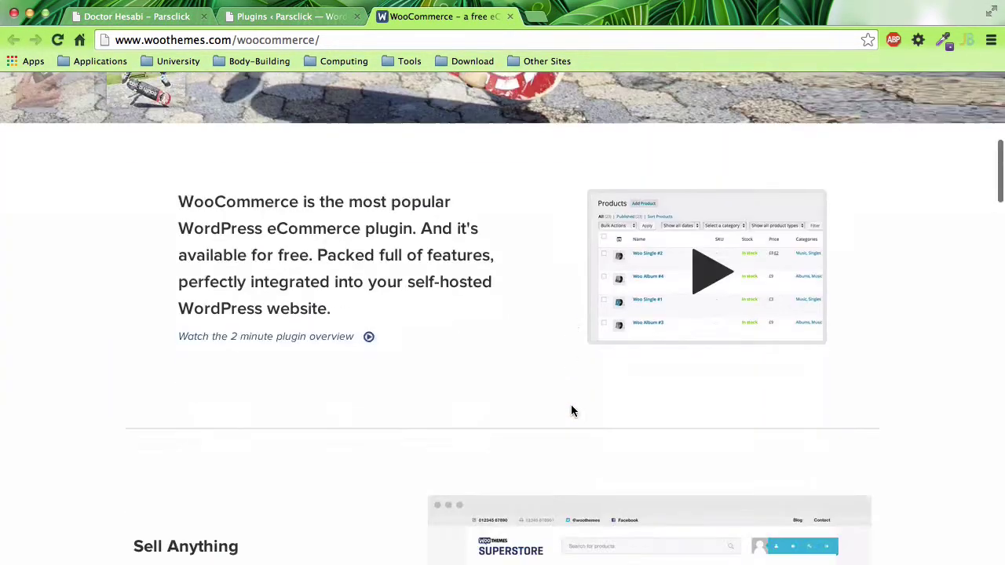
- Play the WooCommerce overview video, view it briefly in full screen, and skip ahead to about 1:38 and 2:16
click(739, 253)
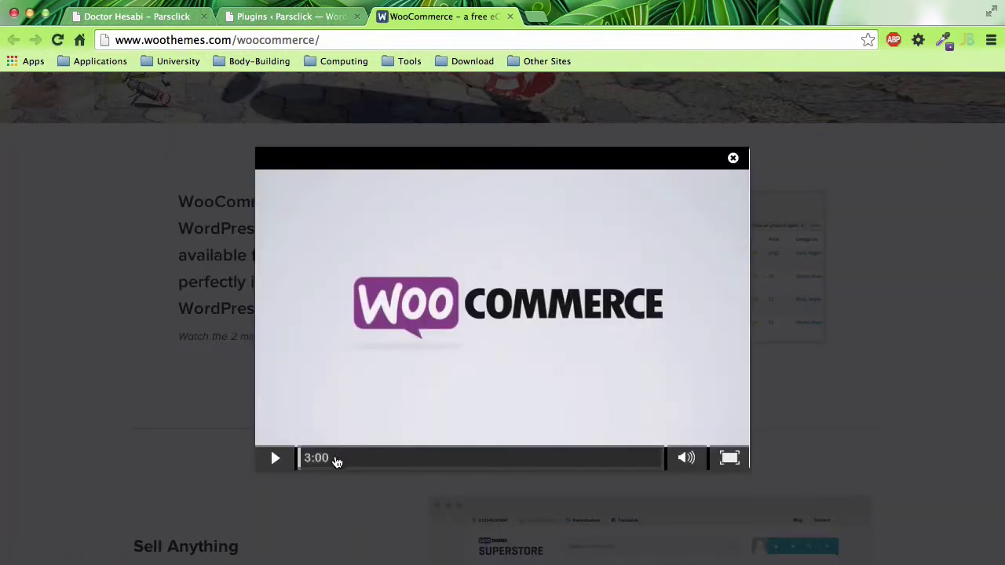
click(275, 458)
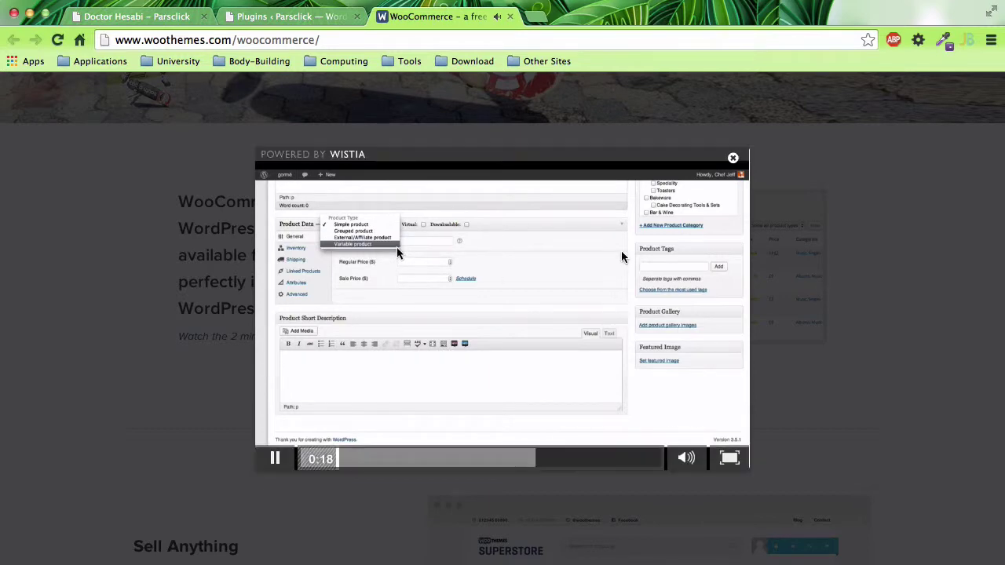
double_click(627, 425)
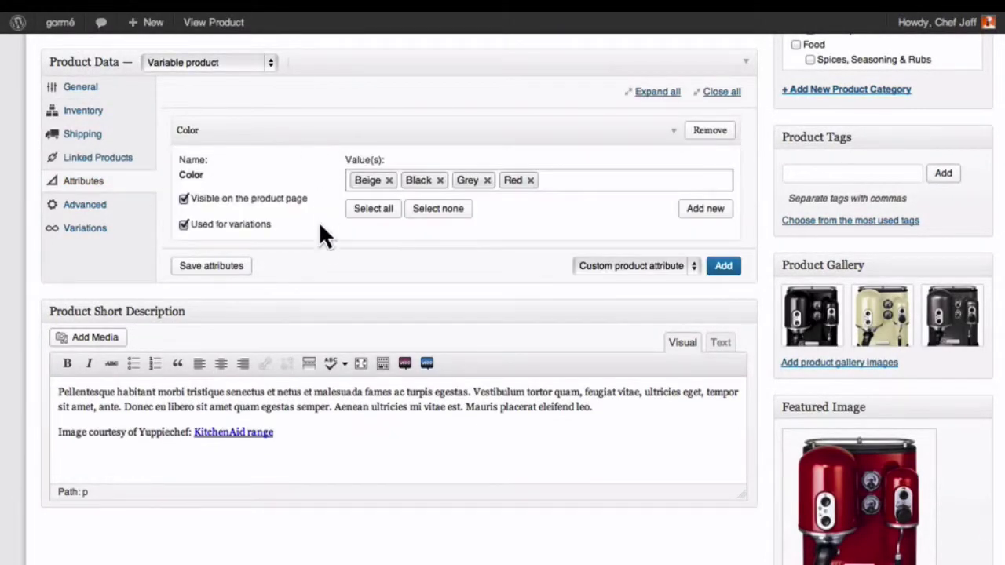
key(Escape)
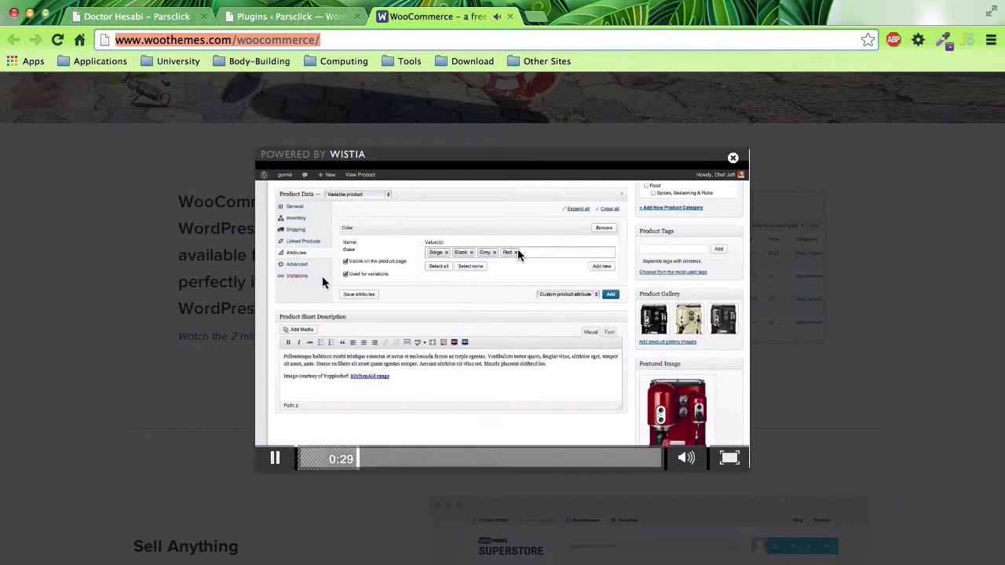
drag(388, 467, 496, 470)
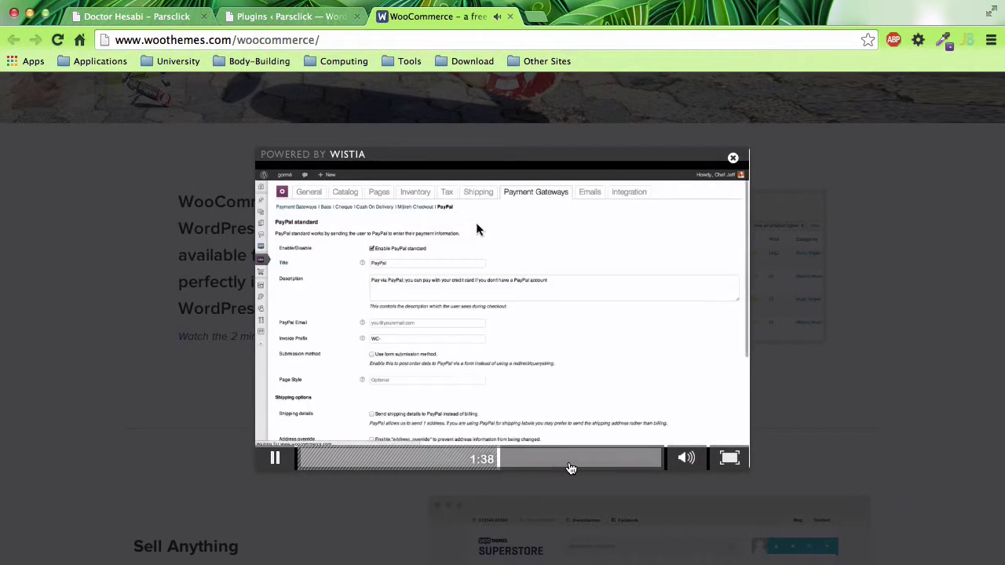
click(574, 470)
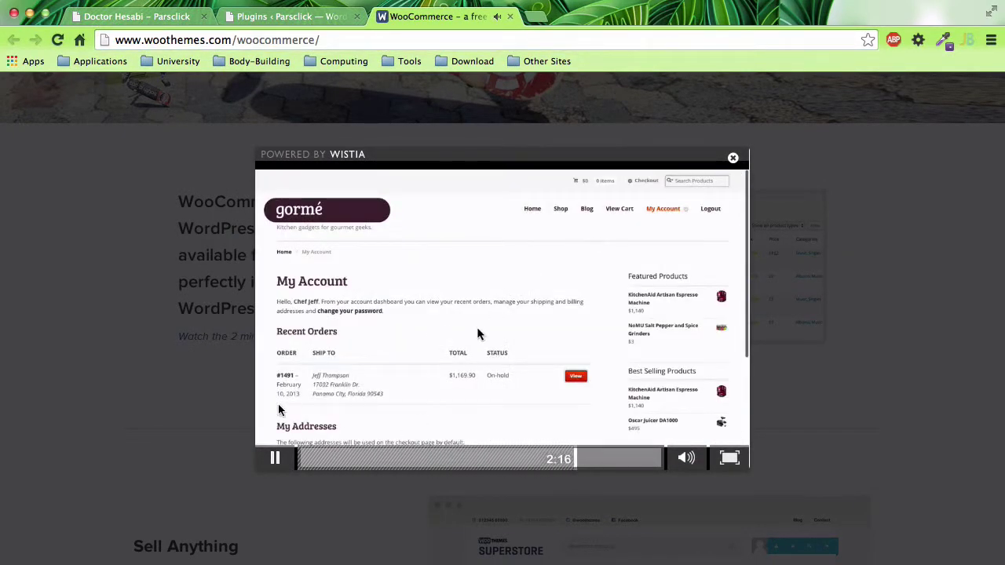
- Close the overview video and look over the WooCommerce page from the Sell Anything section down to the popular extension vendors
click(194, 389)
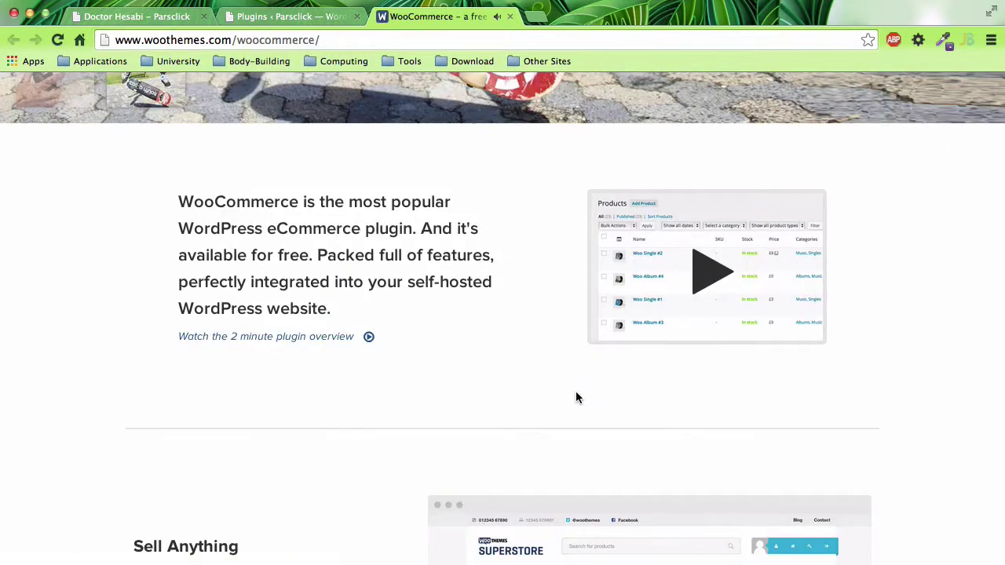
scroll(577, 397, down, 2)
scroll(578, 399, down, 6)
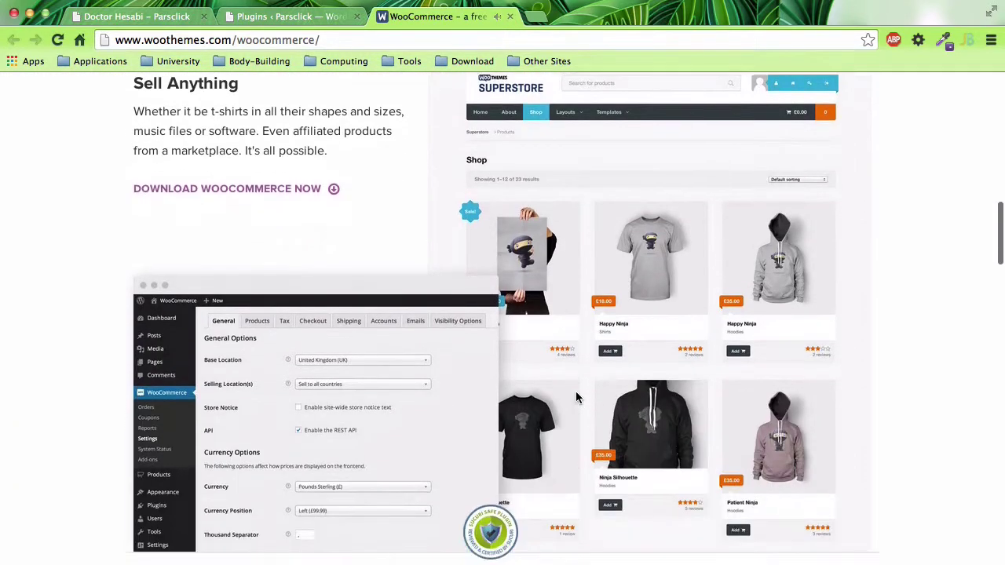
scroll(576, 397, up, 3)
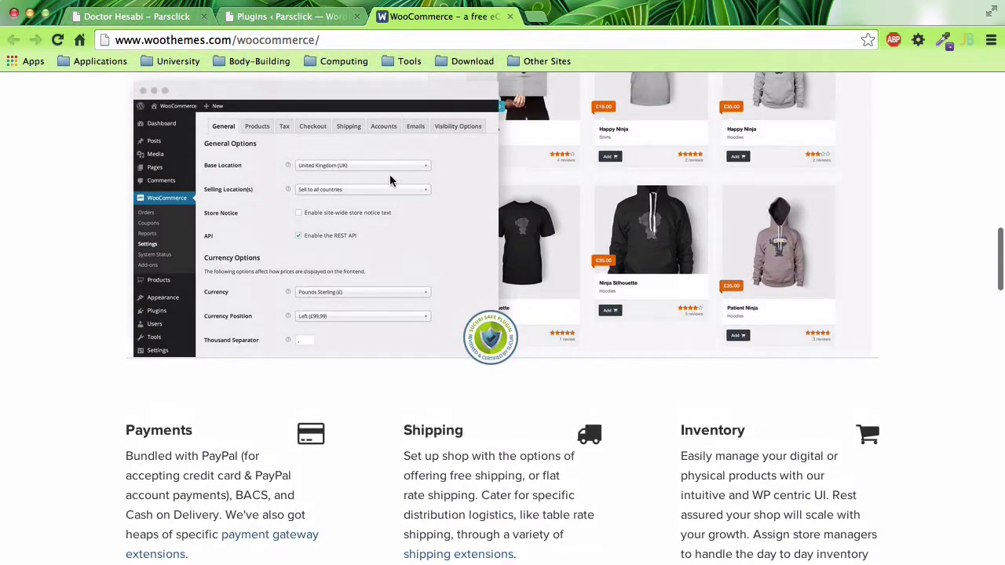
scroll(315, 214, up, 1)
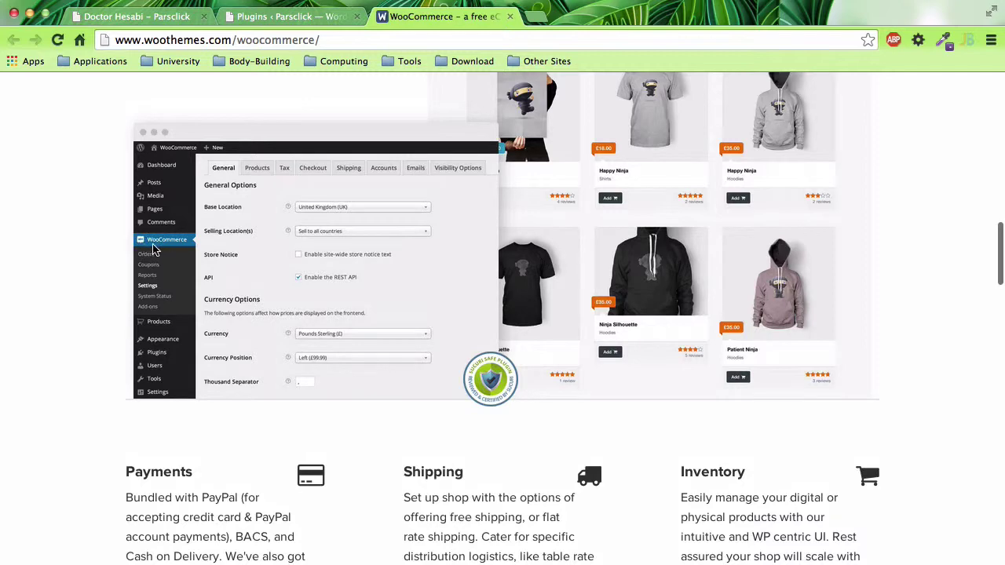
scroll(249, 411, down, 6)
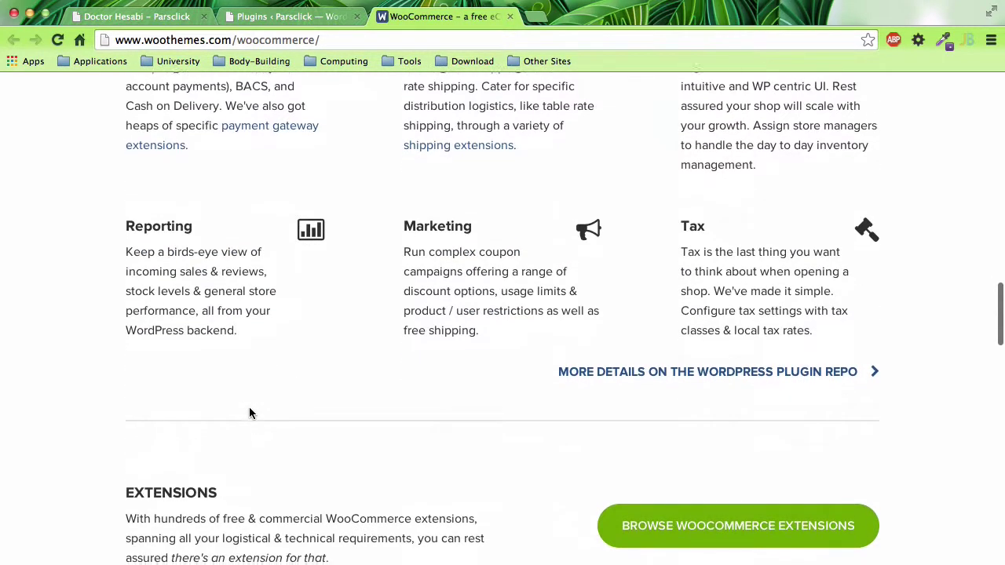
scroll(250, 409, down, 1)
scroll(250, 409, down, 1)
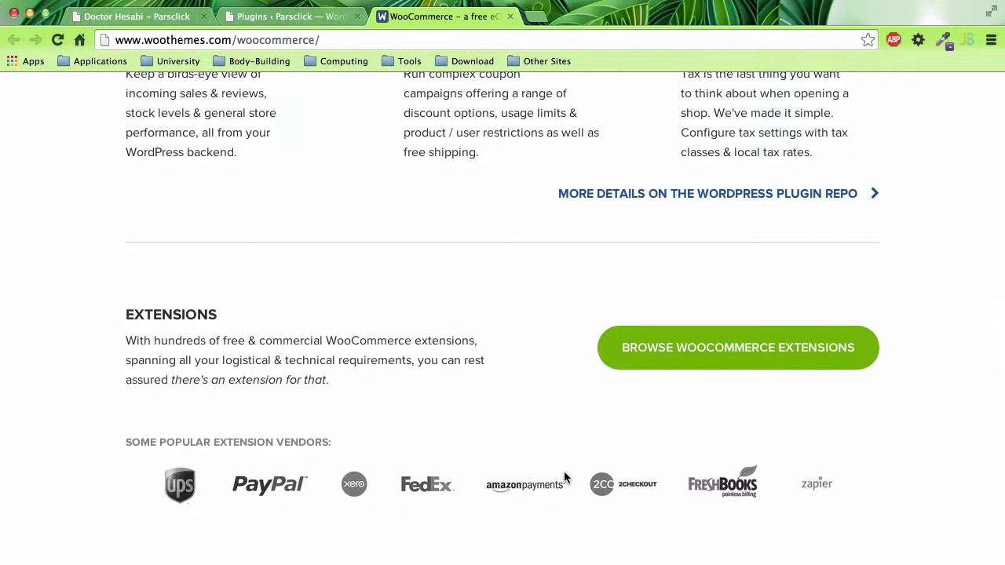
- Search Google for "stripe" and open the Stripe website, closing the search results
click(540, 17)
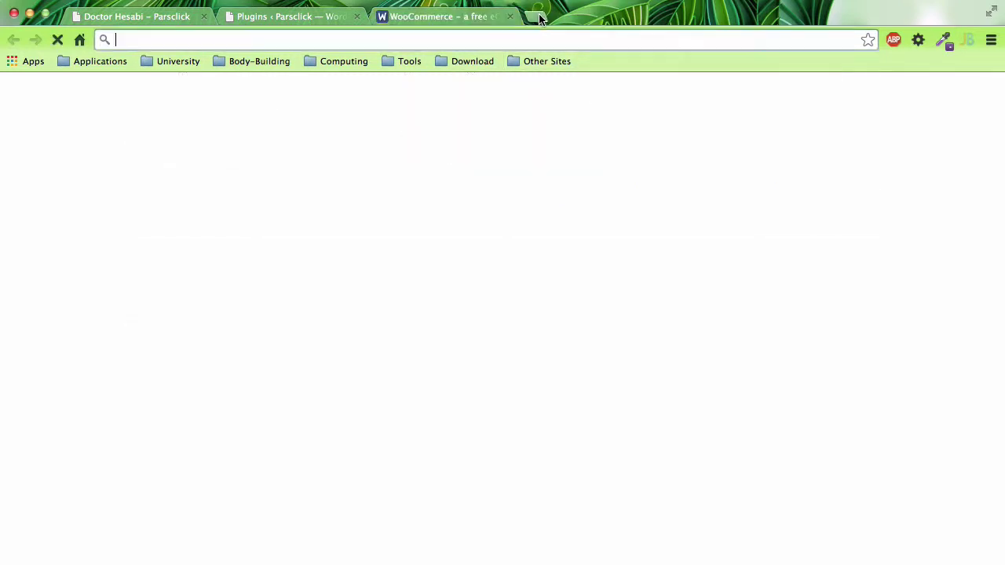
text(stripe)
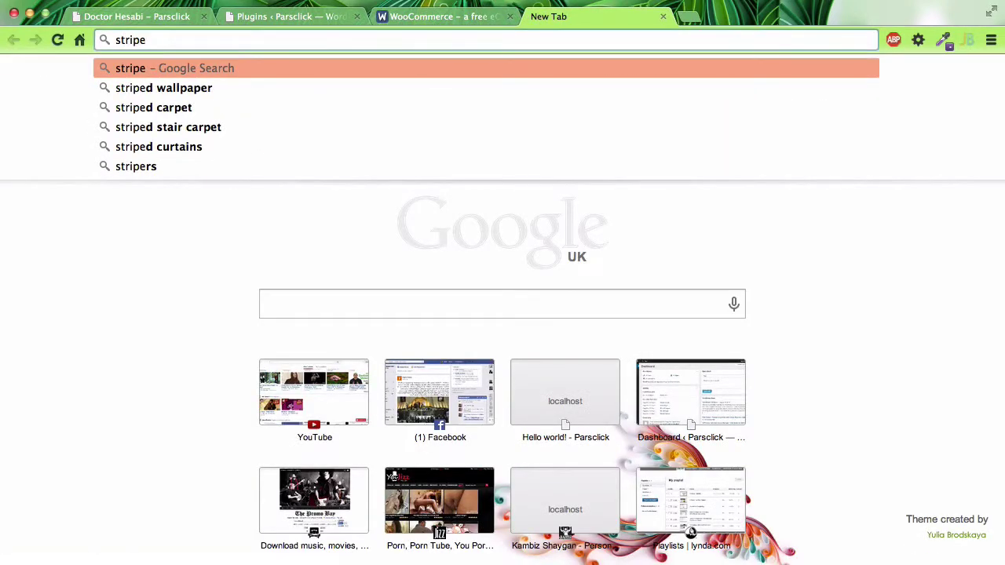
key(Return)
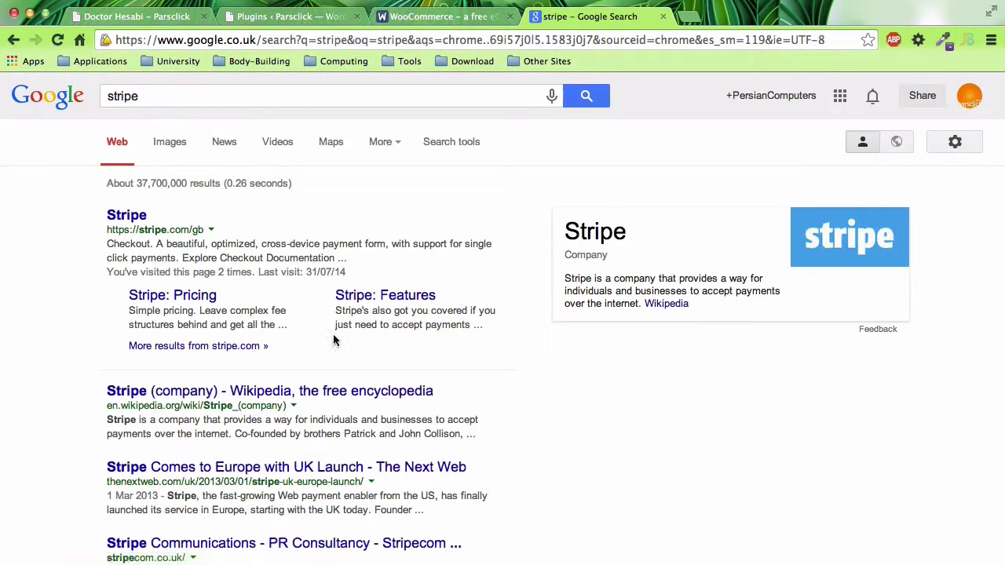
click(139, 218)
click(663, 16)
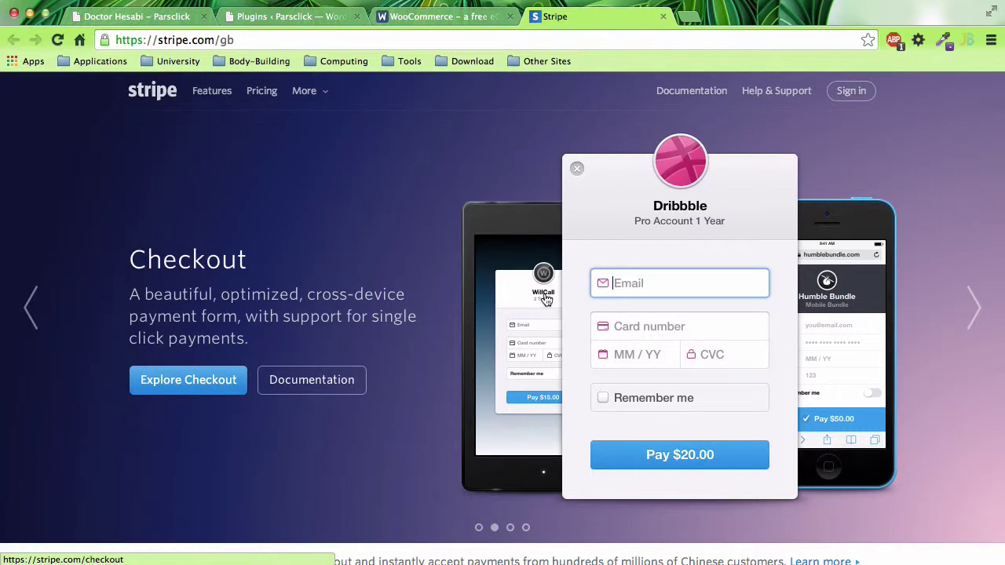
- Look over Stripe's Checkout documentation, including the simple integration code, and return to the Stripe home page
click(317, 389)
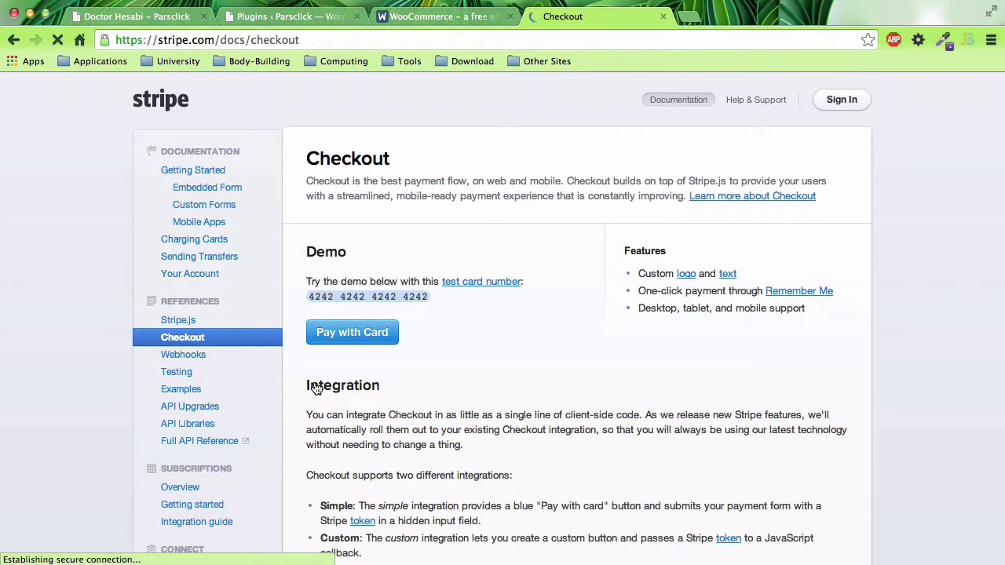
scroll(316, 389, down, 8)
scroll(317, 389, down, 3)
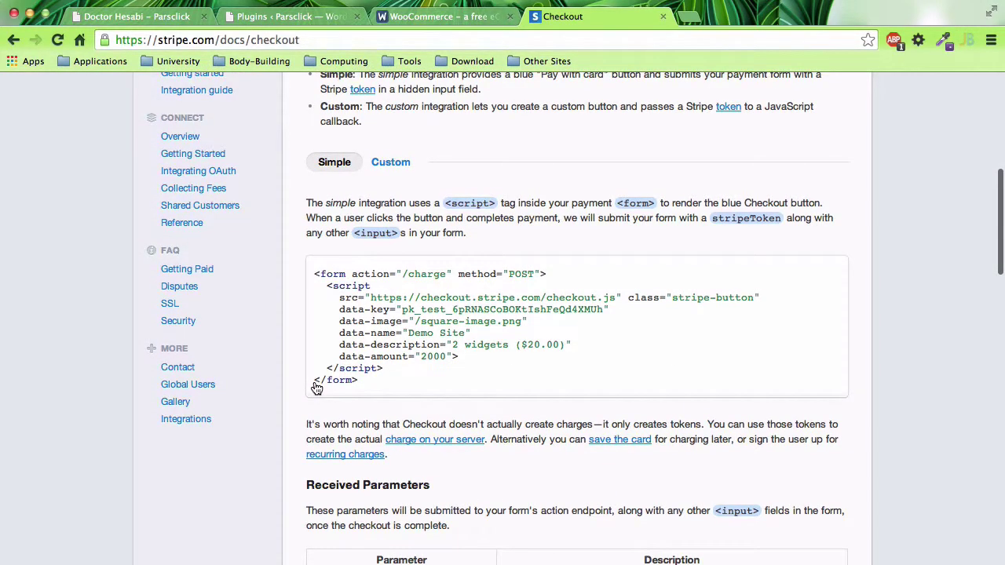
scroll(317, 389, up, 8)
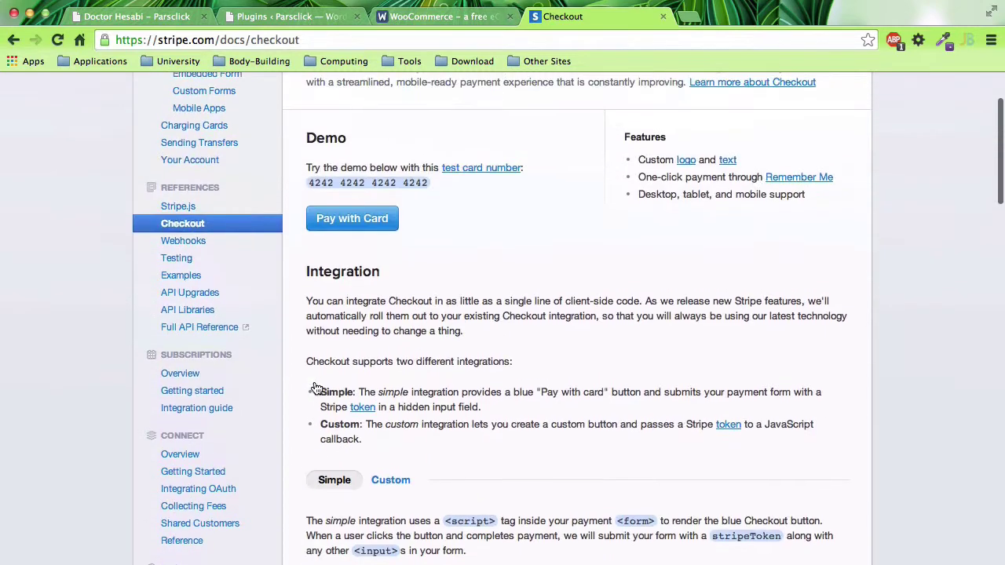
scroll(315, 390, left, 5)
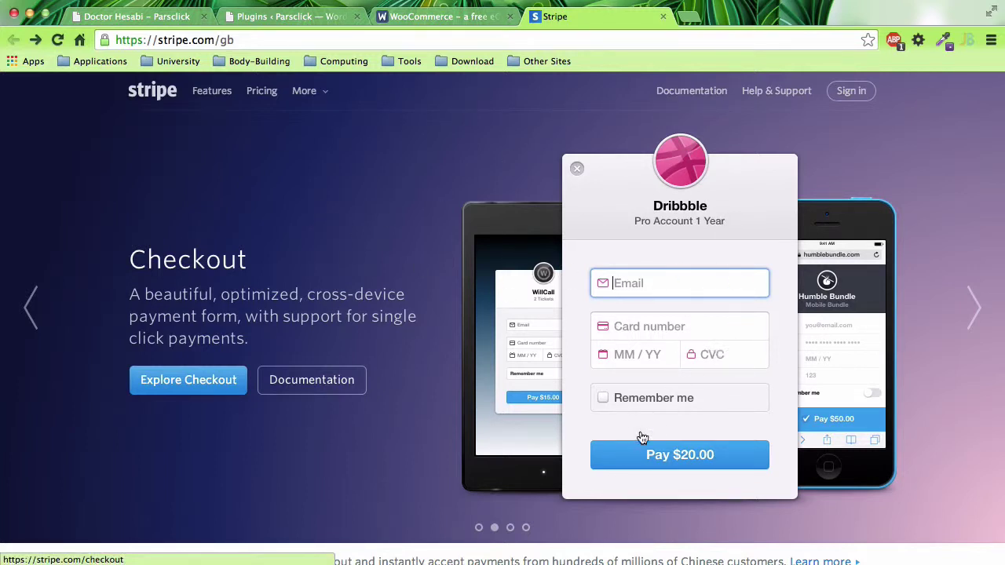
- View the Stripe Checkout product page, highlight its Checkout heading, and close the Stripe site
click(636, 329)
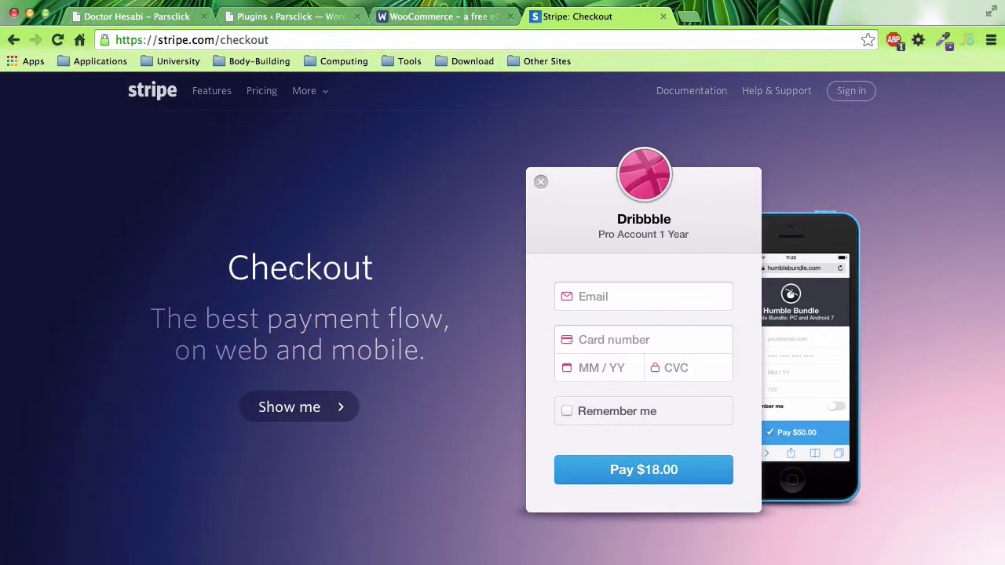
drag(374, 269, 214, 255)
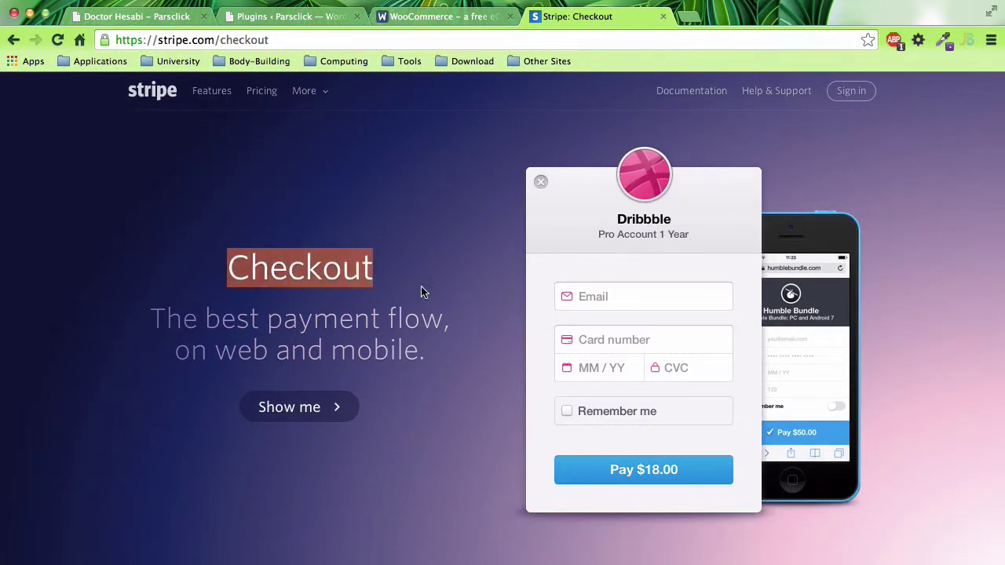
click(662, 15)
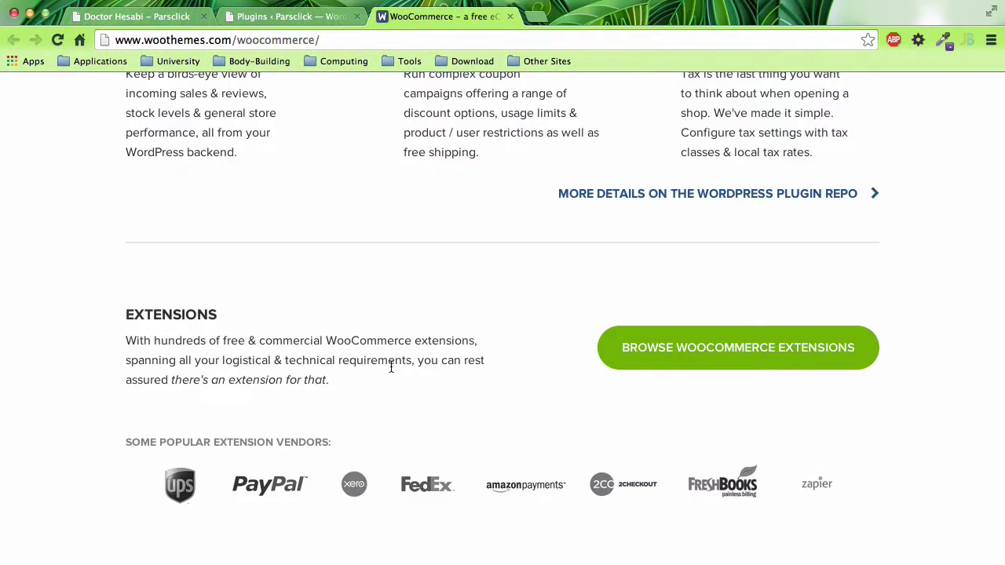
- Review the WooCommerce page from its Extensions section back up to the header, then close the page
scroll(391, 367, up, 3)
scroll(391, 366, down, 4)
scroll(391, 367, up, 1)
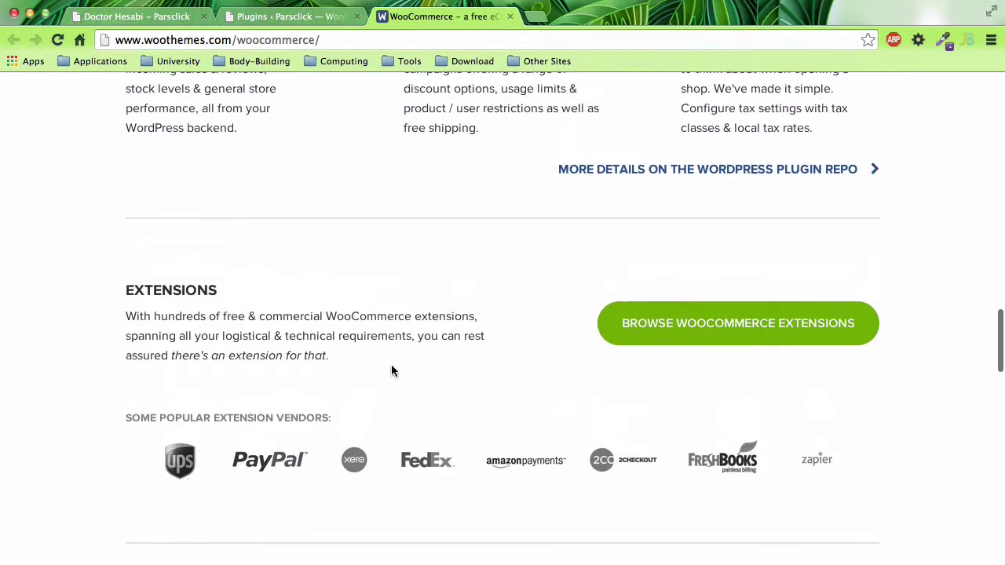
scroll(392, 367, up, 15)
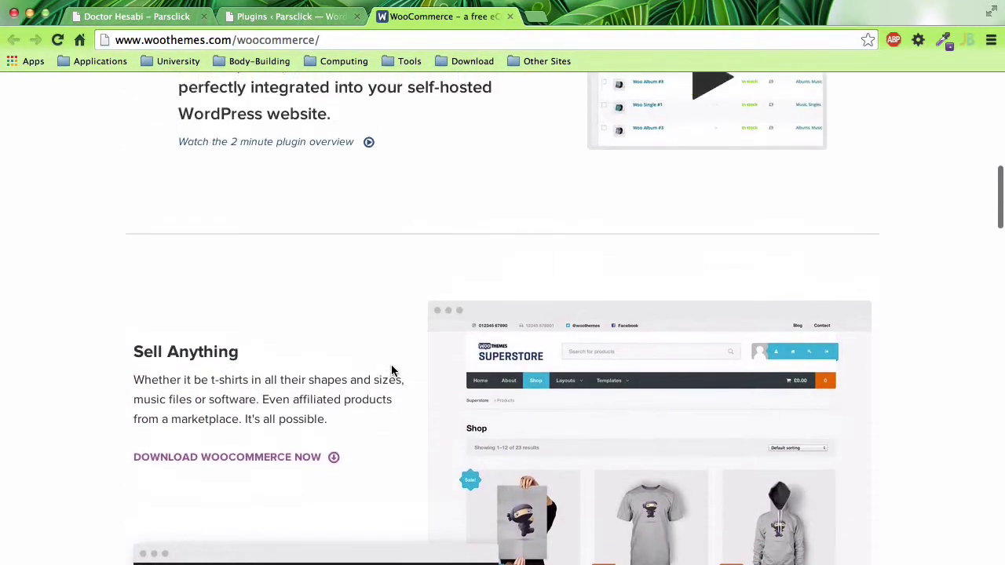
scroll(392, 371, up, 15)
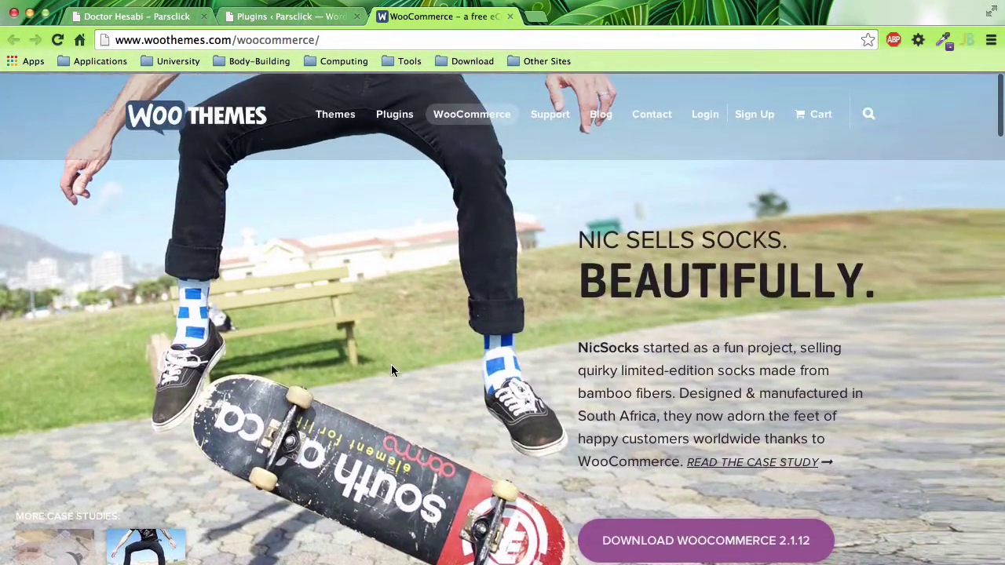
click(511, 15)
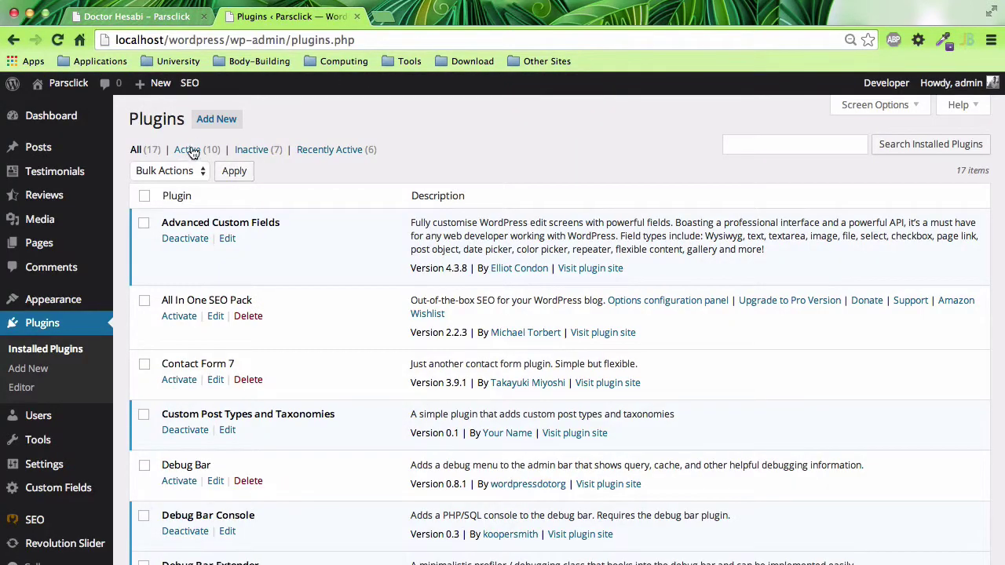
- Search for "woocomerce" among the installable WordPress plugins
click(234, 118)
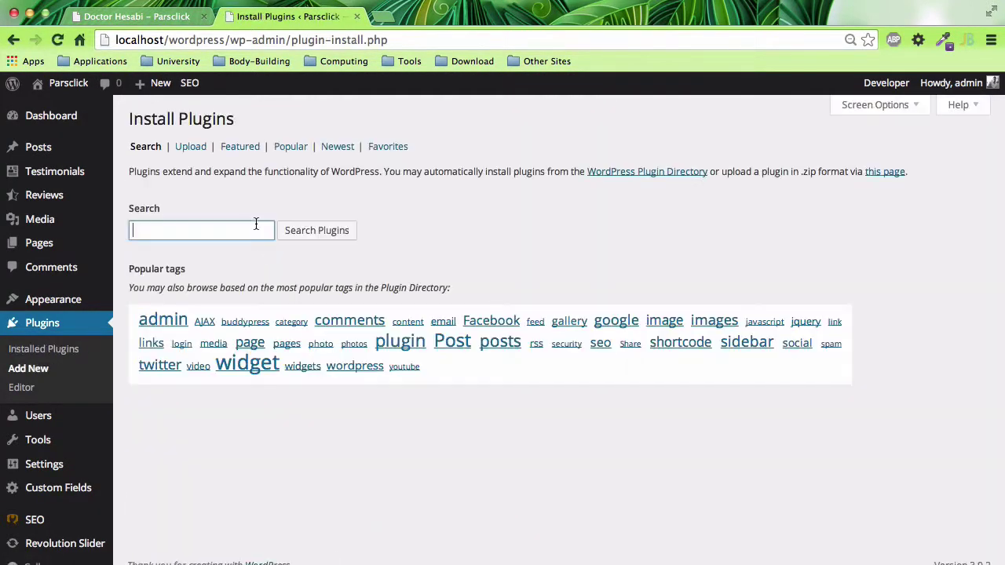
text(woocomerce)
key(Return)
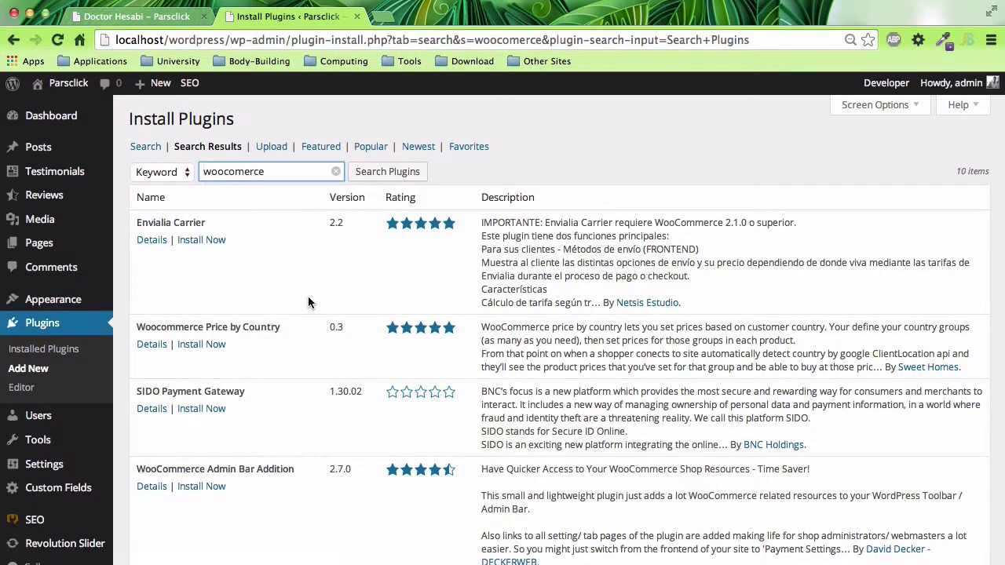
- Look through the plugin search results for WooCommerce and return to the installed plugins list
scroll(298, 352, down, 3)
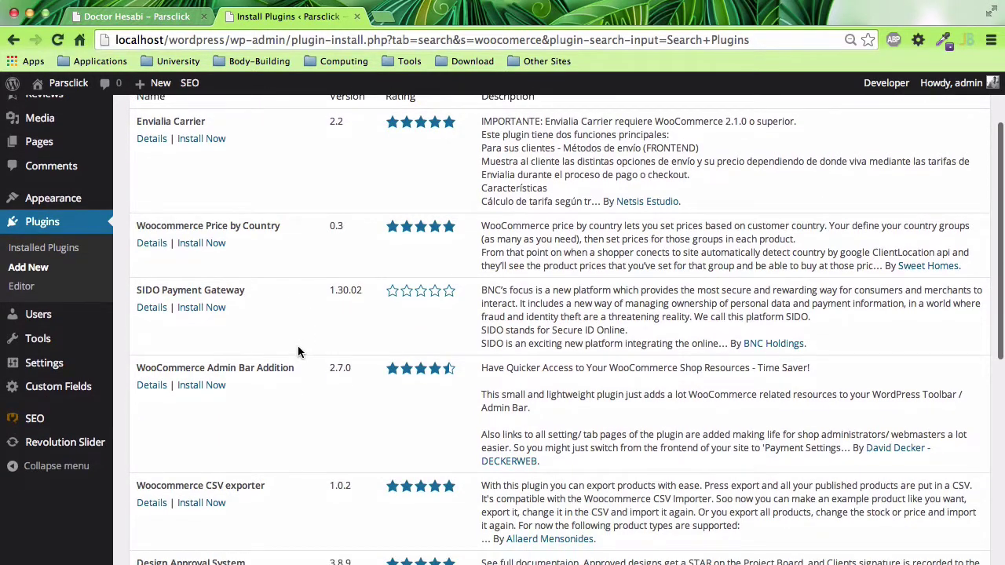
scroll(298, 351, down, 8)
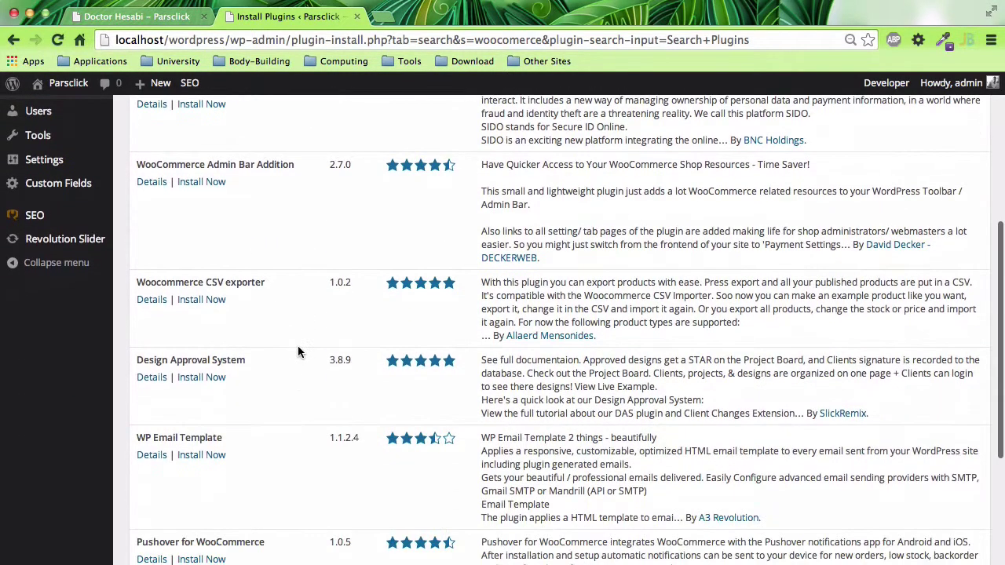
scroll(297, 351, down, 3)
scroll(298, 351, up, 15)
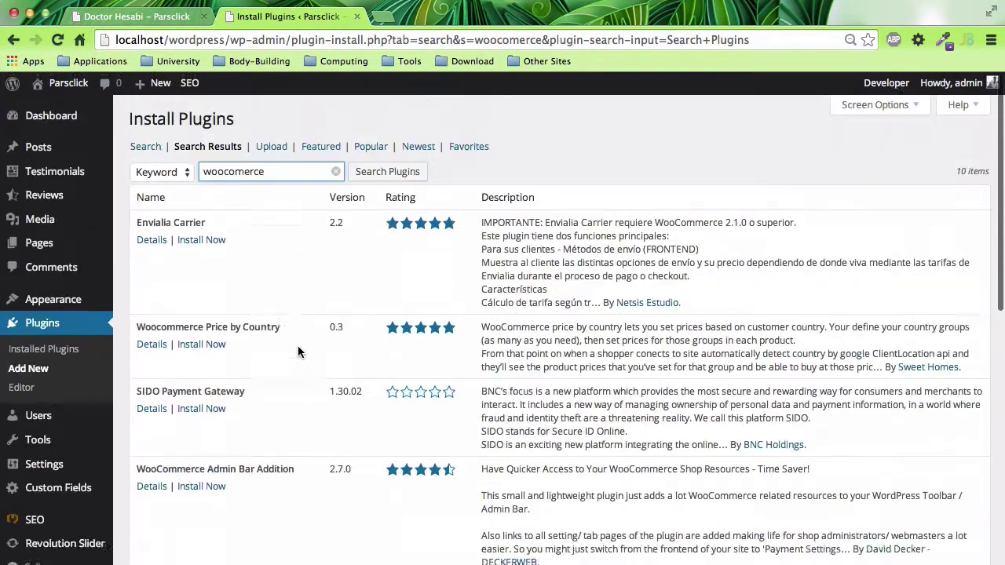
scroll(298, 351, down, 12)
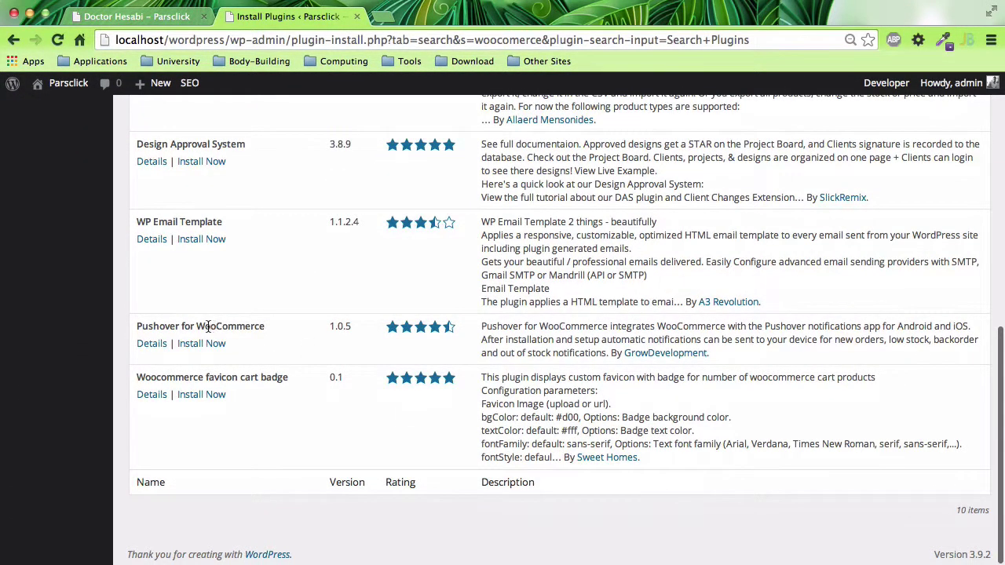
scroll(286, 404, left, 5)
scroll(286, 404, left, 5)
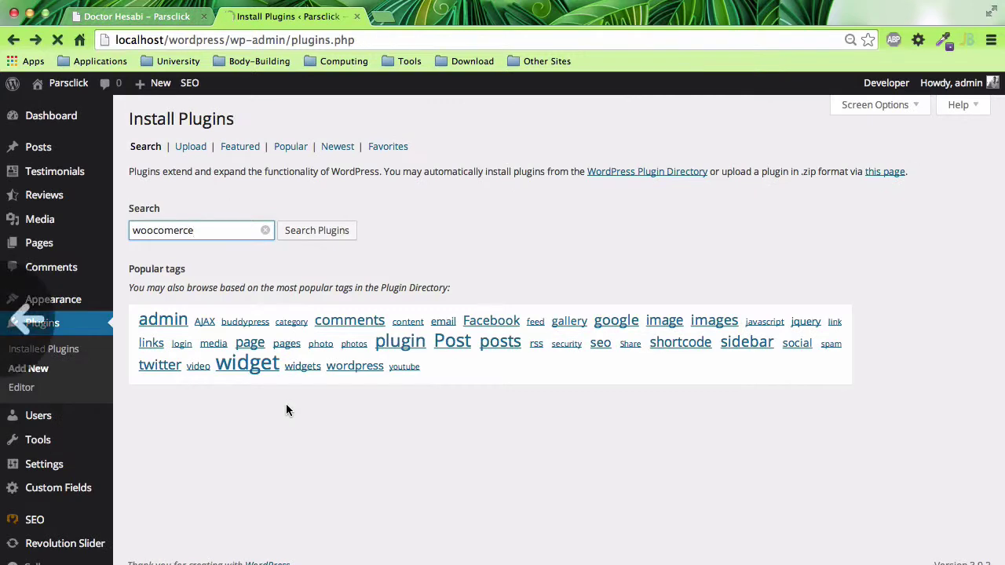
scroll(286, 404, left, 5)
scroll(286, 403, right, 5)
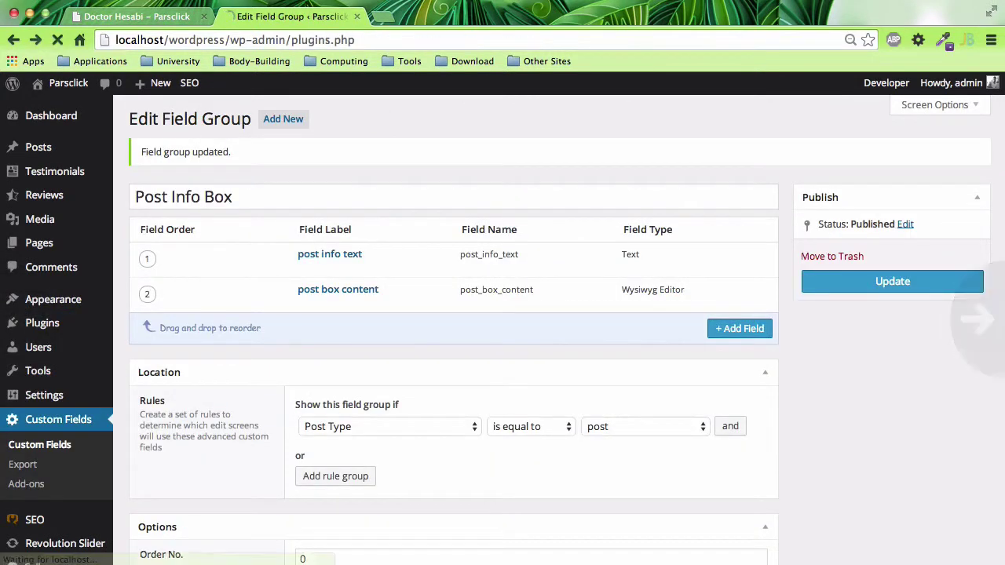
- Find WooCommerce through a Google search and reopen its WooThemes page, closing the search results
click(380, 17)
text(woo)
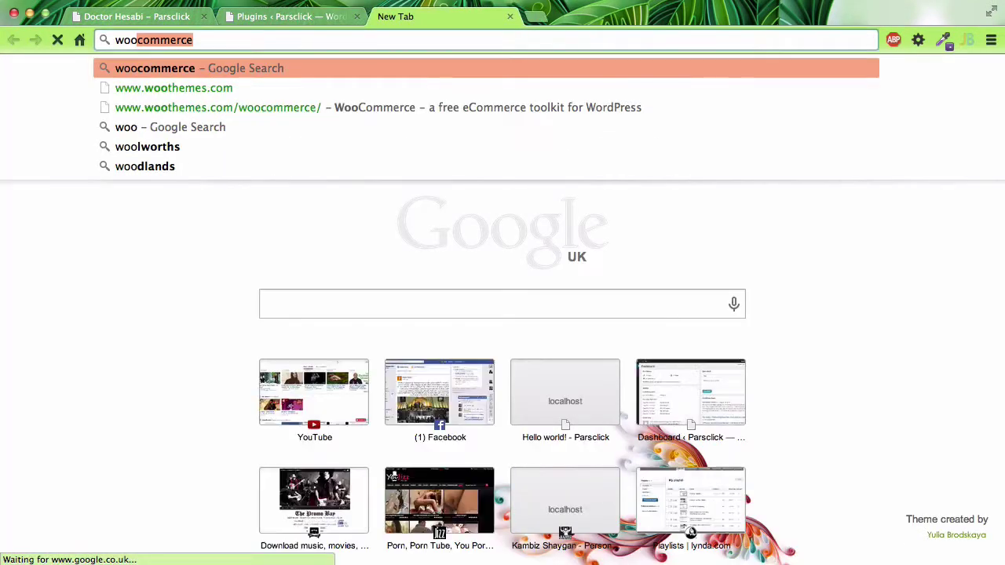
key(Return)
click(220, 215)
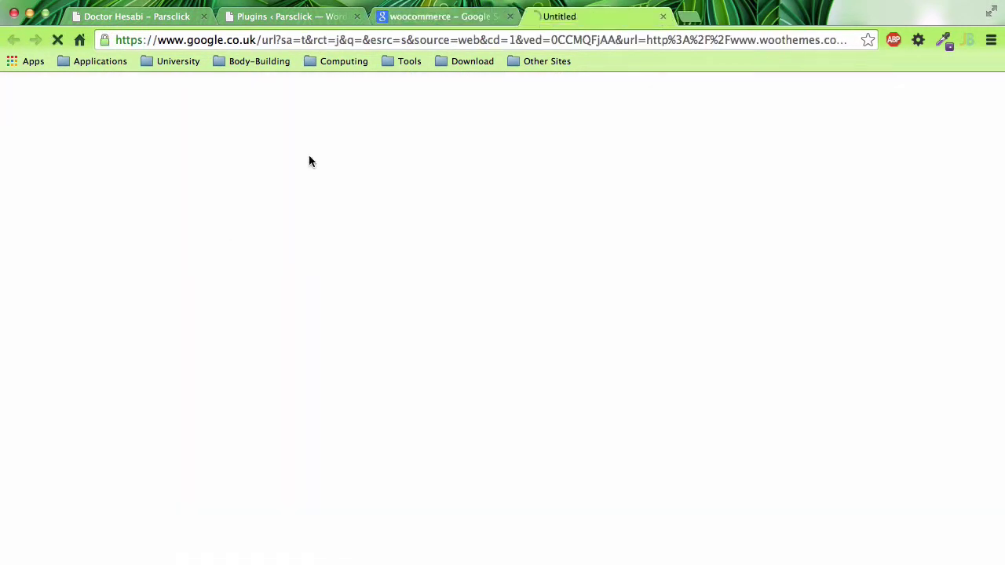
click(509, 17)
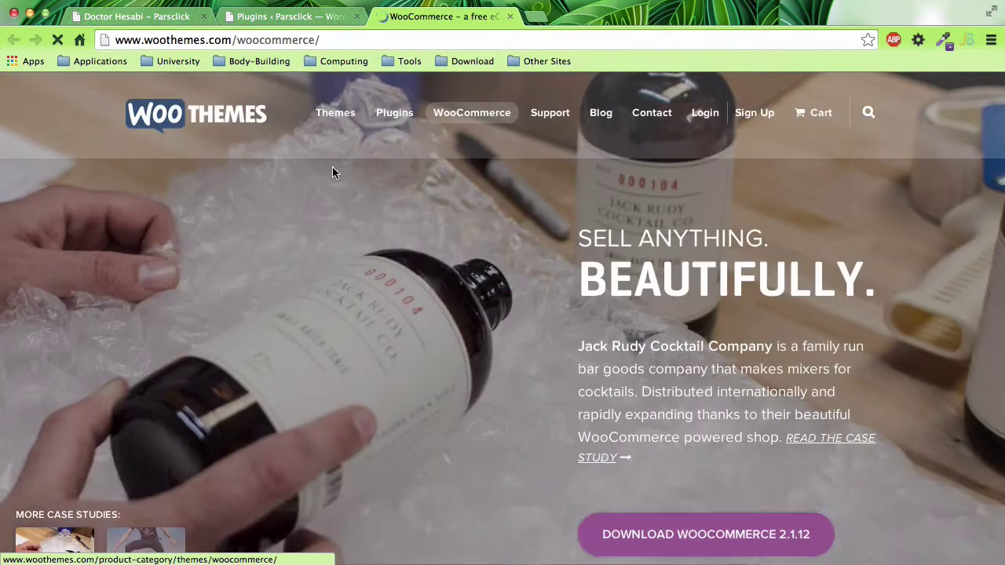
- Open the Canvas theme from the WooThemes theme catalogue and examine its package pricing, including the All Themes Package
mouse_move(346, 132)
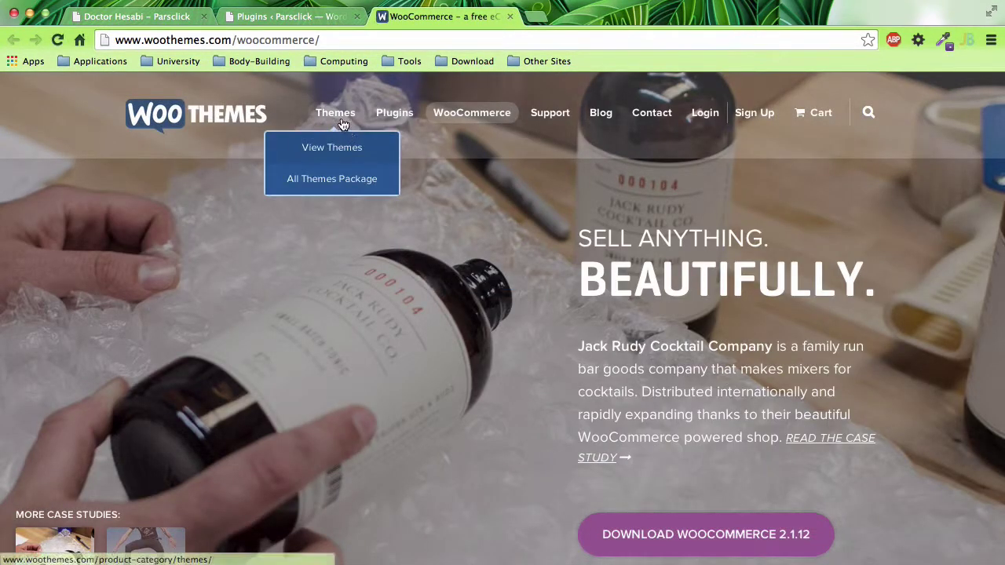
click(336, 124)
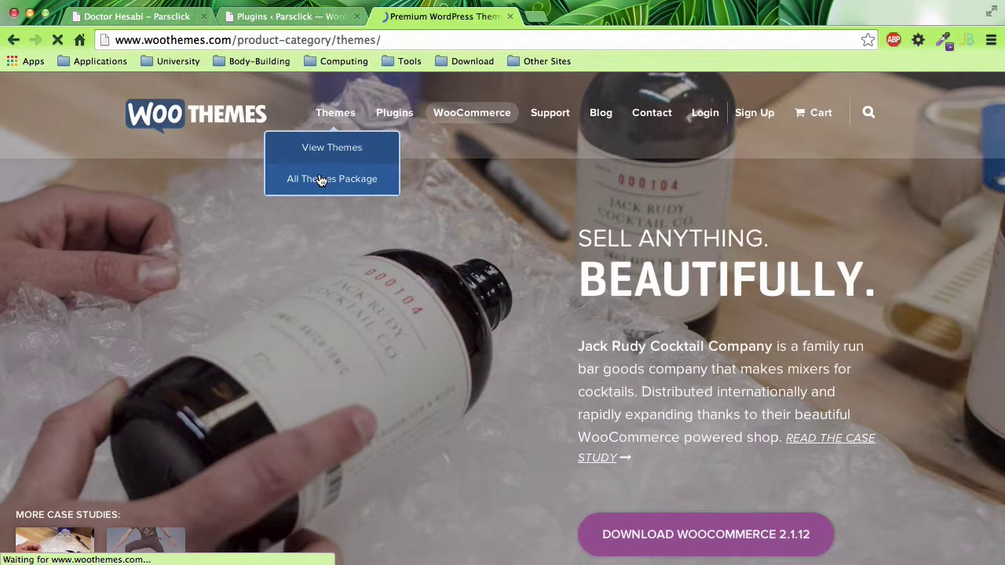
scroll(470, 368, down, 3)
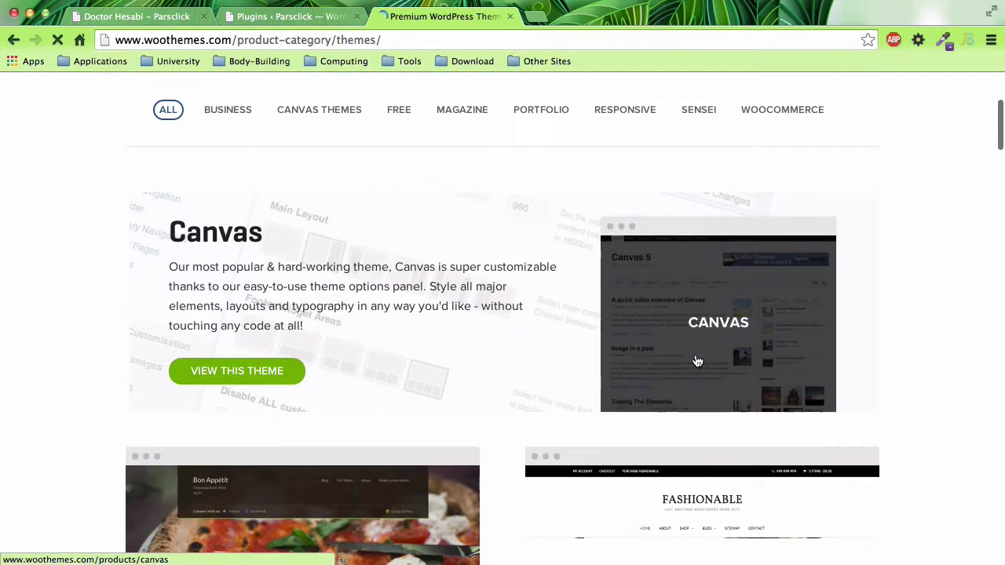
click(264, 373)
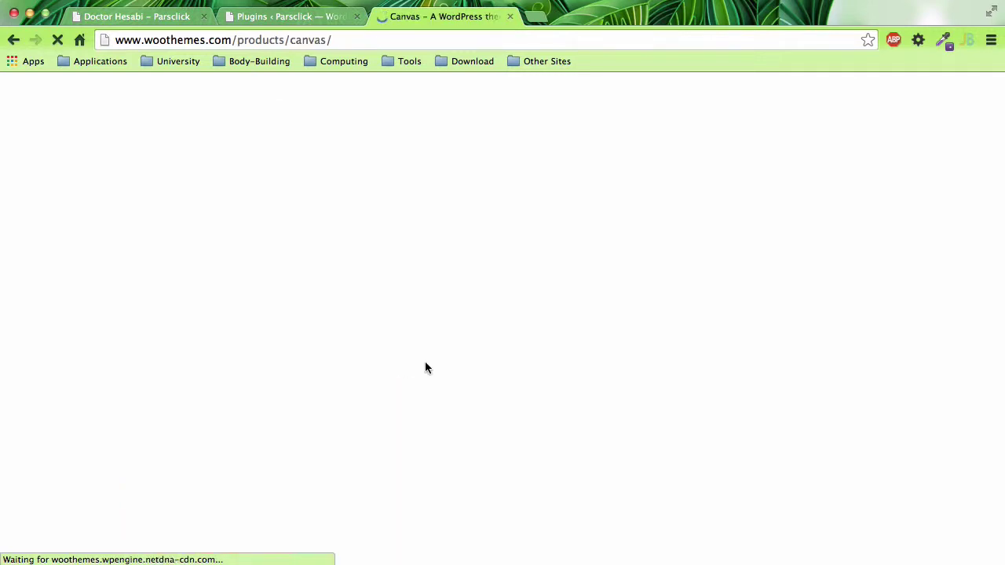
scroll(456, 386, down, 4)
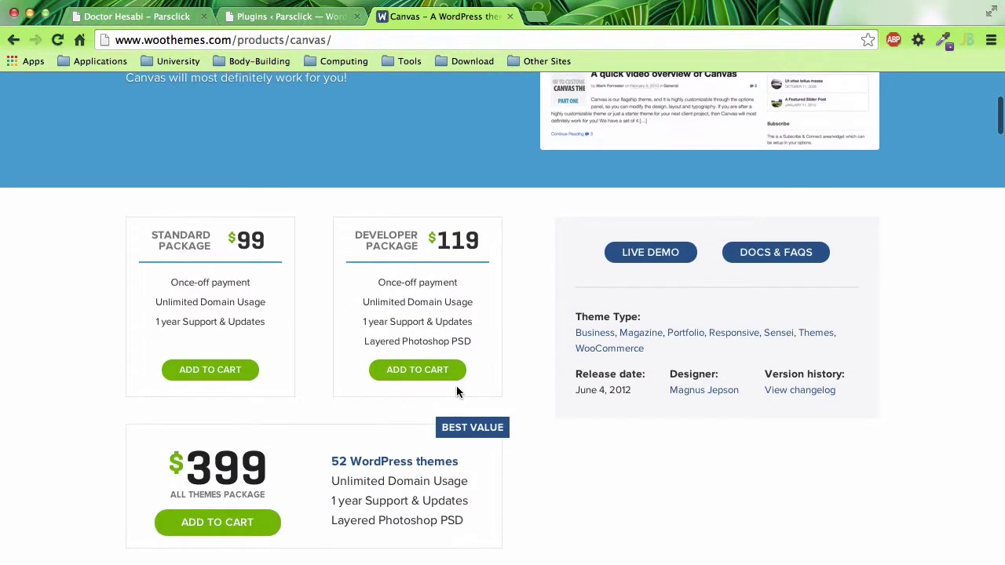
drag(270, 467, 191, 464)
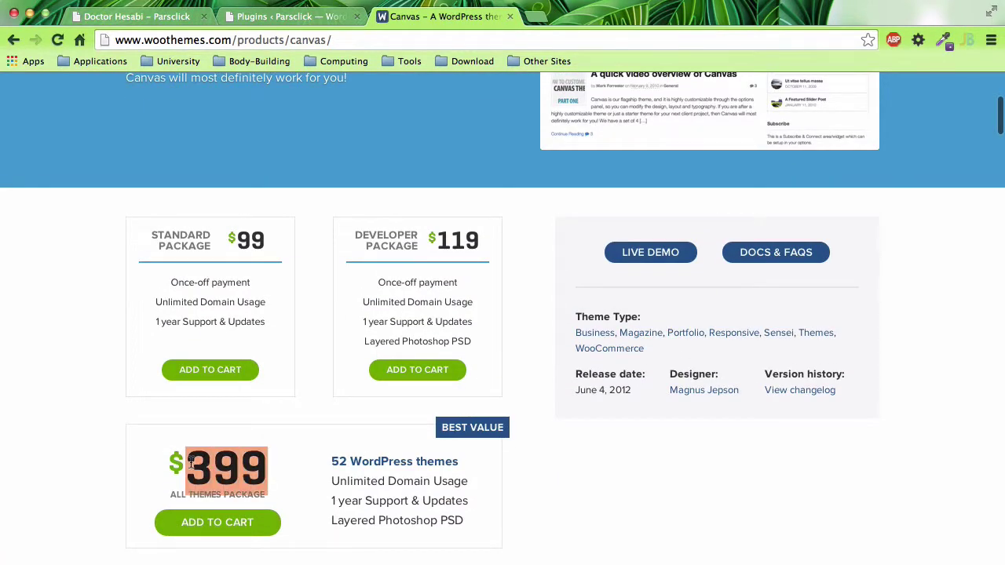
- Open the Canvas theme's live demo, look over its home page and show the available Layouts options
scroll(565, 478, up, 3)
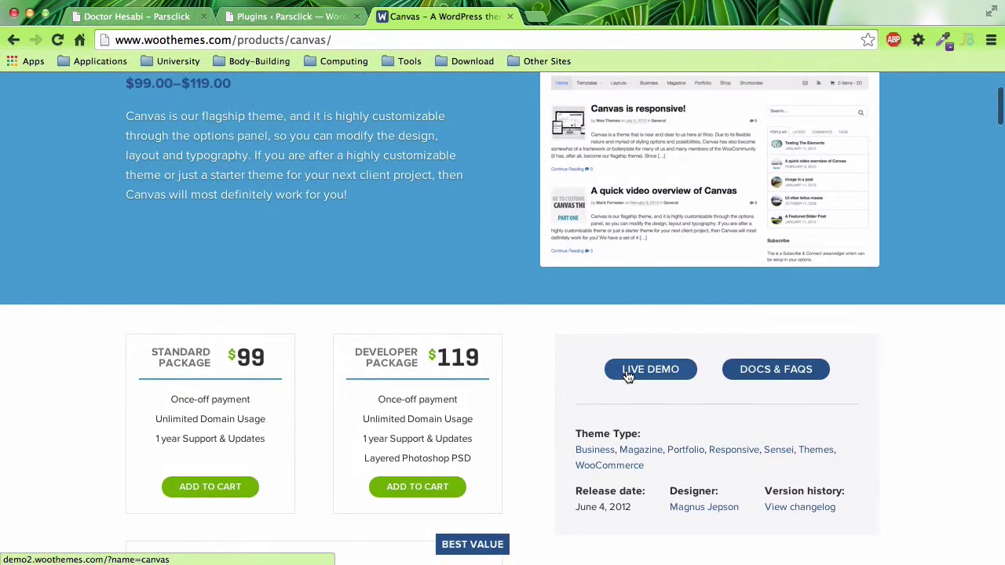
click(629, 376)
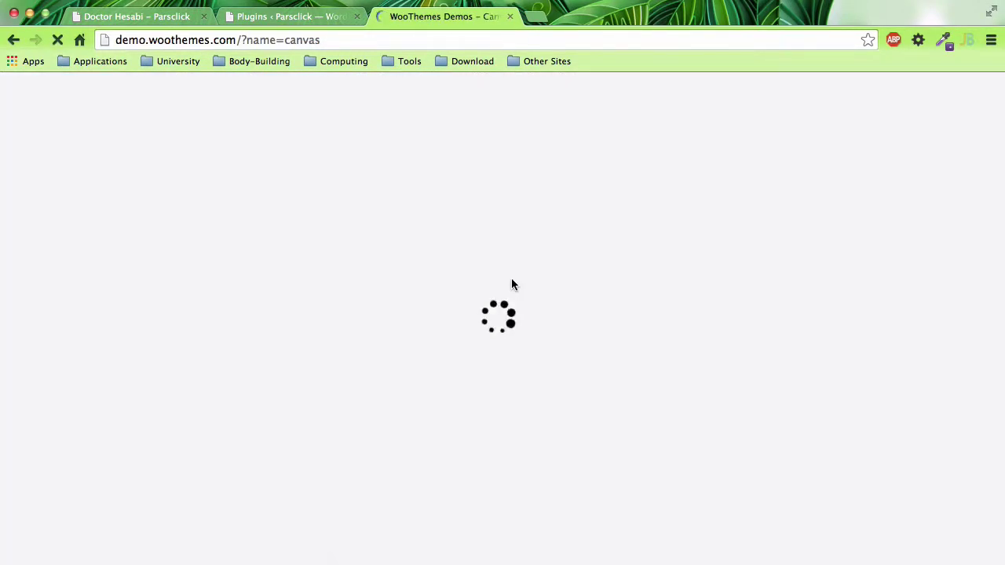
scroll(533, 364, down, 5)
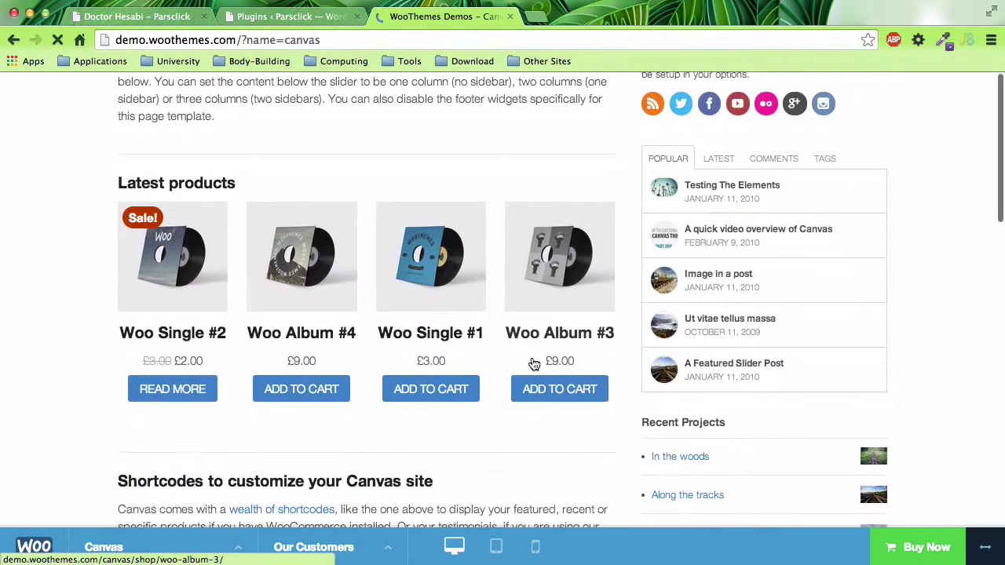
scroll(532, 364, up, 5)
scroll(531, 357, down, 6)
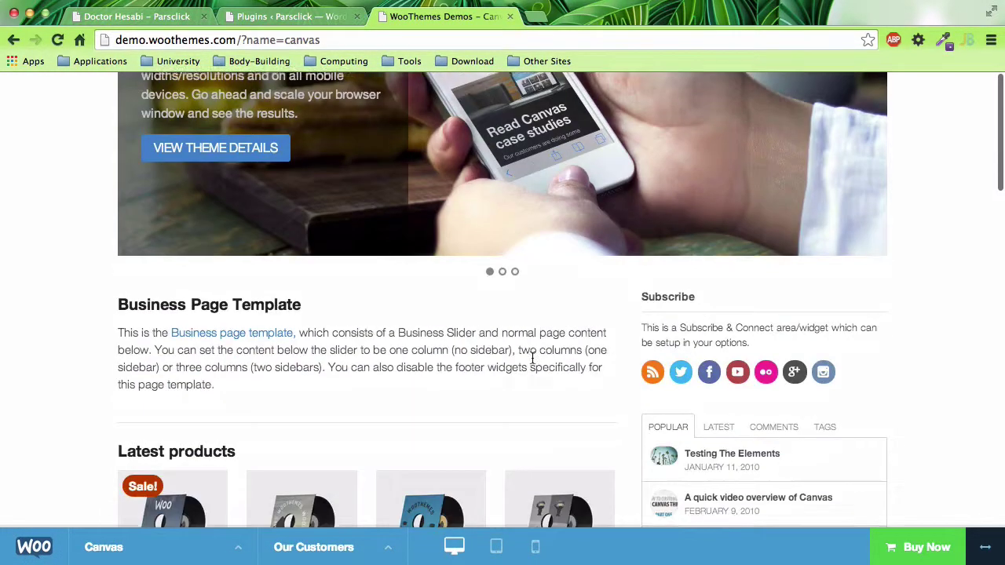
scroll(532, 357, up, 6)
mouse_move(539, 175)
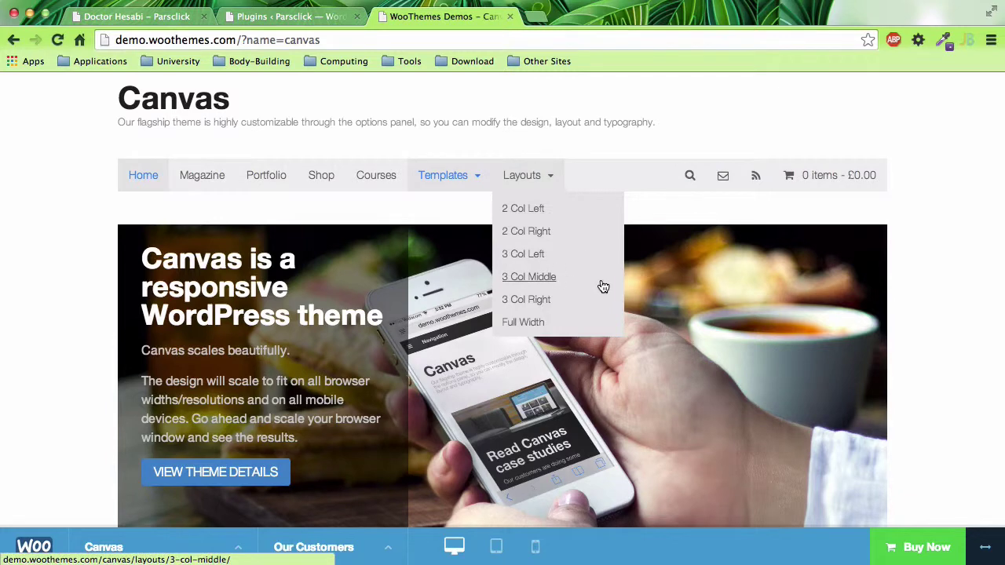
- Review the Canvas demo home page from the slider through the latest products to the footer
scroll(603, 287, down, 5)
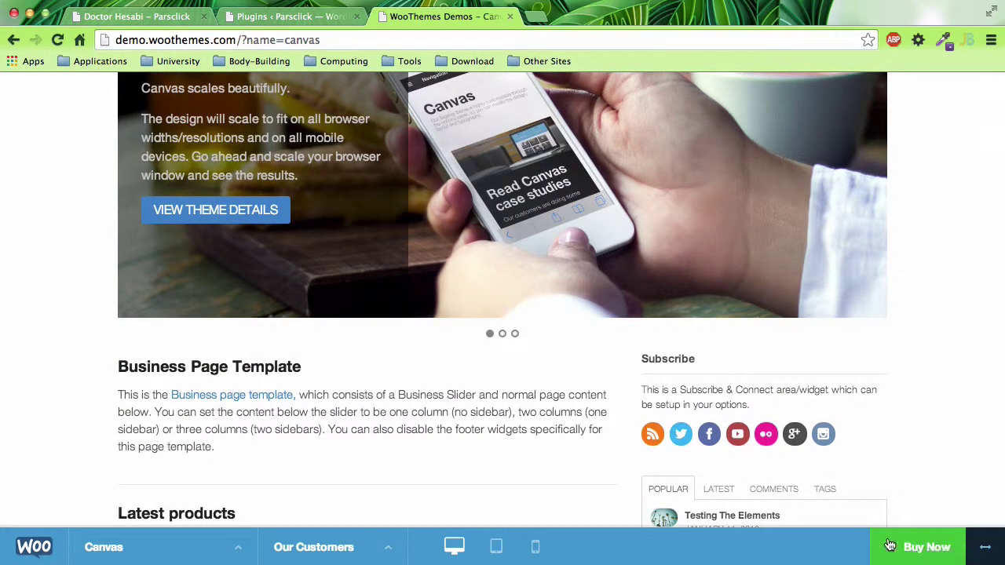
scroll(620, 444, down, 5)
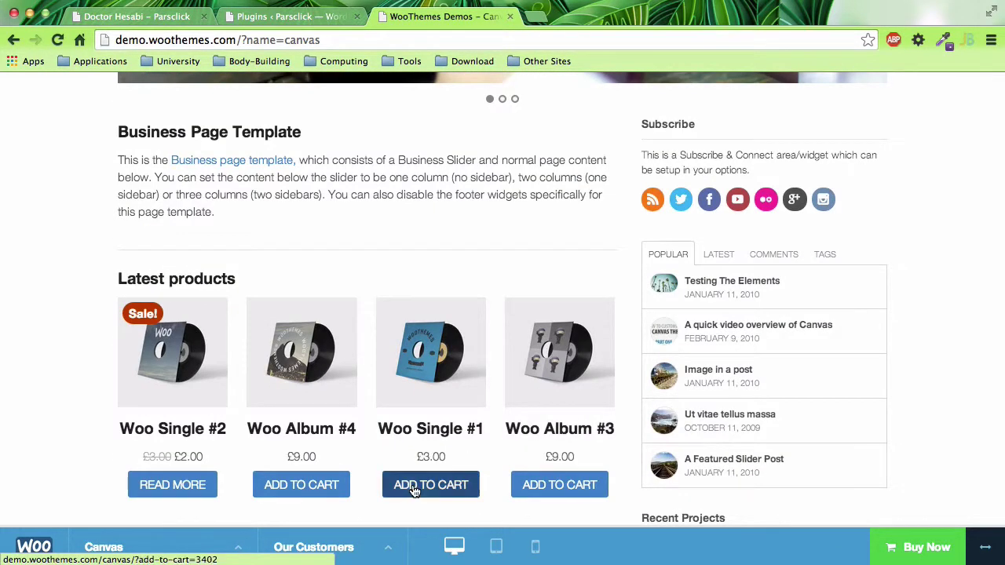
scroll(414, 488, down, 3)
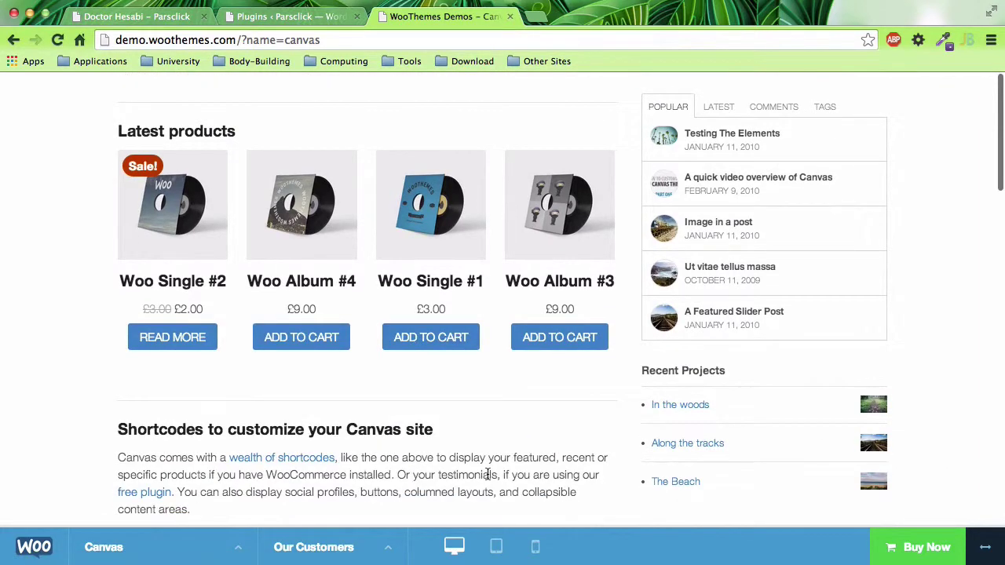
scroll(488, 478, down, 6)
scroll(488, 479, down, 1)
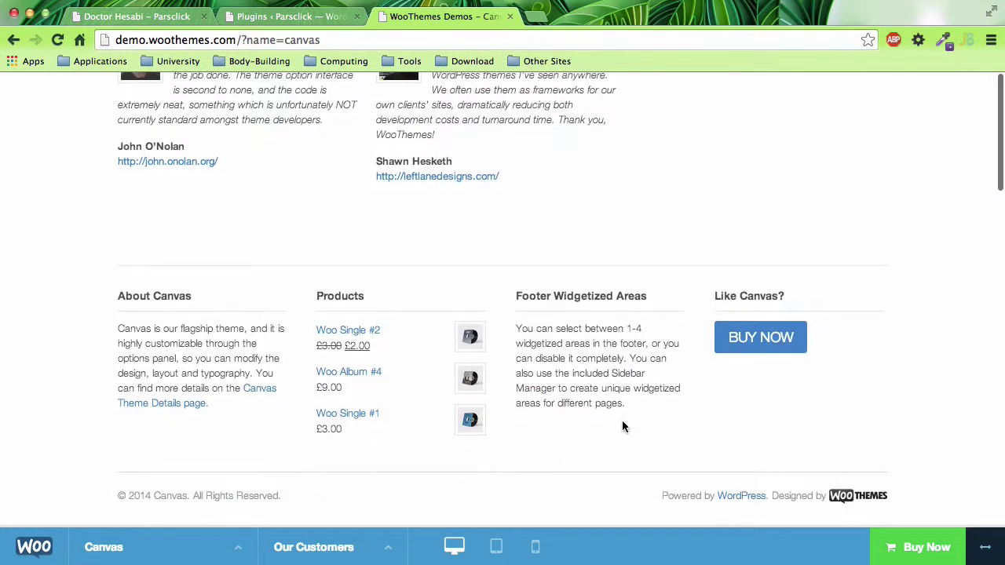
scroll(623, 423, down, 1)
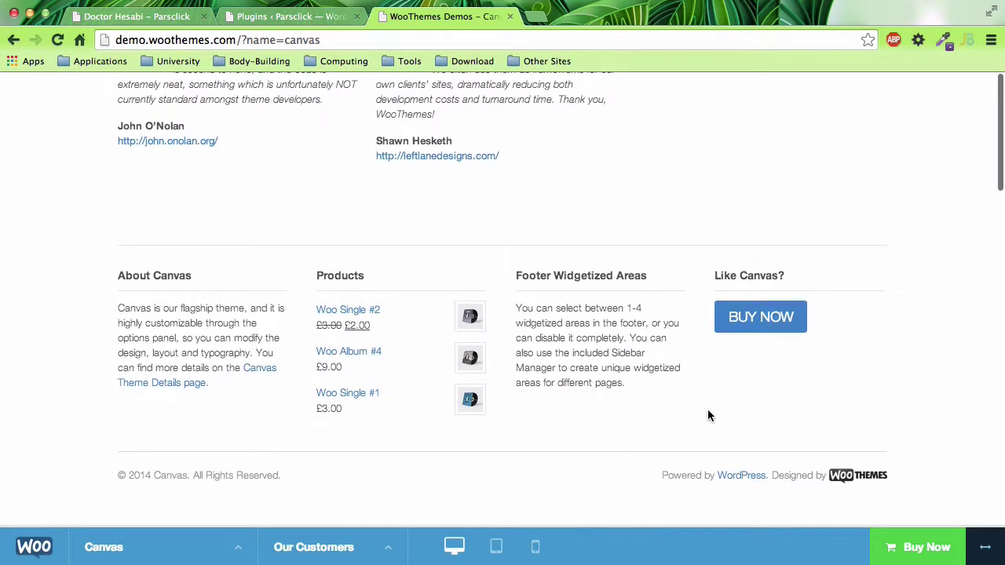
- Open the Canvas purchase page from the demo footer, check its packages and return to the live demo
click(762, 319)
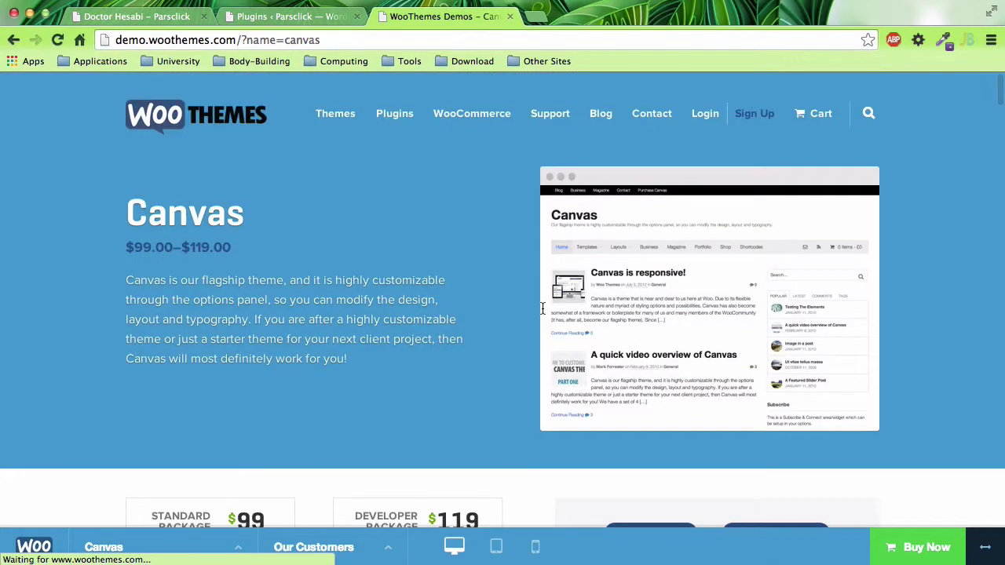
scroll(542, 308, down, 5)
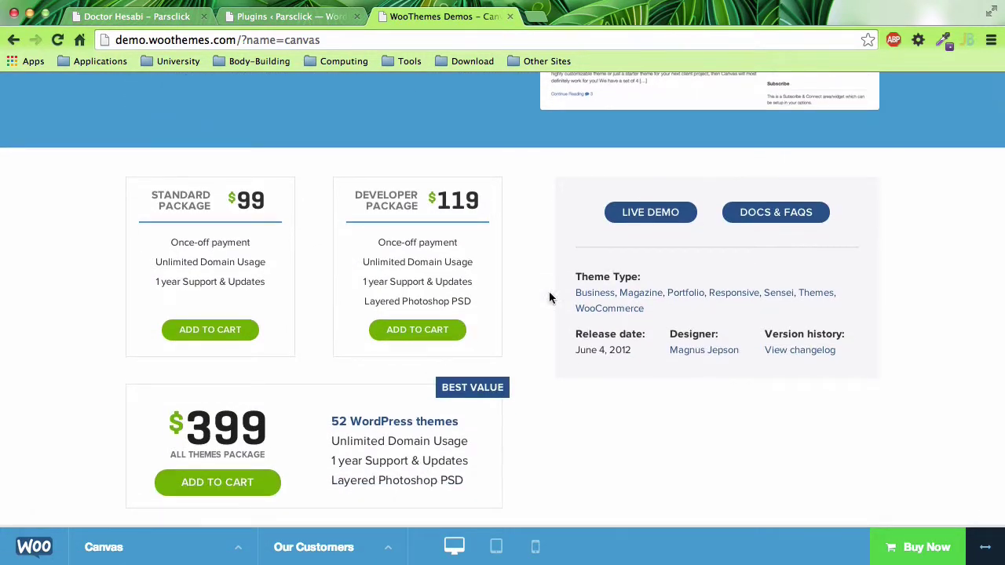
click(657, 217)
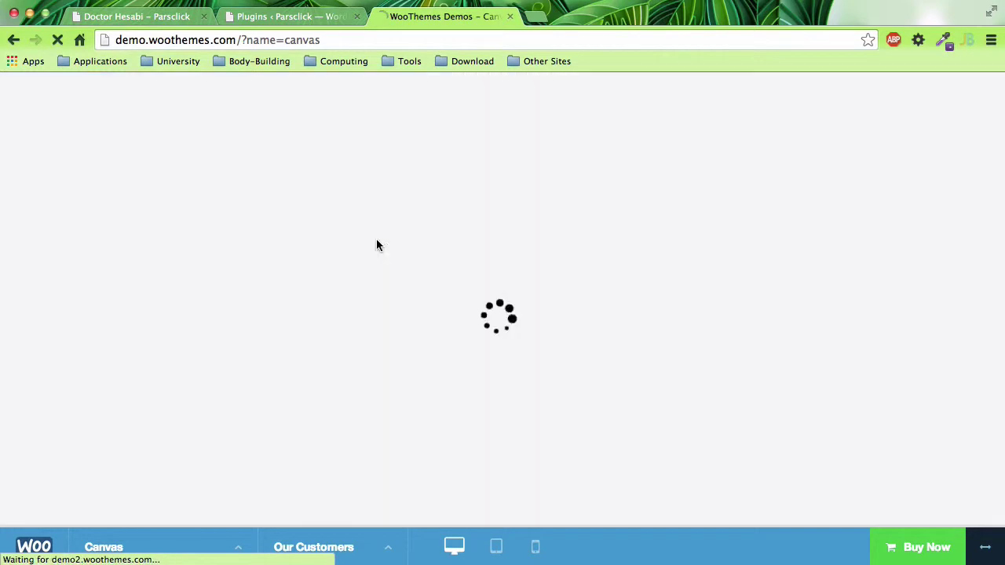
- Add Woo Album #3 from the demo's latest products to the cart and view the cart
scroll(377, 245, down, 3)
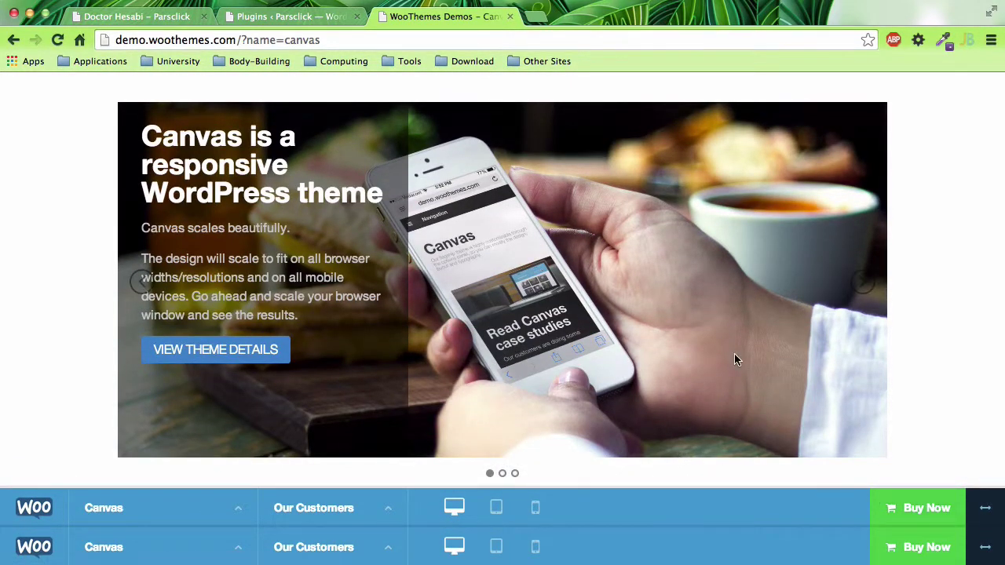
scroll(734, 360, down, 3)
scroll(606, 273, down, 5)
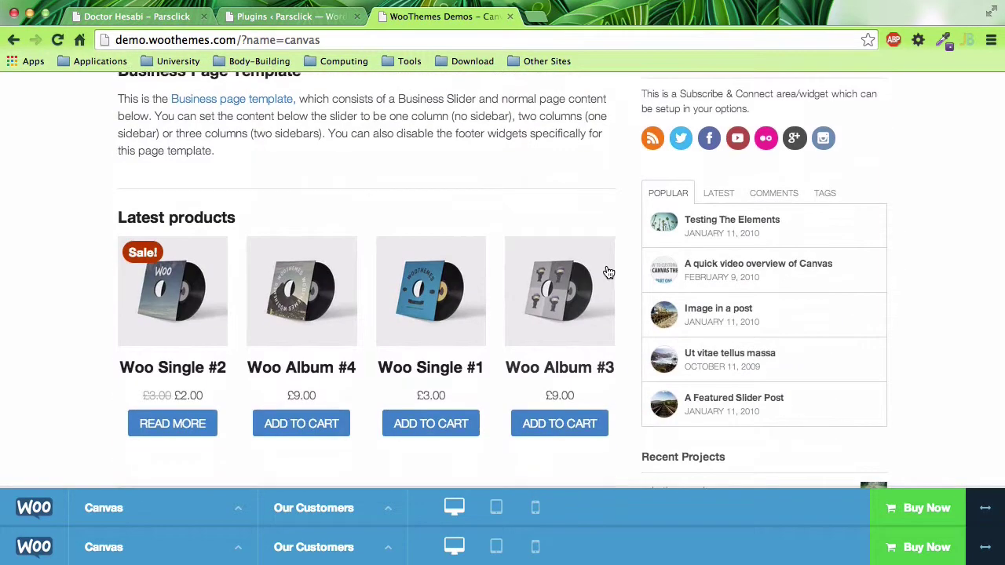
scroll(606, 270, down, 1)
click(561, 399)
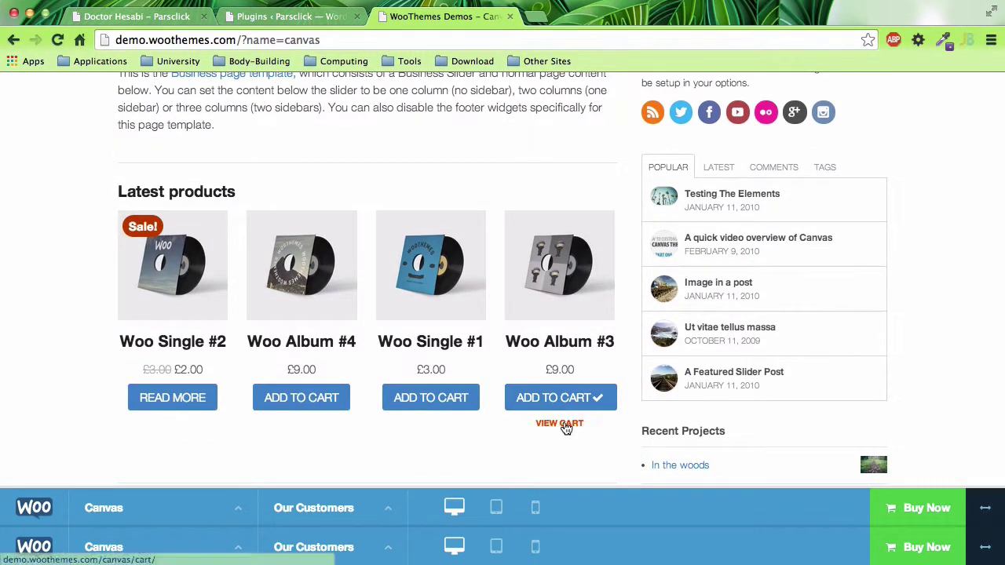
click(566, 428)
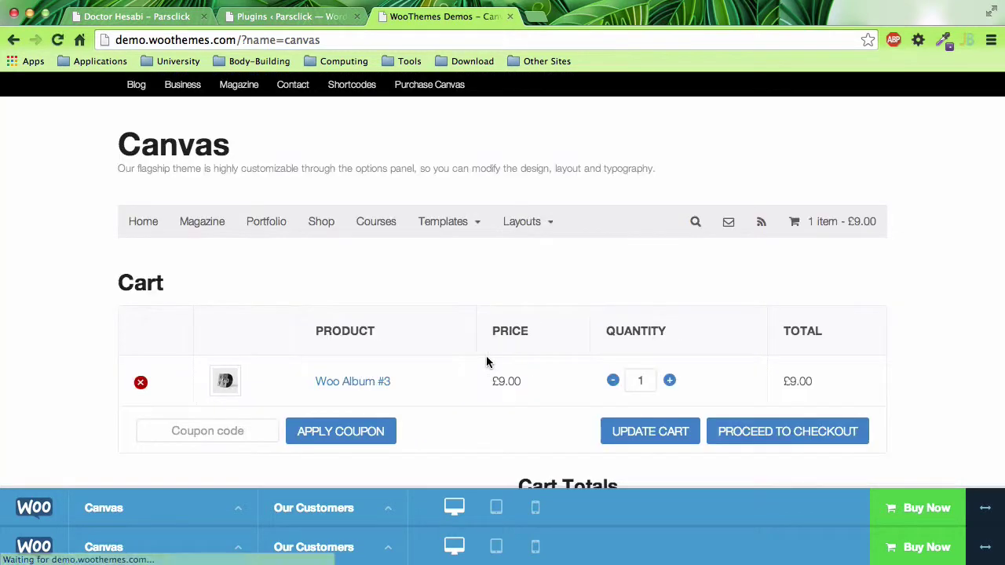
- Proceed to checkout from the demo cart and review the billing form down to the payment methods
scroll(487, 362, down, 1)
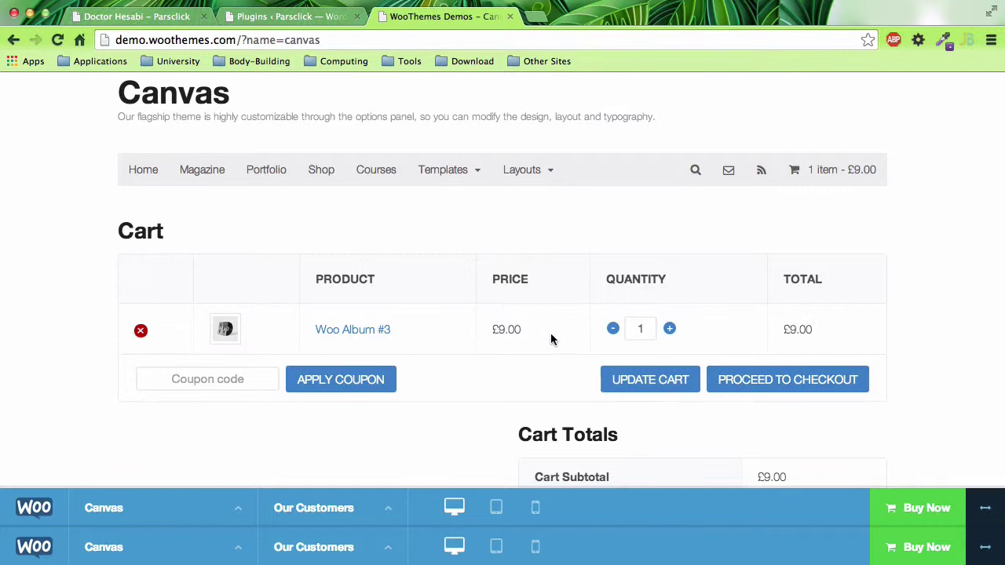
click(731, 394)
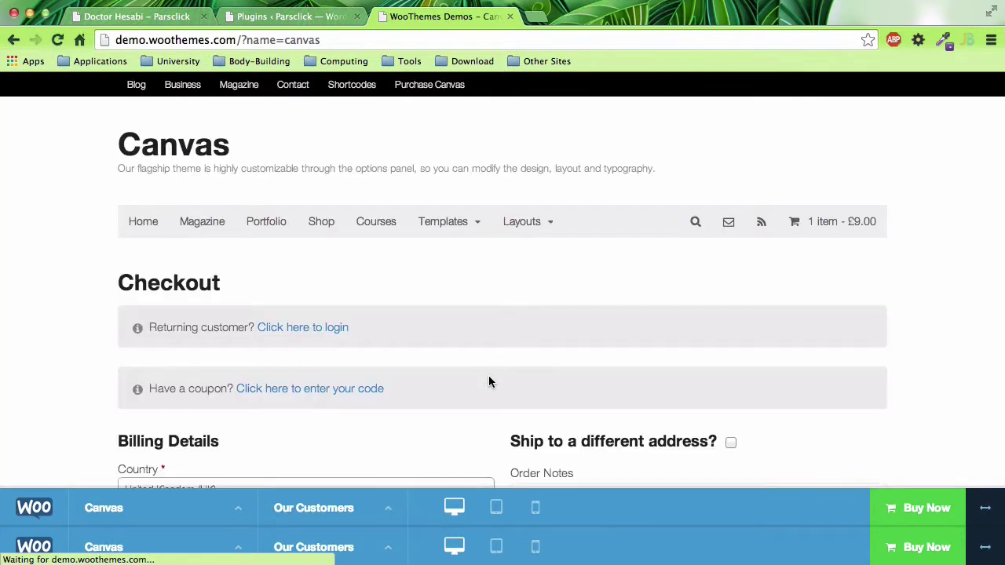
scroll(488, 375, down, 3)
scroll(489, 382, down, 1)
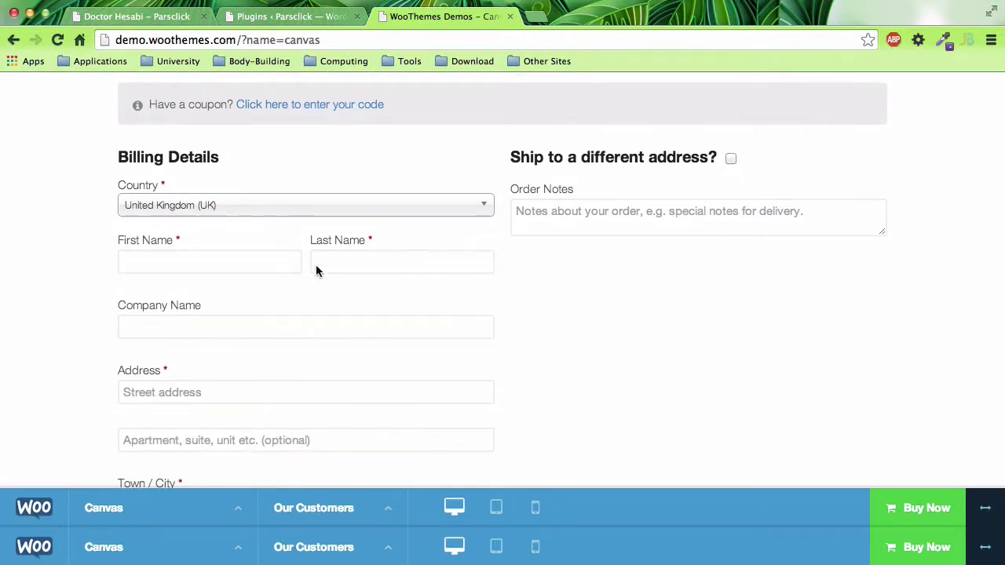
scroll(337, 324, down, 4)
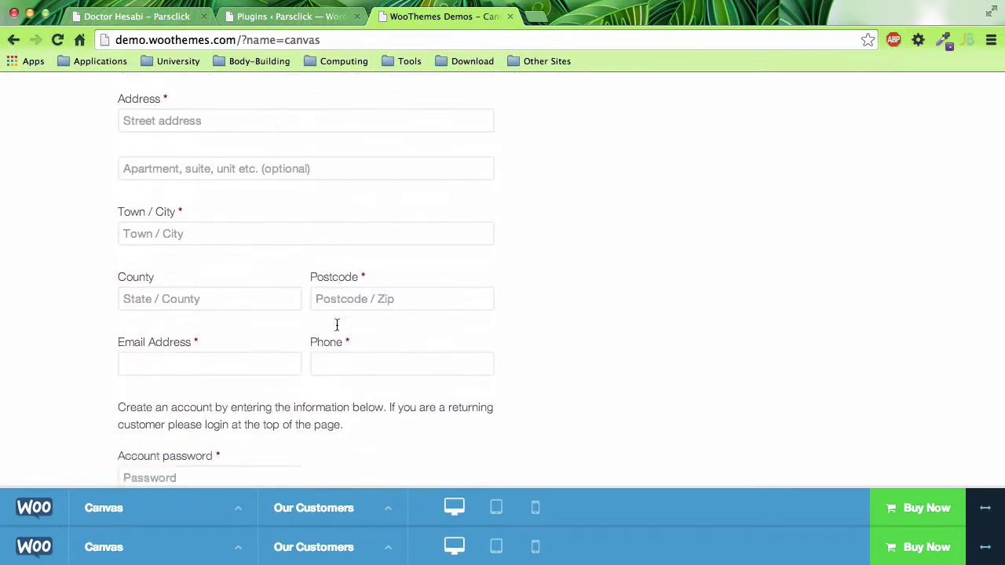
scroll(336, 325, down, 7)
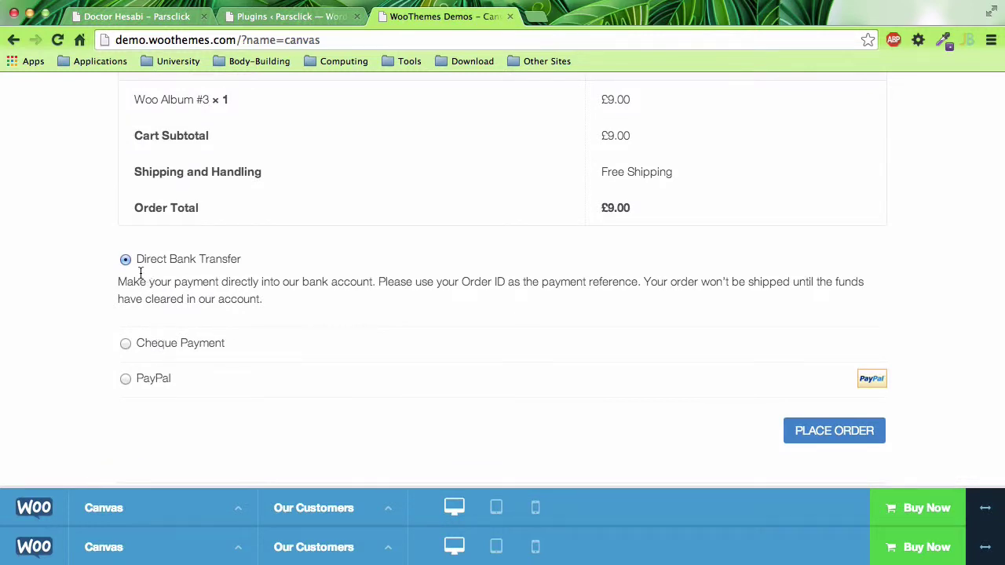
- Compare the checkout payment methods: highlight Direct Bank Transfer, then select PayPal and finally Cheque Payment
drag(134, 255, 251, 258)
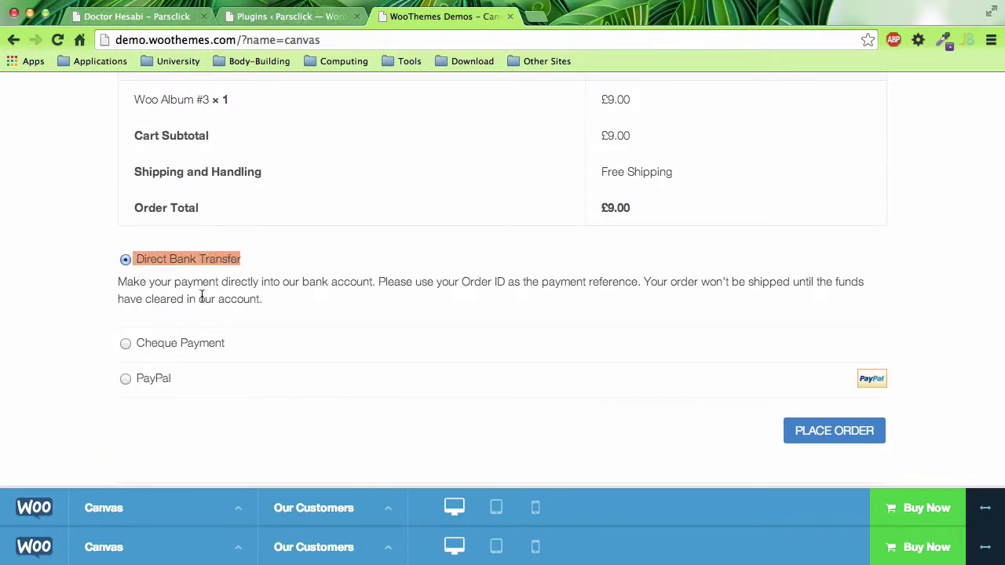
click(158, 379)
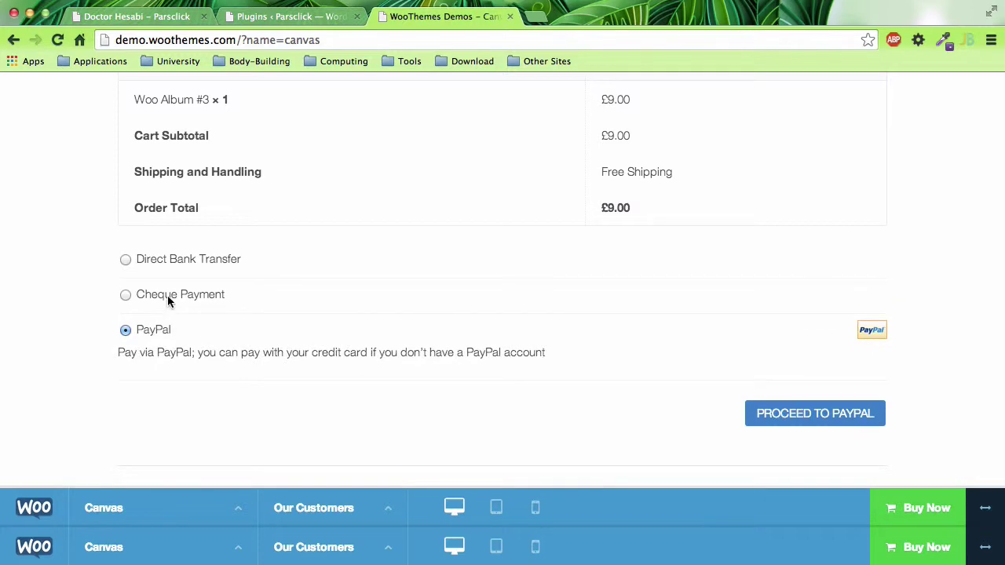
click(168, 295)
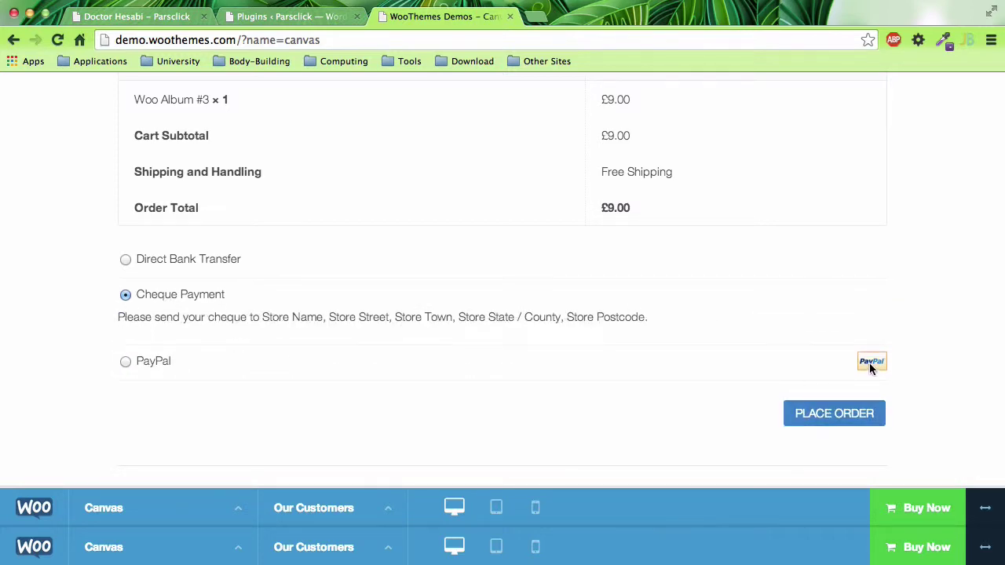
- Close the Canvas demo and look through the installed WordPress plugins list
scroll(744, 290, up, 15)
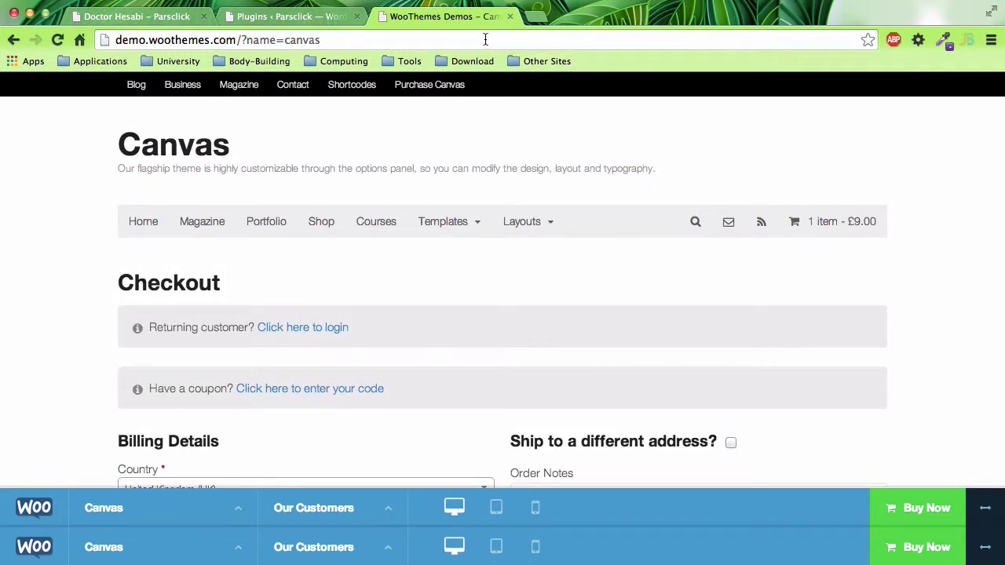
click(509, 17)
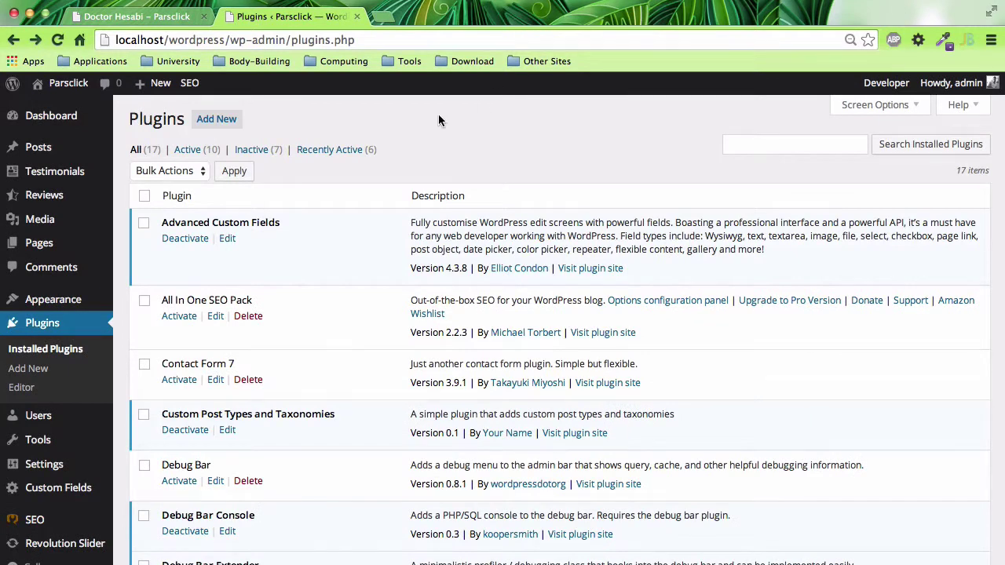
scroll(439, 114, down, 3)
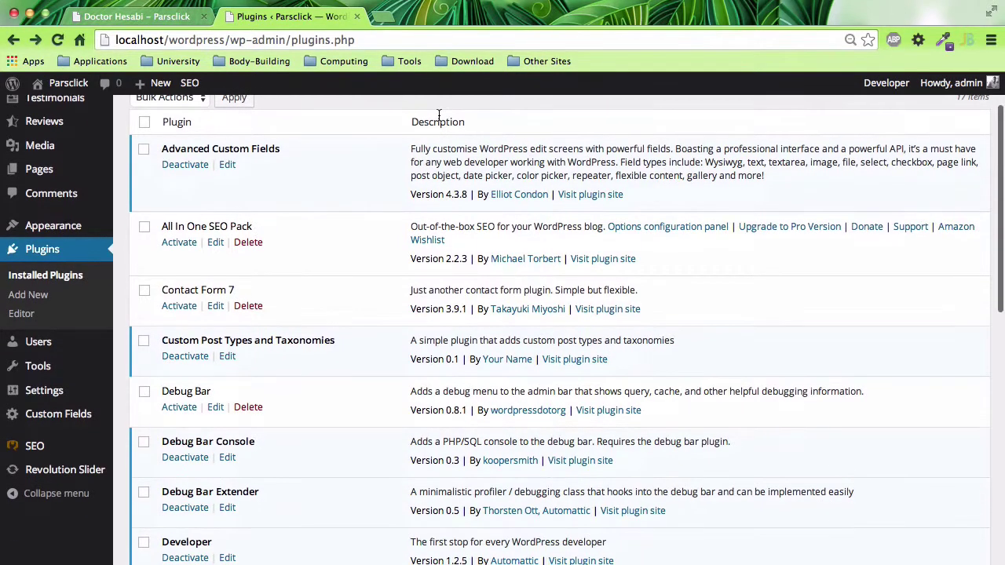
scroll(438, 114, up, 3)
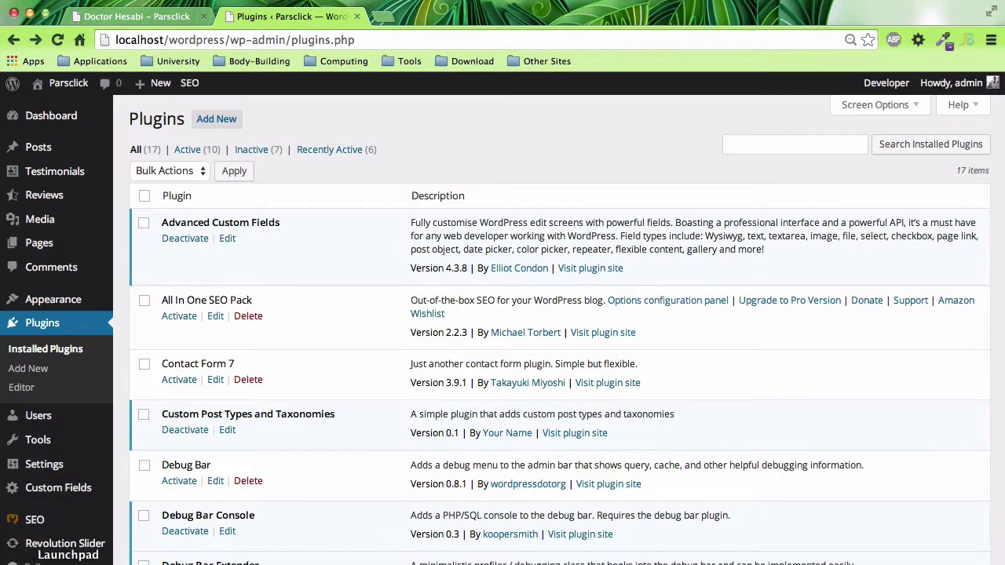
- Switch to Finder, go back from the simone theme folder to the wordpress root and highlight wp-includes and wp-admin
click(45, 560)
scroll(353, 185, up, 2)
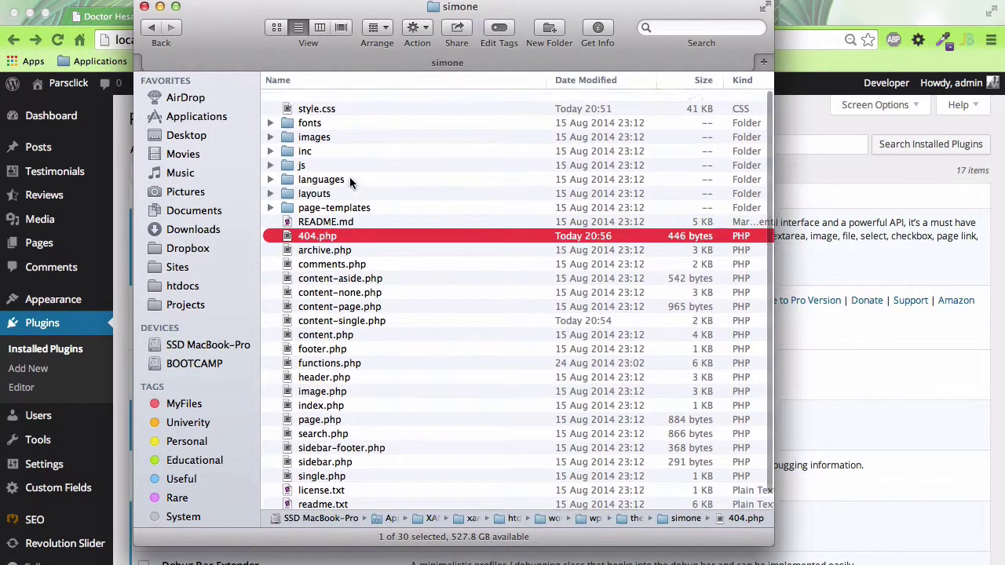
click(154, 27)
click(155, 27)
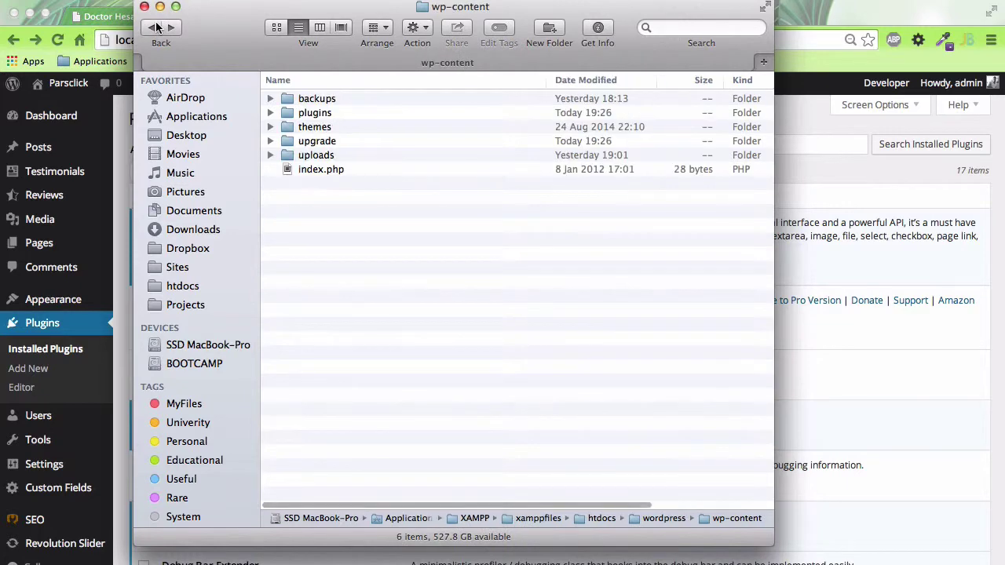
click(155, 28)
click(322, 125)
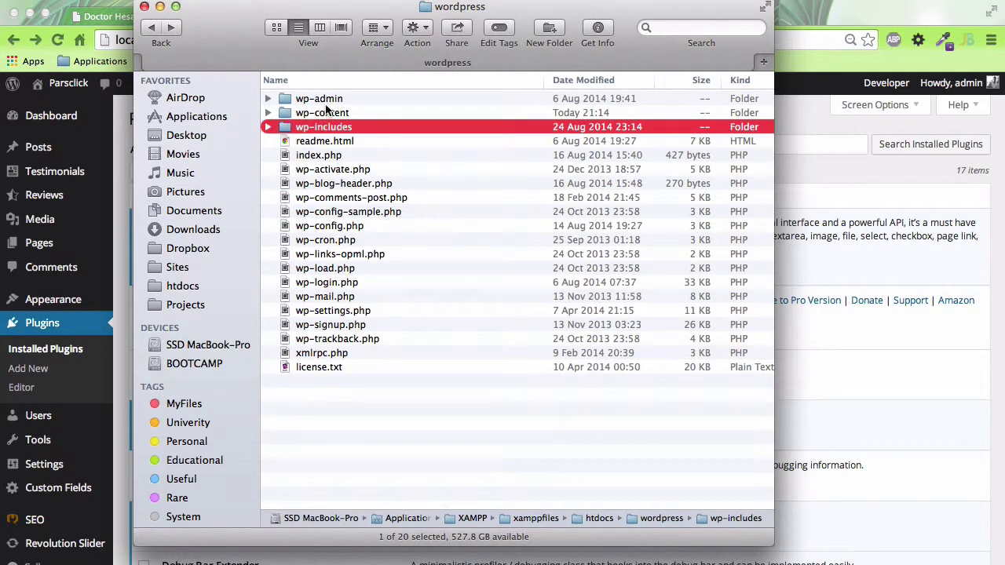
click(330, 101)
click(829, 384)
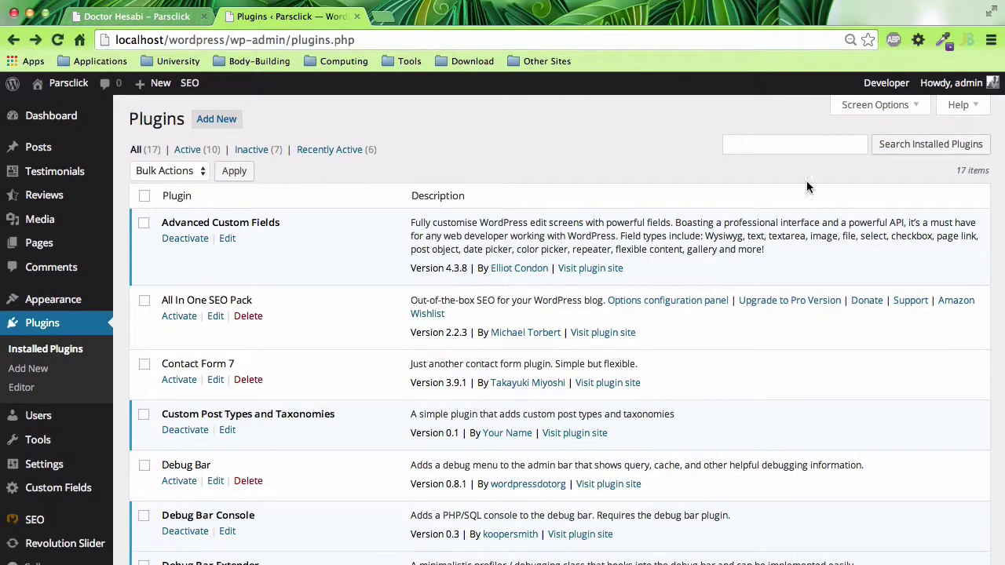
- Return to the wordpress folder in Finder, expand wp-includes and look through its core files
click(35, 553)
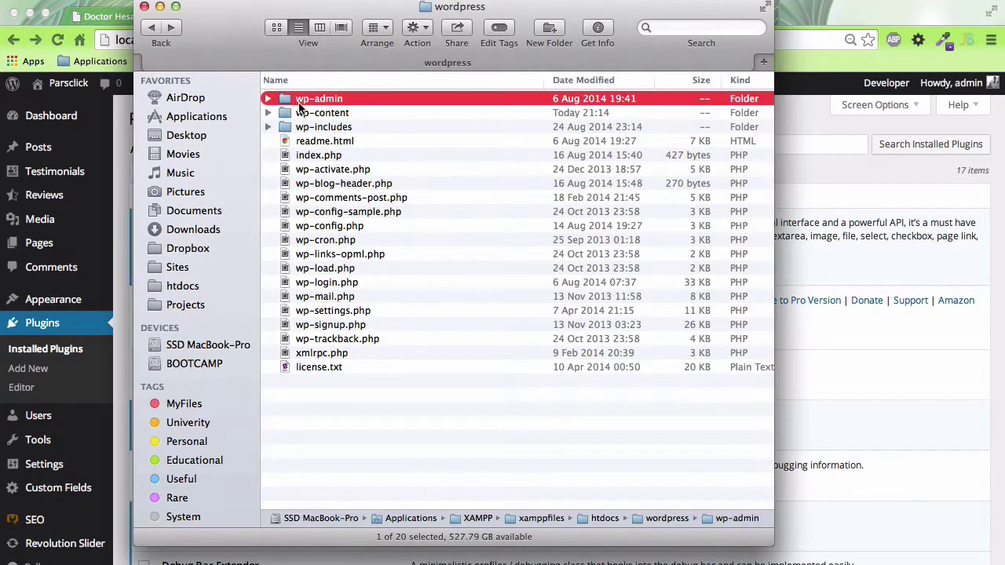
click(338, 116)
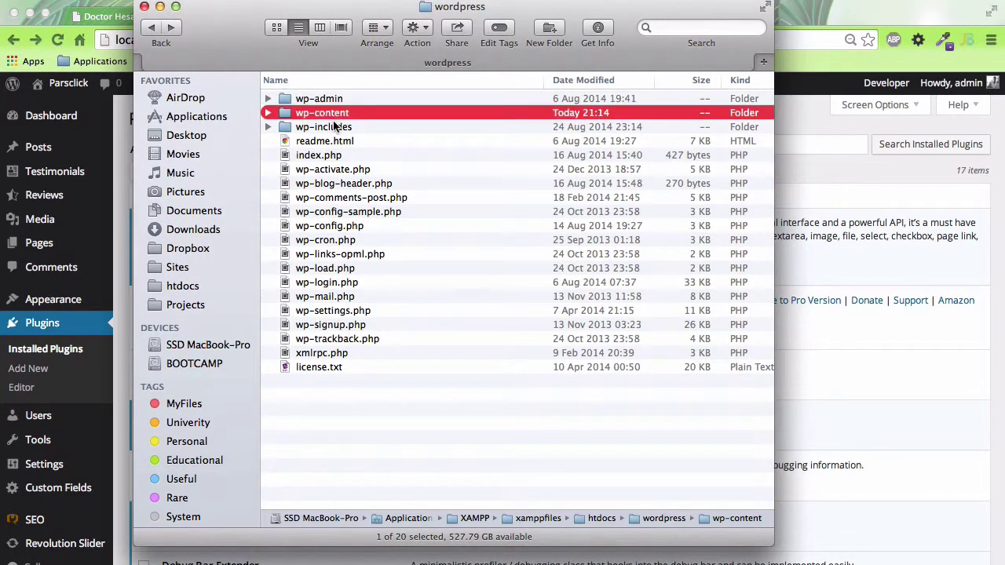
click(336, 127)
click(267, 127)
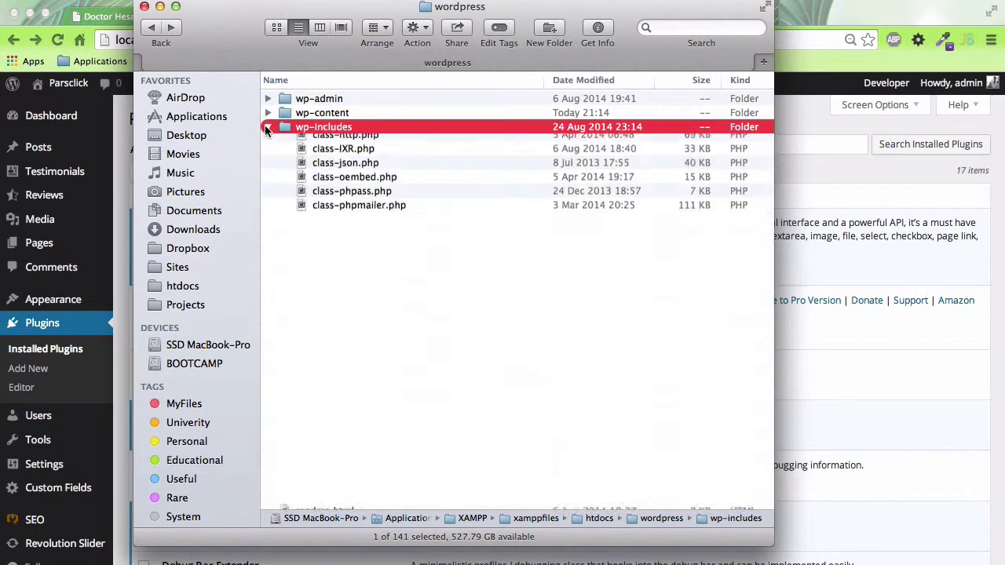
scroll(312, 328, down, 10)
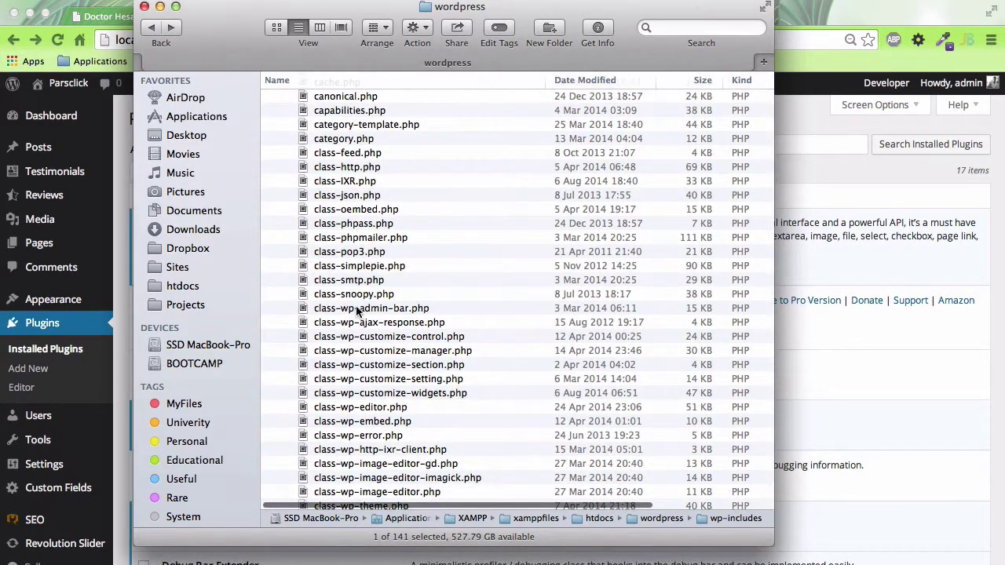
click(330, 308)
scroll(271, 143, up, 10)
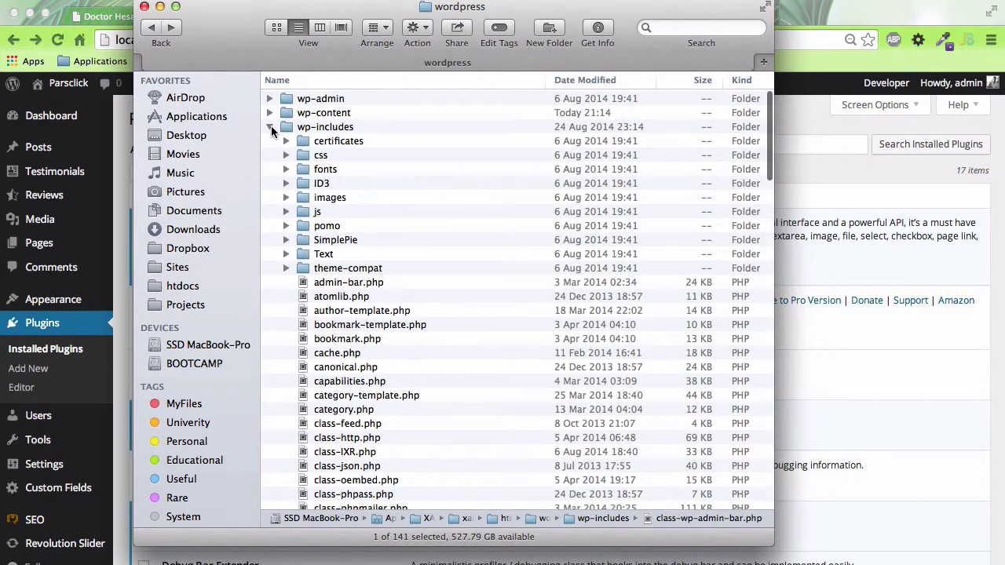
click(269, 126)
click(270, 127)
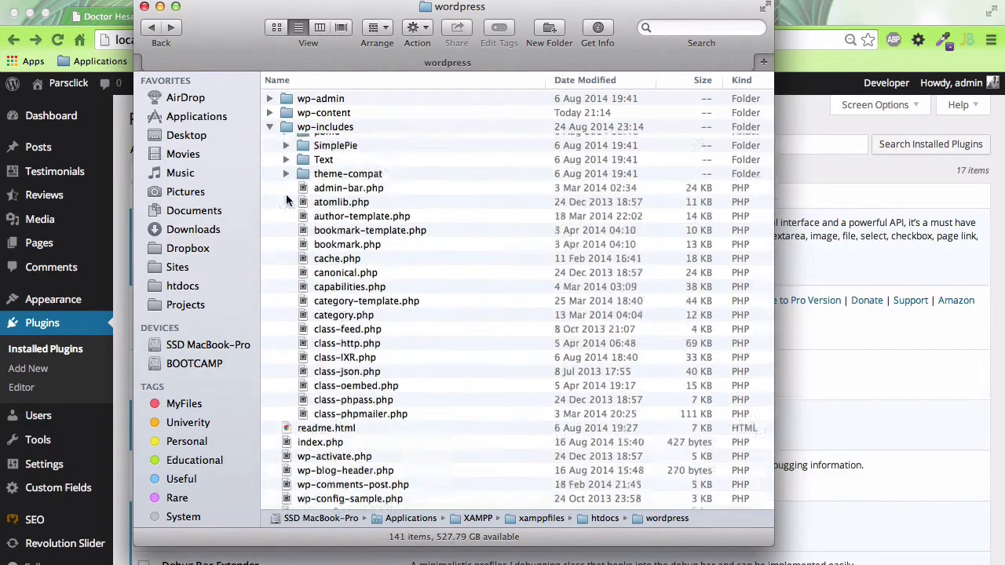
- Preview the code of class-wp-editor.php in wp-includes, close the preview and collapse the wp-includes folder
scroll(307, 309, down, 10)
scroll(335, 378, down, 5)
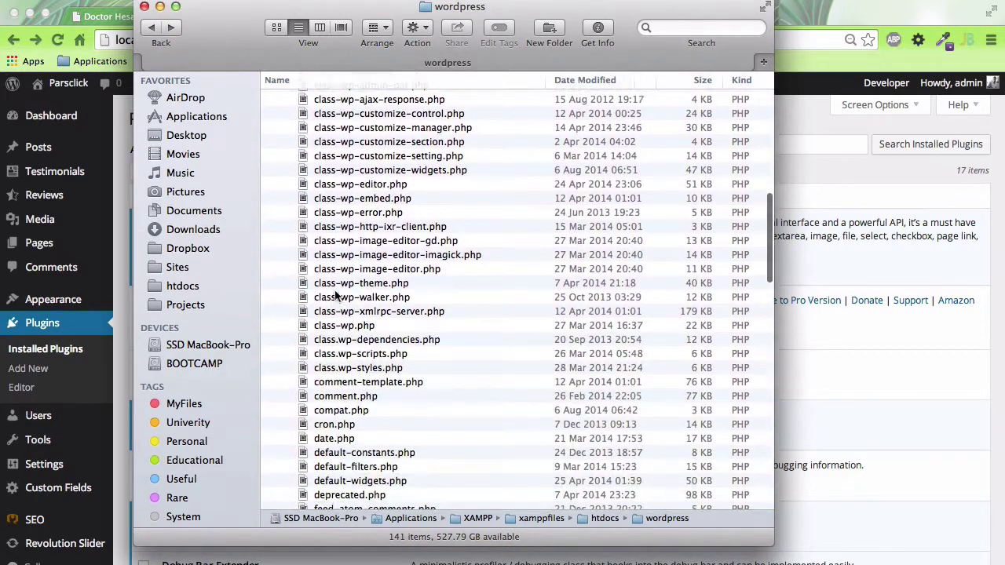
scroll(342, 399, up, 5)
click(359, 286)
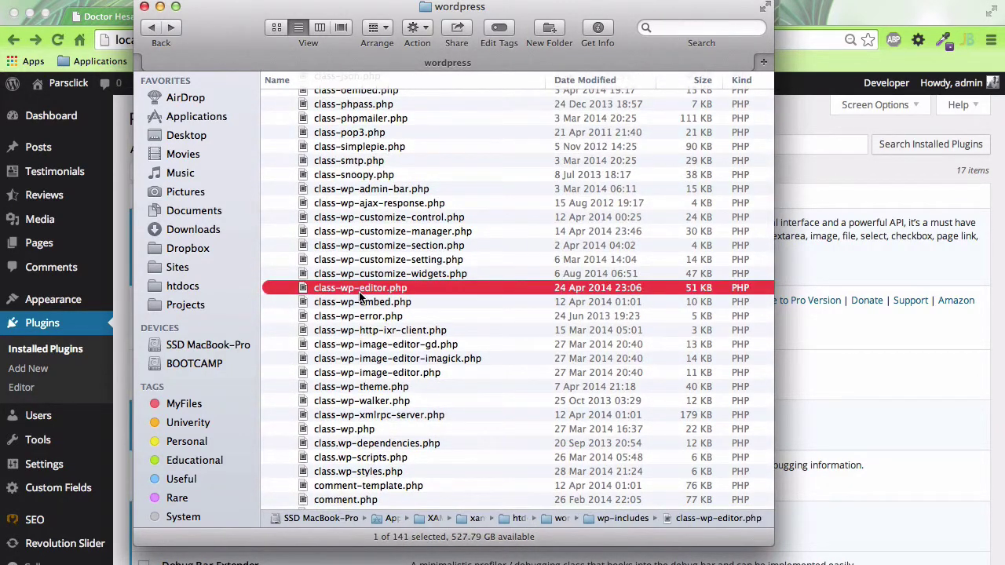
key(space)
scroll(361, 295, down, 15)
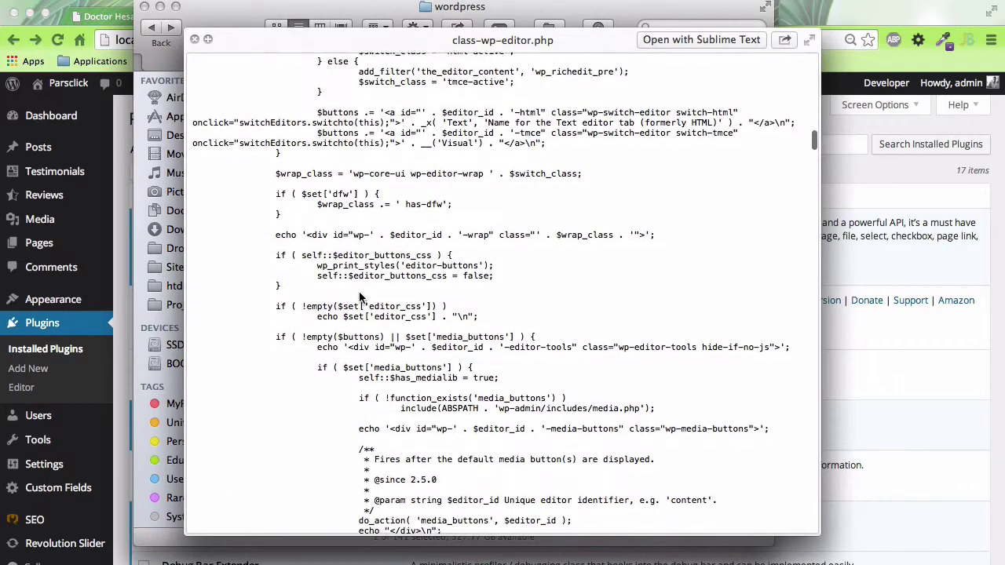
key(space)
scroll(299, 247, down, 1)
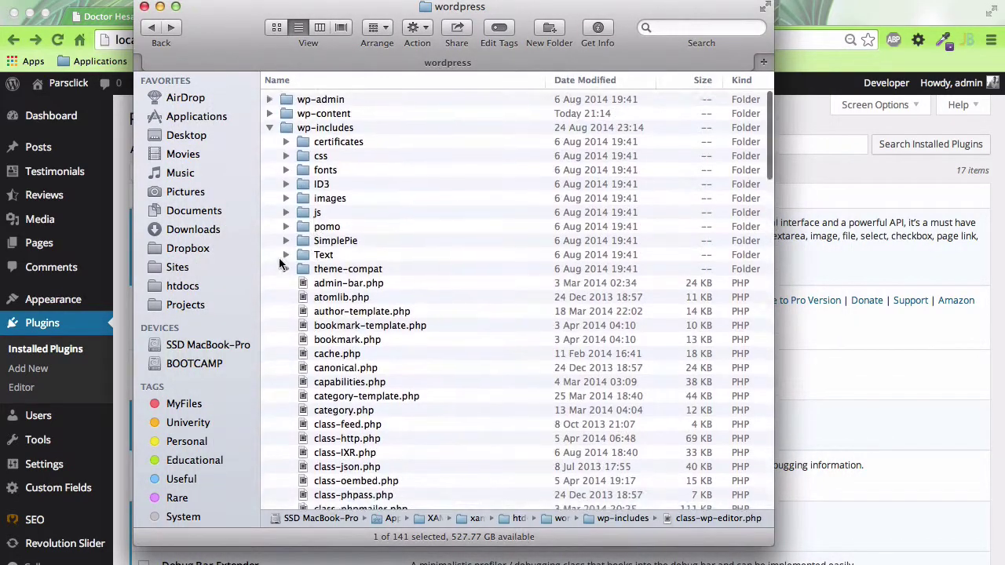
click(270, 123)
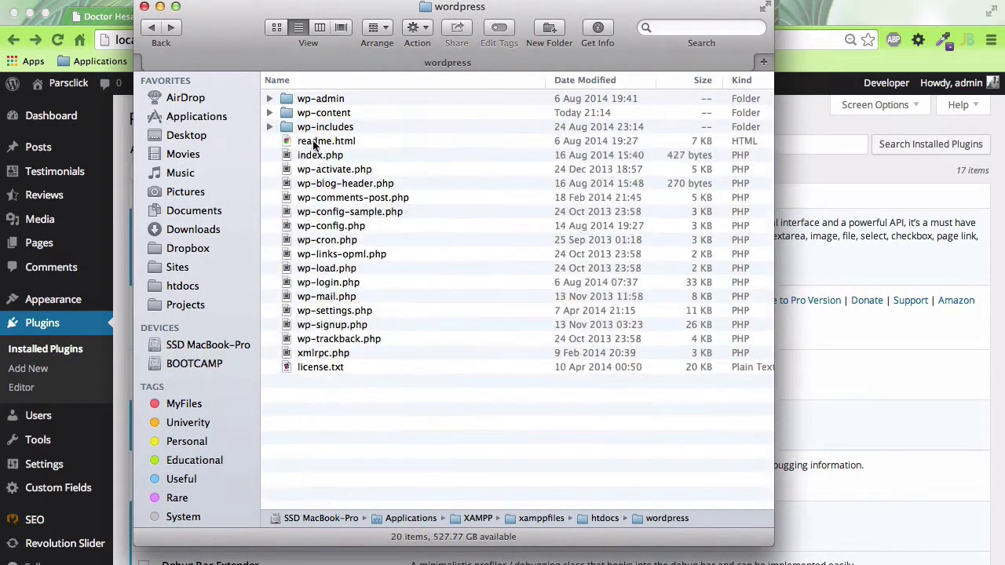
- Expand wp-content to view its subfolders, and collapse it again
click(269, 112)
click(269, 112)
click(276, 112)
click(269, 113)
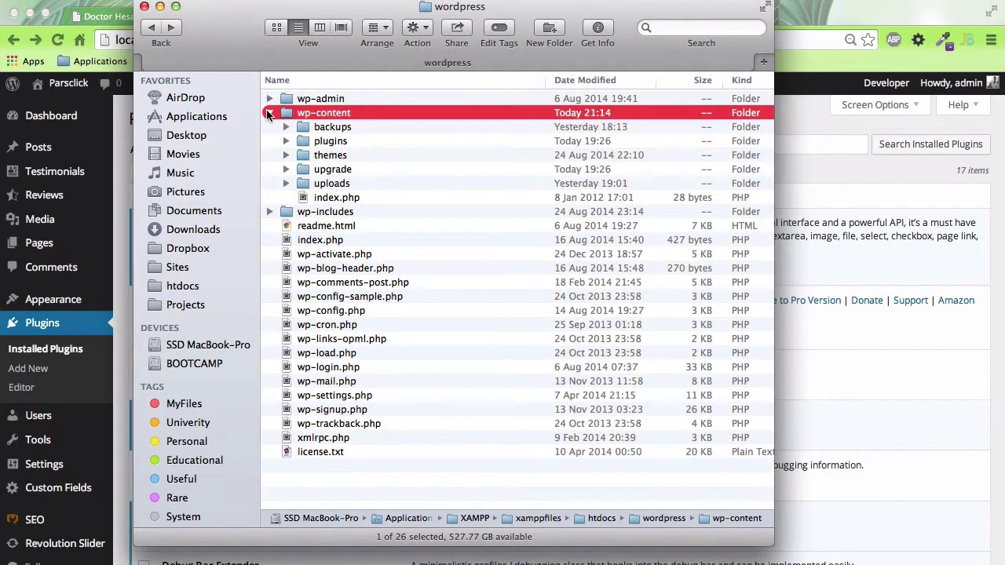
click(269, 113)
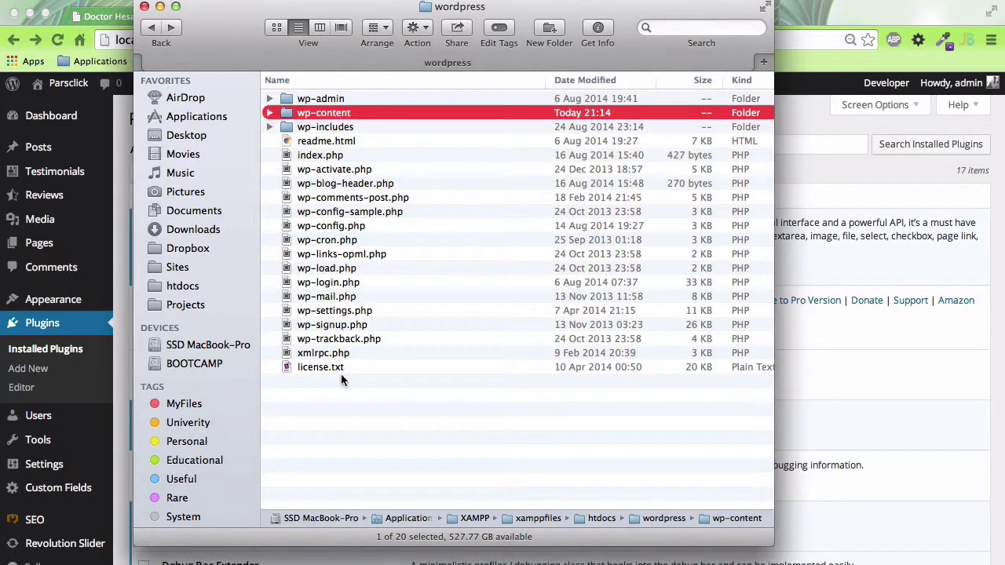
- Highlight the loose files in the wordpress root folder, clear the selection and select wp-config.php
drag(342, 380, 320, 170)
click(329, 403)
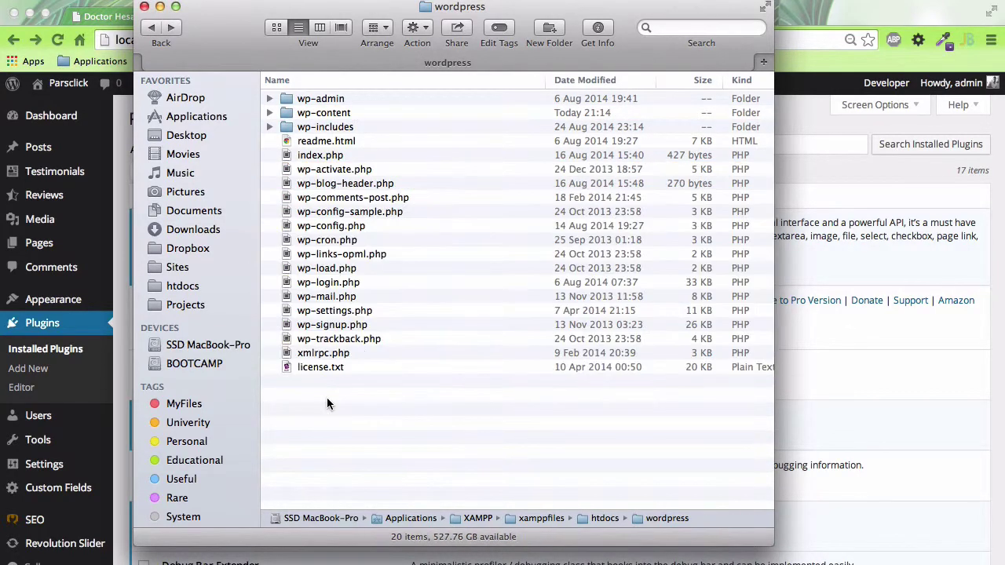
click(330, 228)
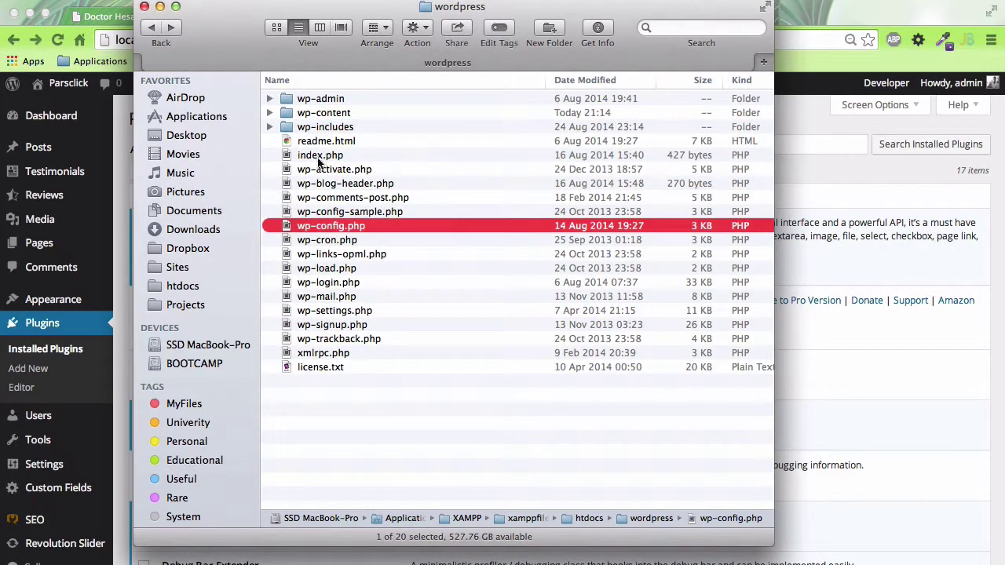
- Open the my-simone theme folder inside wp-content's themes, select all its files and close the Finder window
double_click(307, 114)
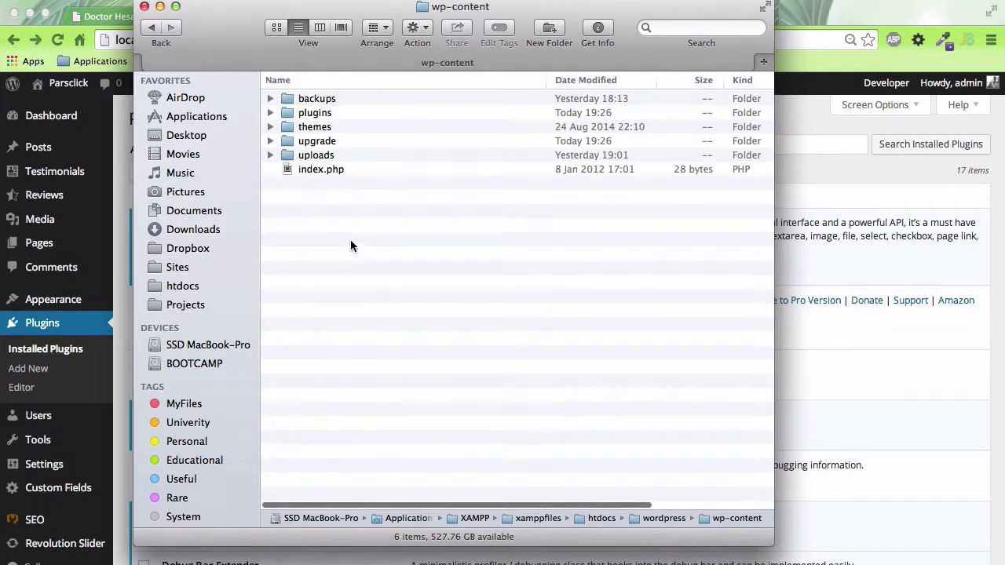
click(301, 127)
double_click(302, 127)
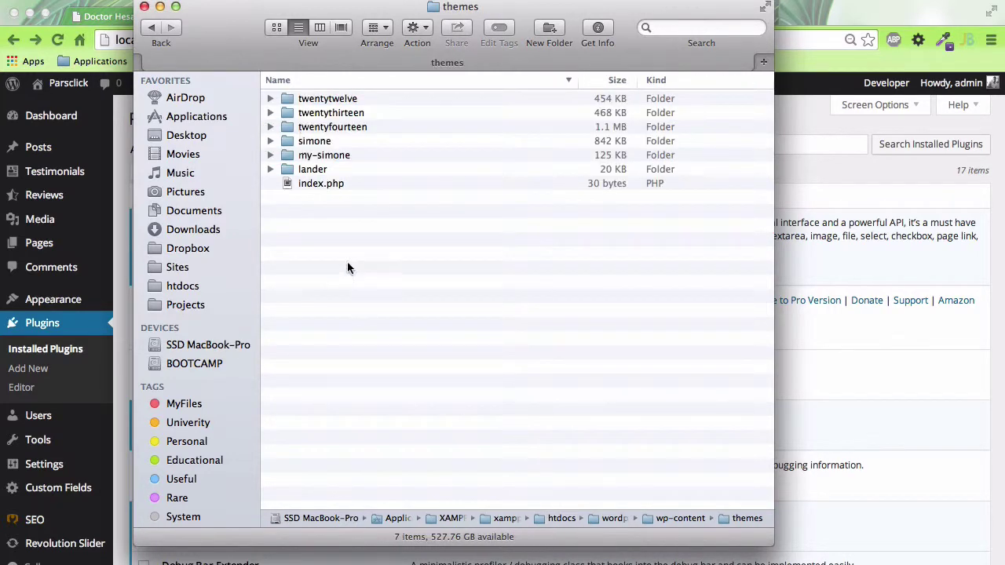
double_click(320, 156)
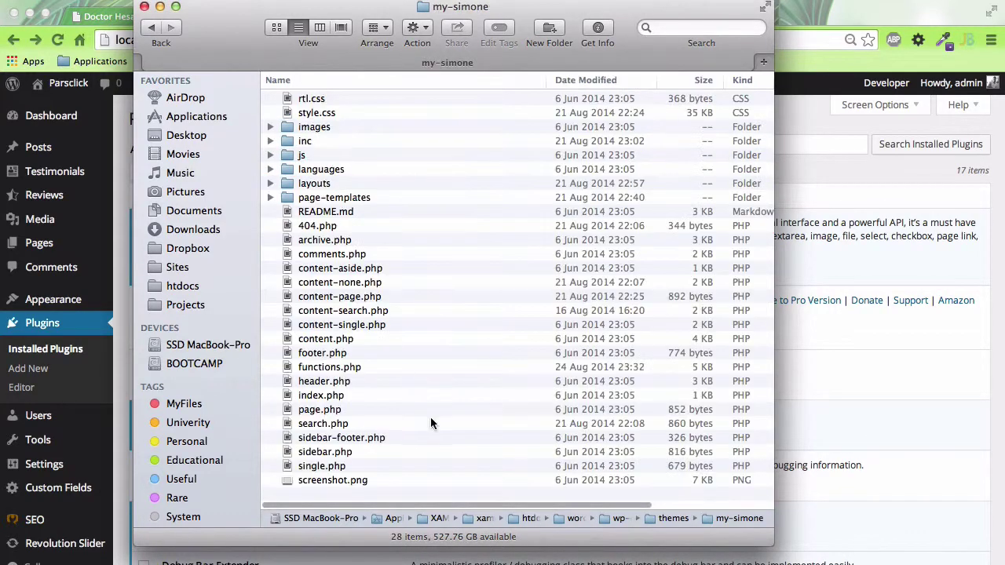
drag(385, 492, 327, 92)
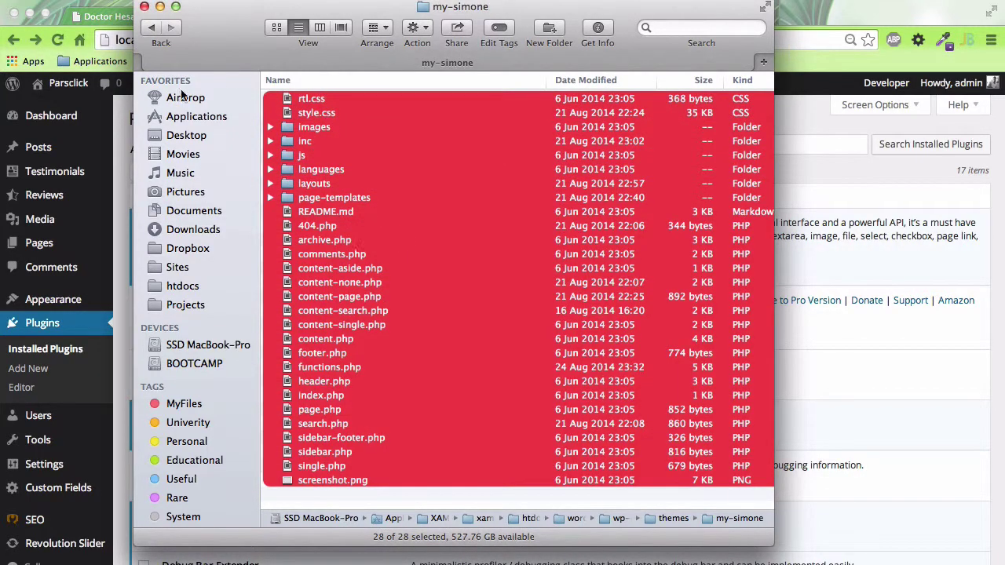
click(144, 6)
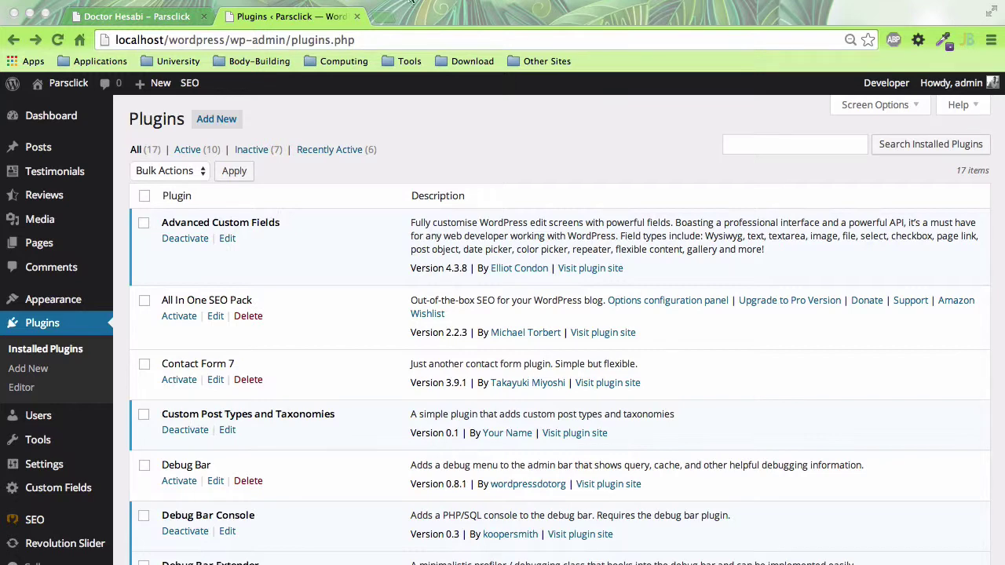
- Search Google for "woocommerce" in a new browser tab, open the WooThemes WooCommerce page and close the search results
click(386, 17)
text(woo)
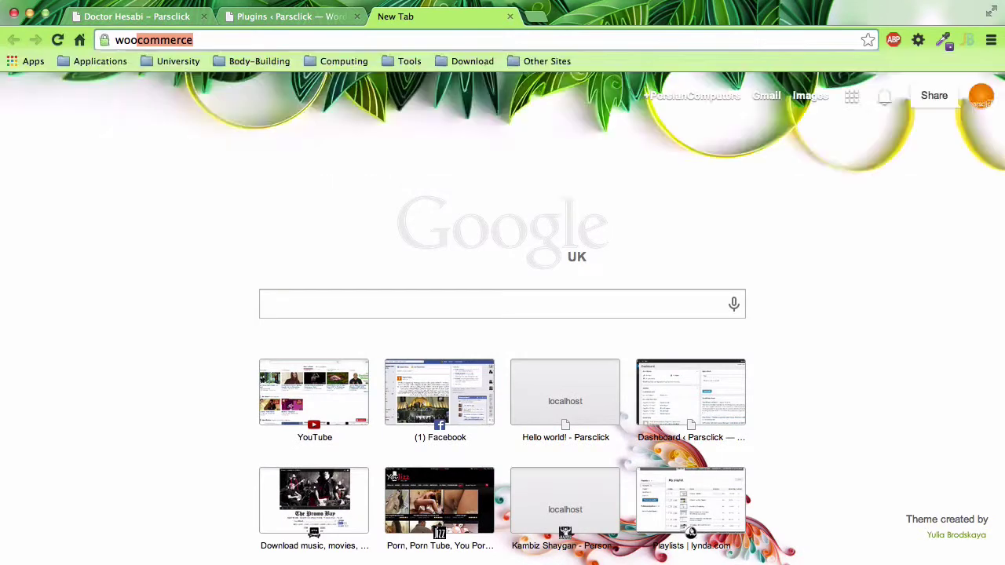
key(Return)
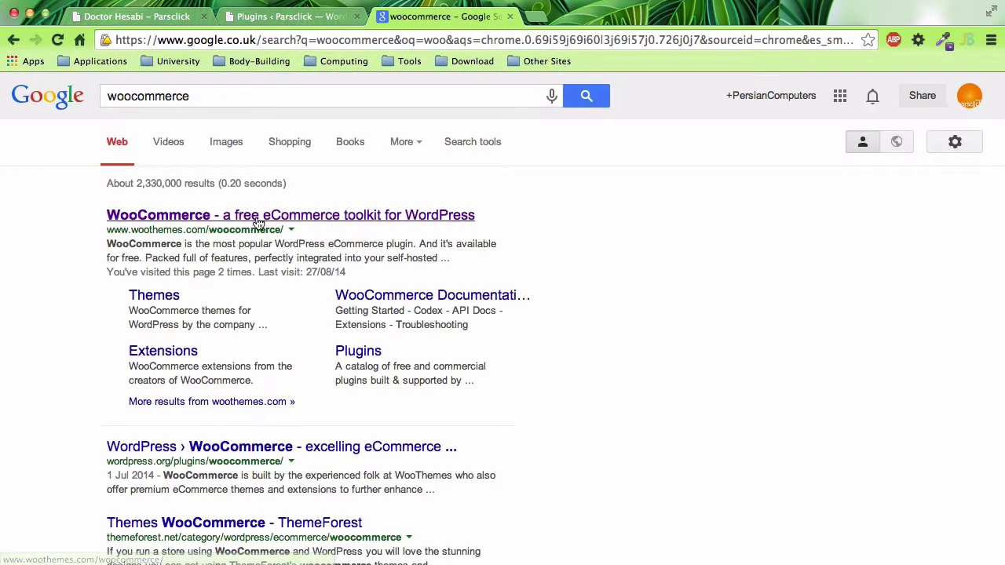
click(264, 211)
click(510, 17)
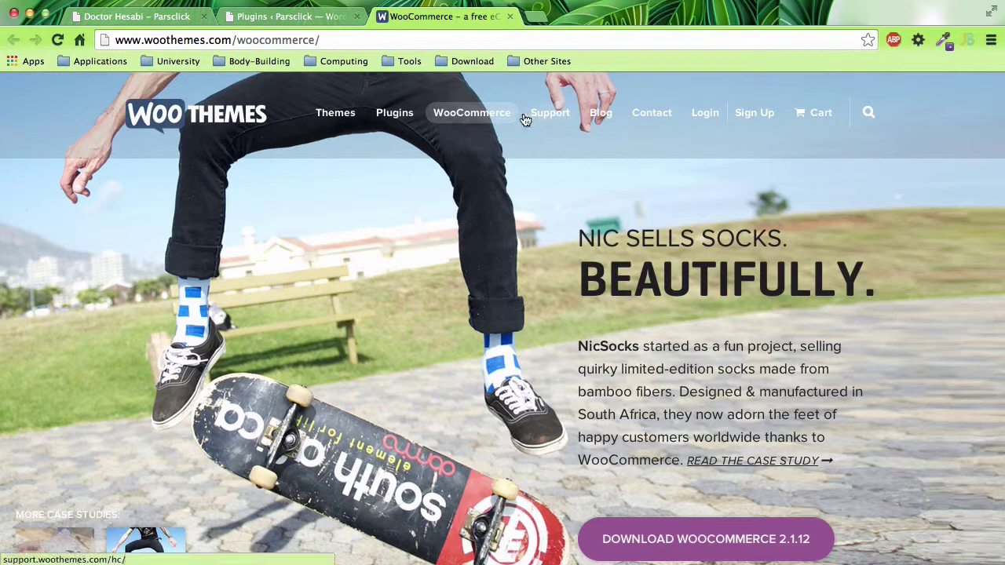
- Visit the WooCommerce themes catalogue and browse the WooCommerce documentation topics on the WooThemes site
mouse_move(506, 122)
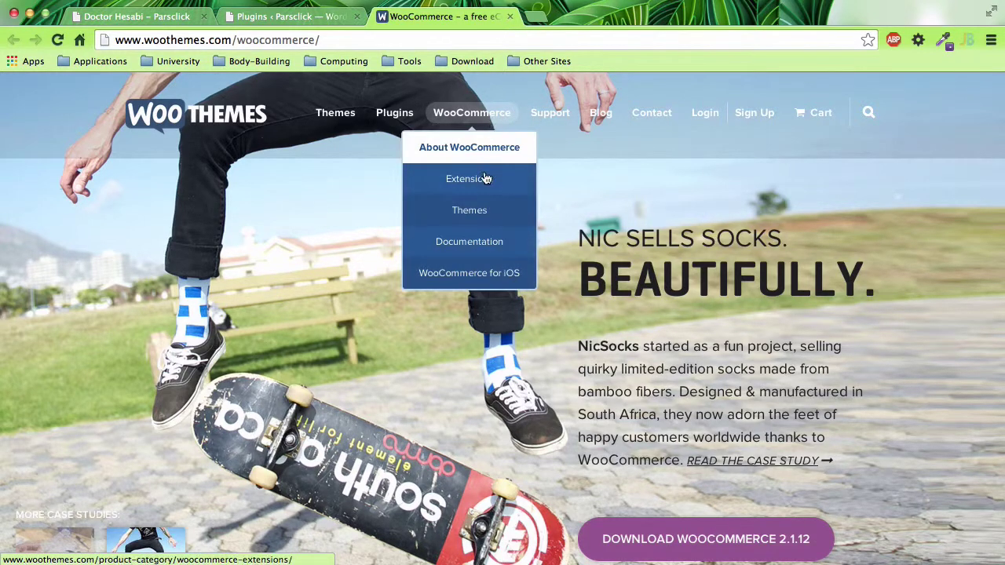
click(476, 212)
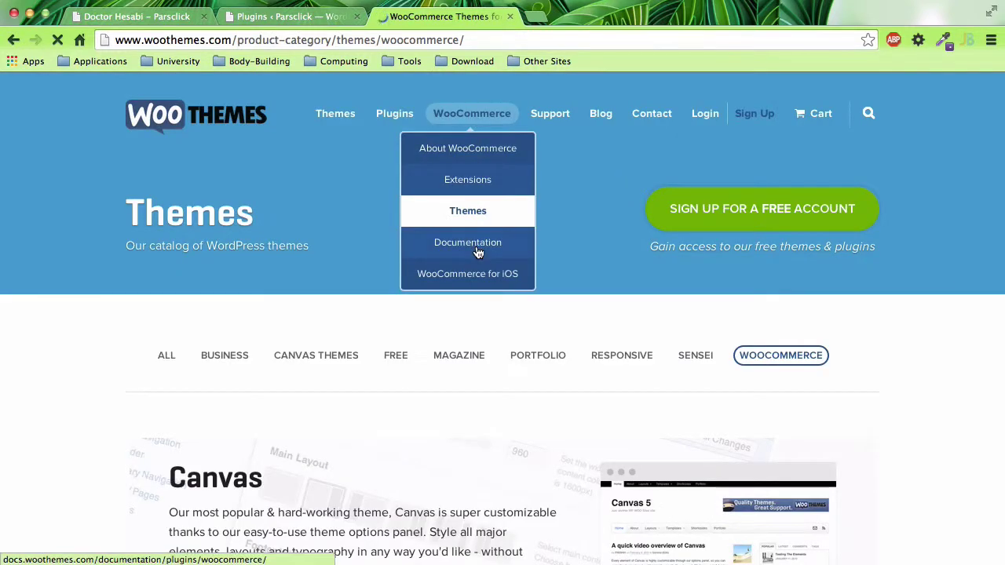
click(477, 249)
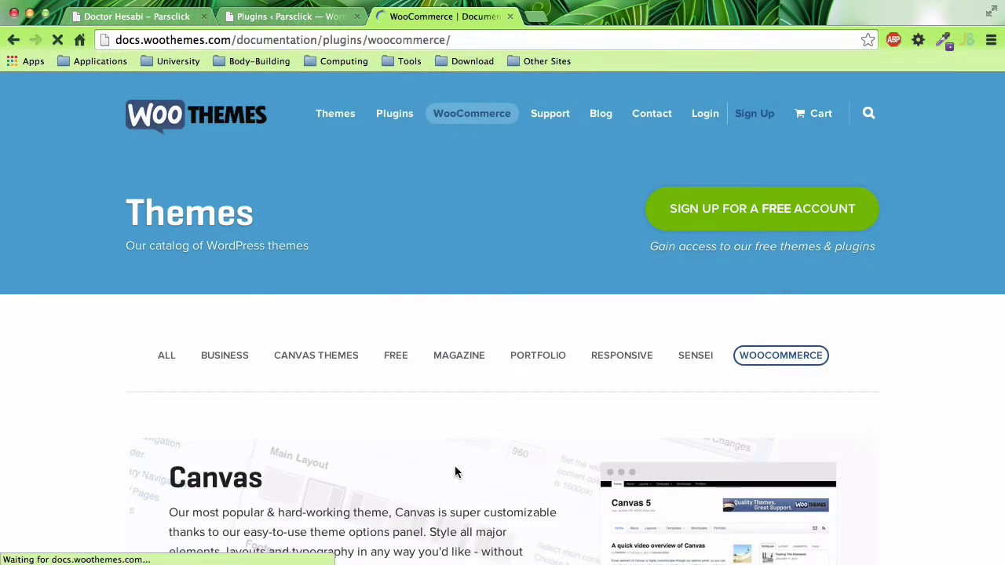
scroll(455, 471, down, 10)
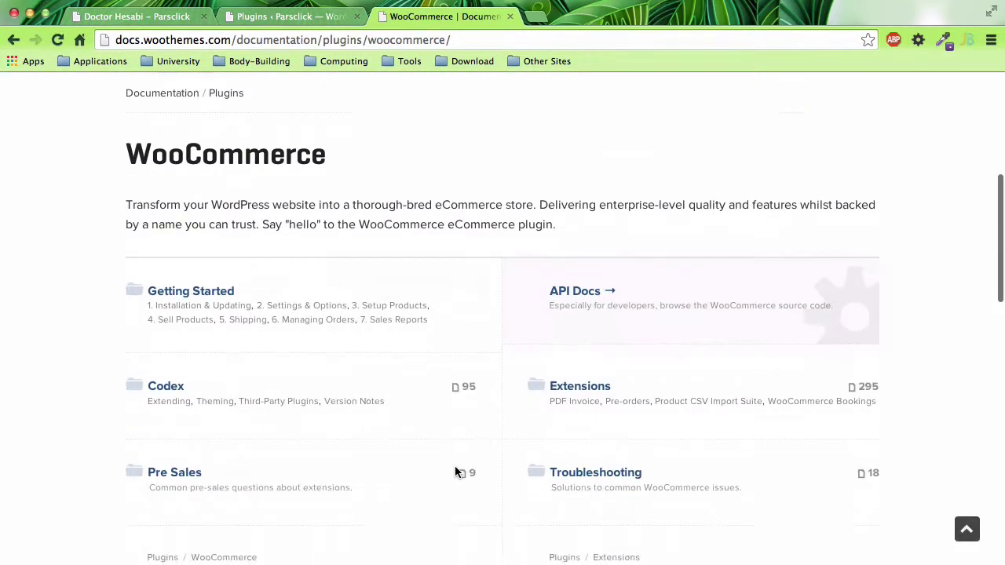
scroll(475, 307, down, 8)
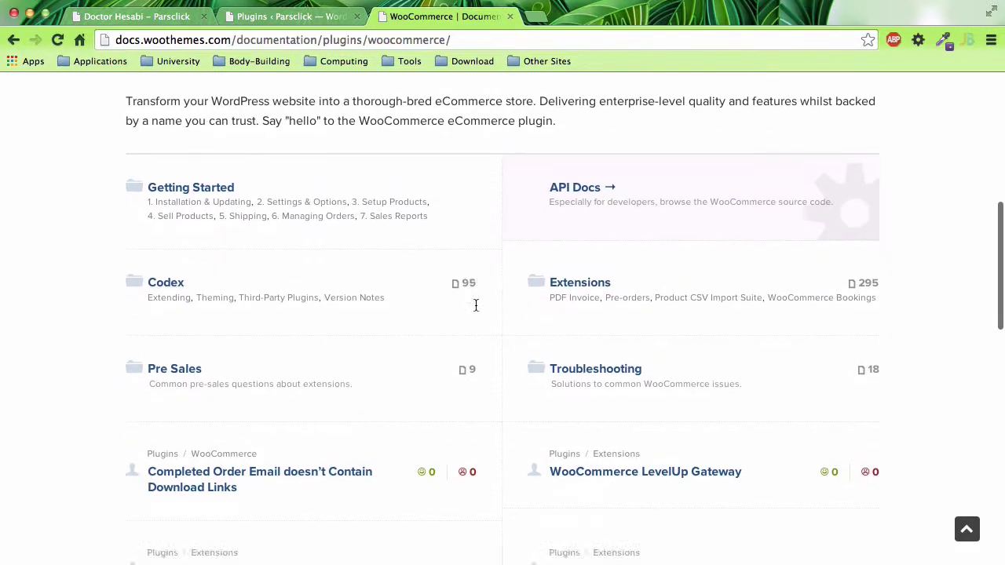
scroll(475, 306, down, 3)
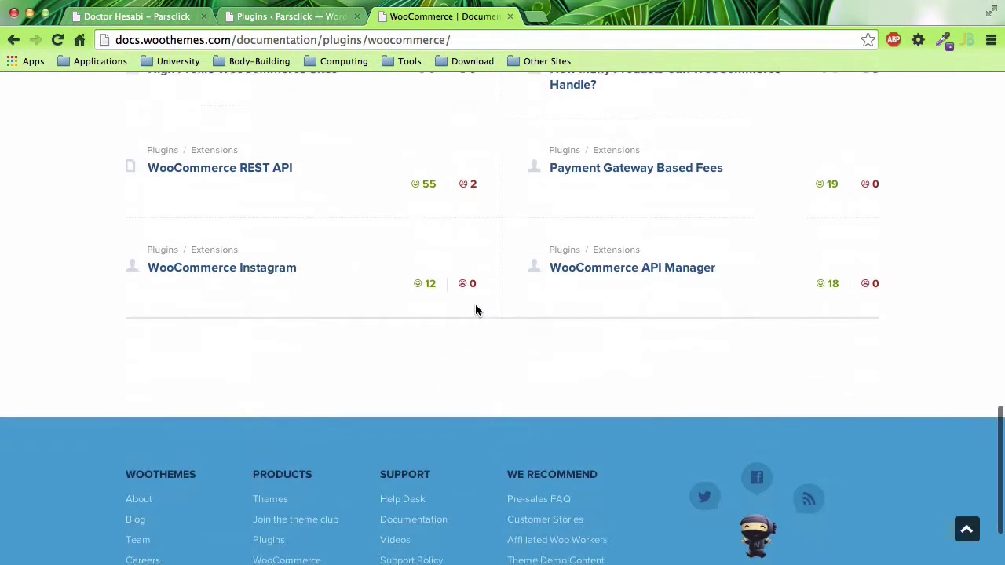
scroll(476, 307, up, 15)
scroll(475, 310, up, 4)
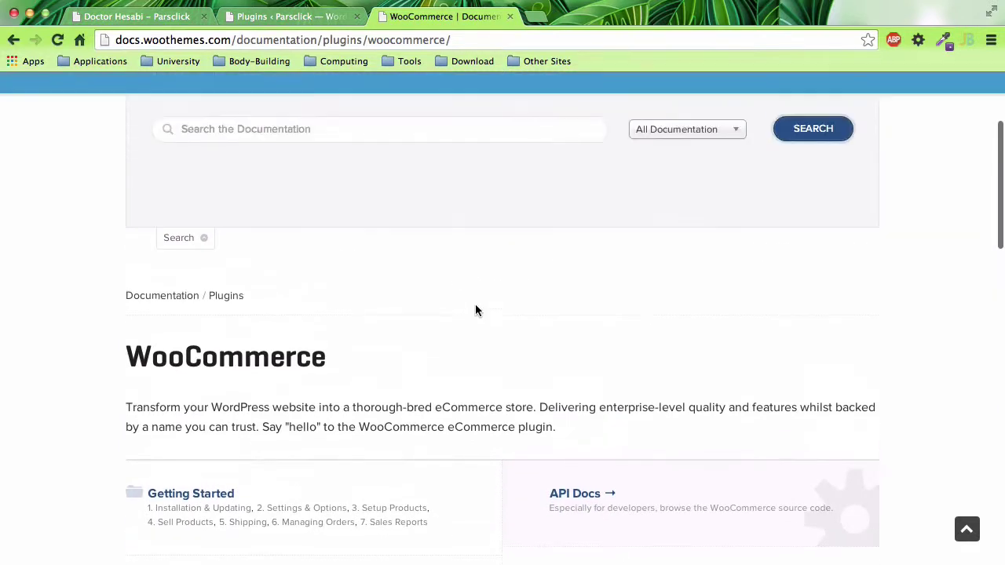
scroll(476, 310, down, 2)
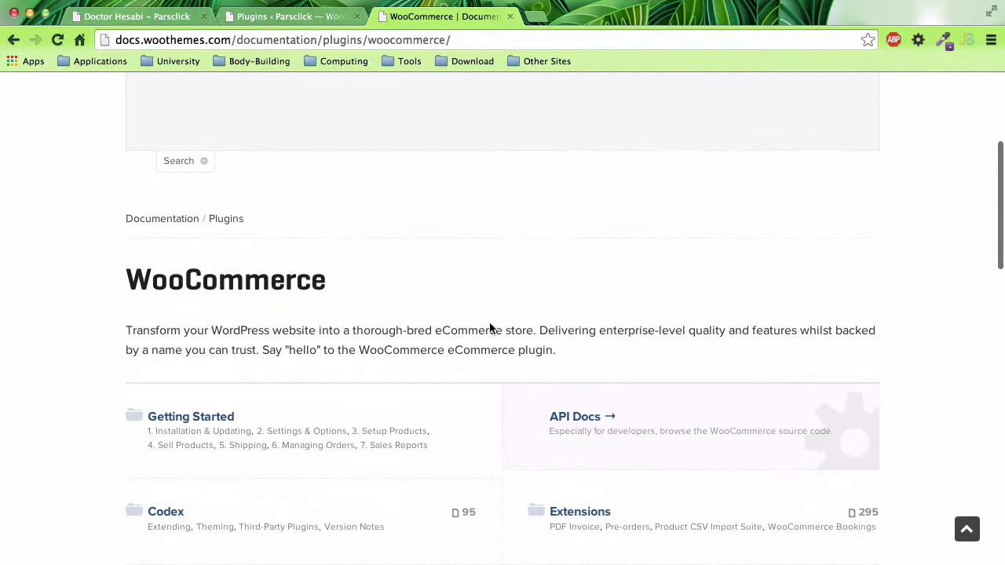
- Open the WooCommerce API docs and look through the packages summary and the list of classes
click(579, 419)
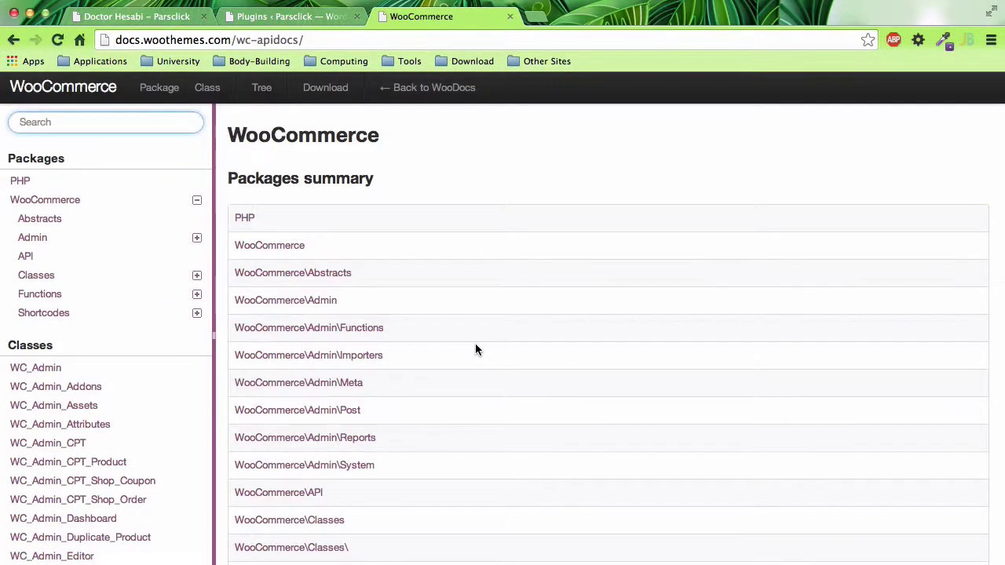
scroll(475, 345, down, 10)
scroll(475, 343, down, 5)
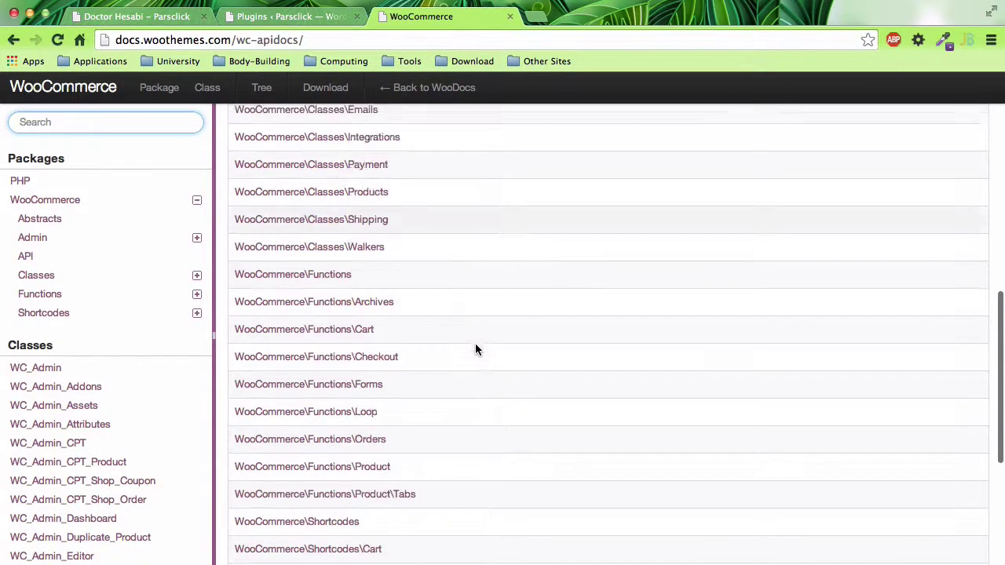
scroll(475, 343, up, 5)
scroll(7, 437, down, 1)
scroll(8, 437, down, 10)
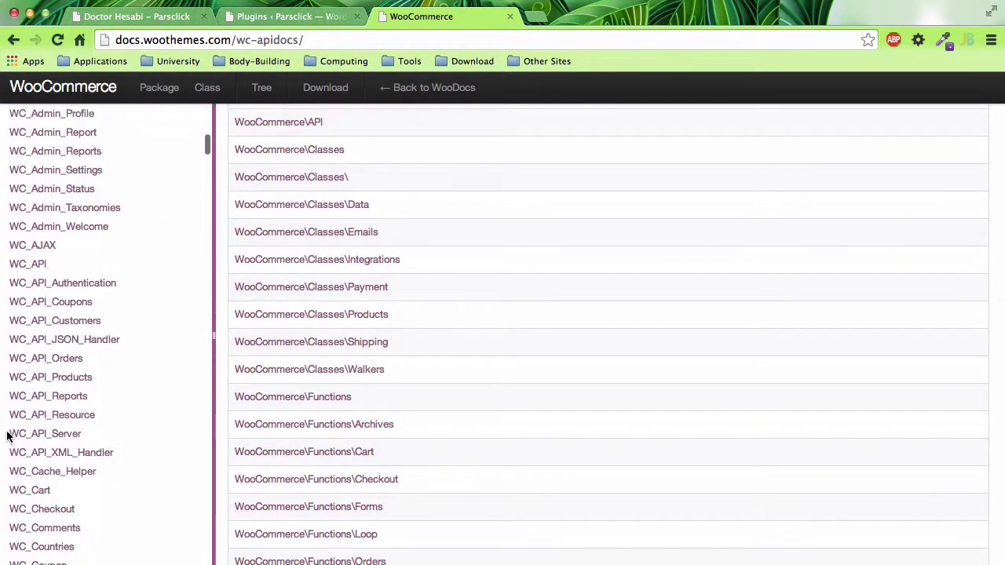
scroll(8, 438, up, 11)
- Return to the WooCommerce themes catalogue and close both the WooThemes page and the Parsclick front-end page, keeping only the Plugins page open
scroll(8, 437, left, 5)
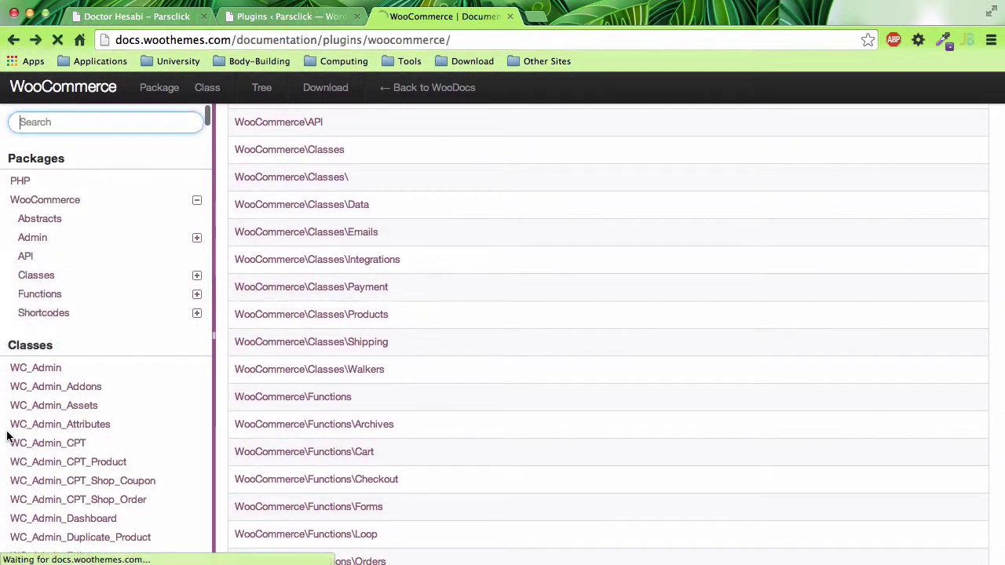
scroll(161, 433, left, 5)
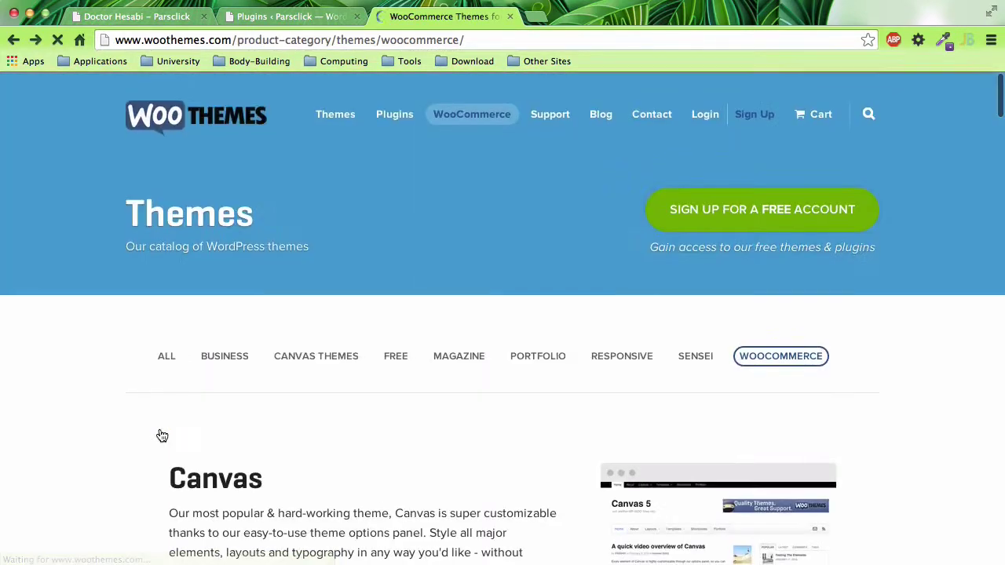
click(509, 15)
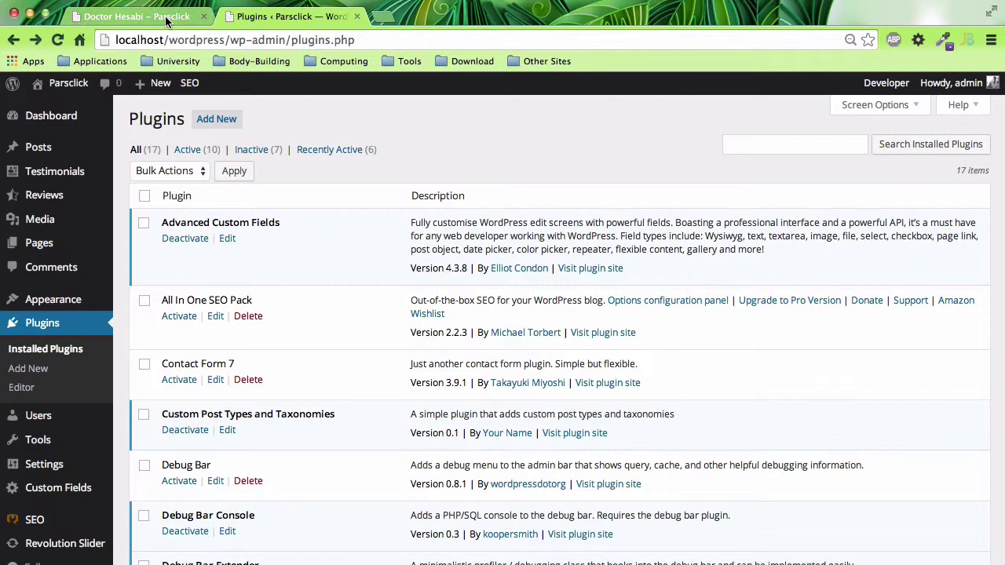
click(205, 16)
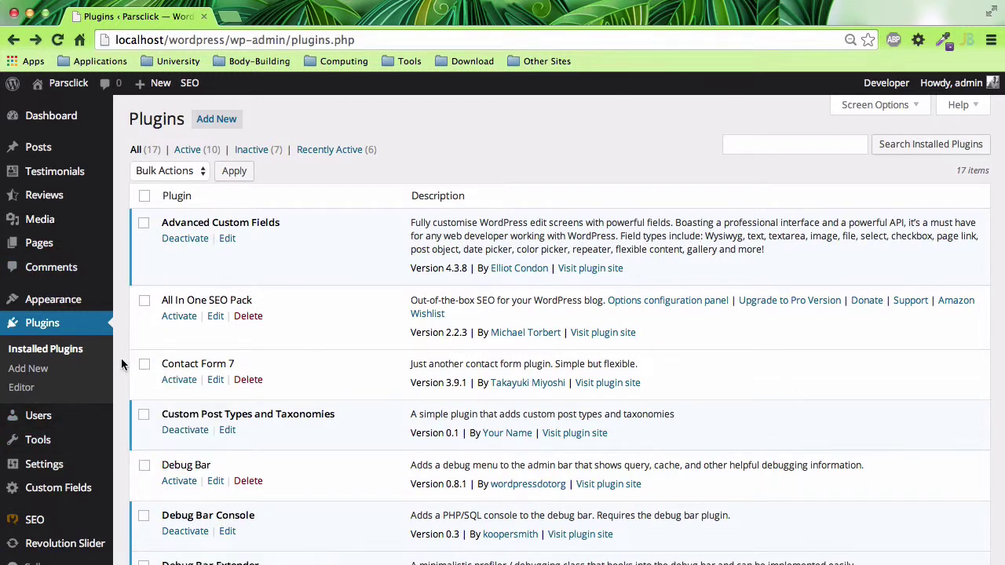
- Highlight the Contact Form 7 plugin name in the installed plugins list, clear the selection and reveal the SEO options
drag(161, 363, 236, 366)
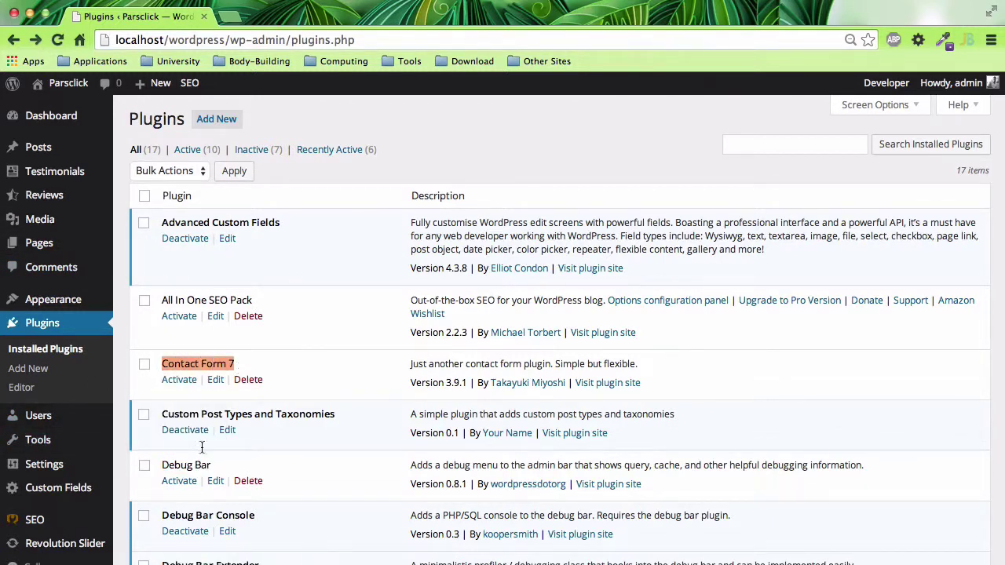
click(122, 477)
mouse_move(47, 520)
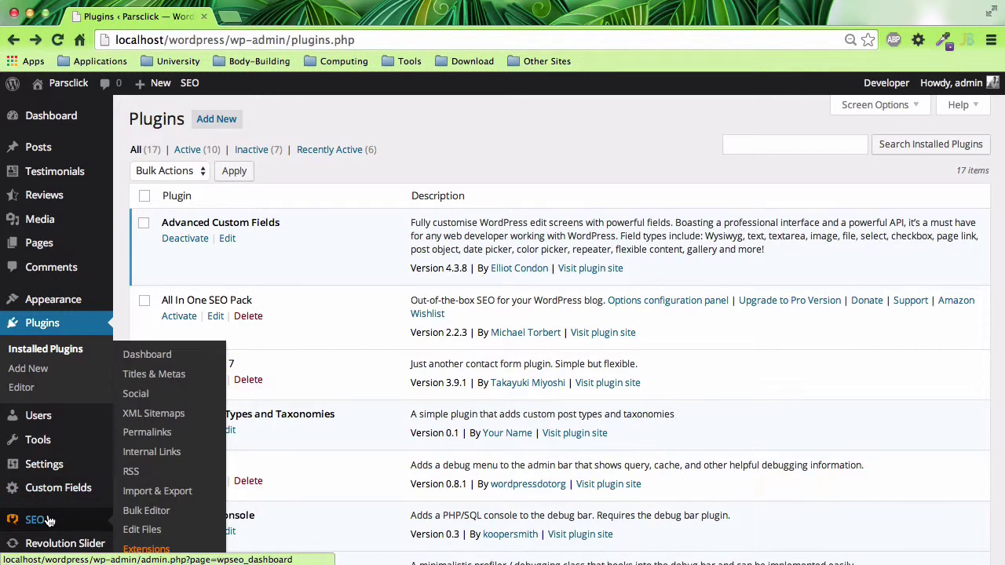